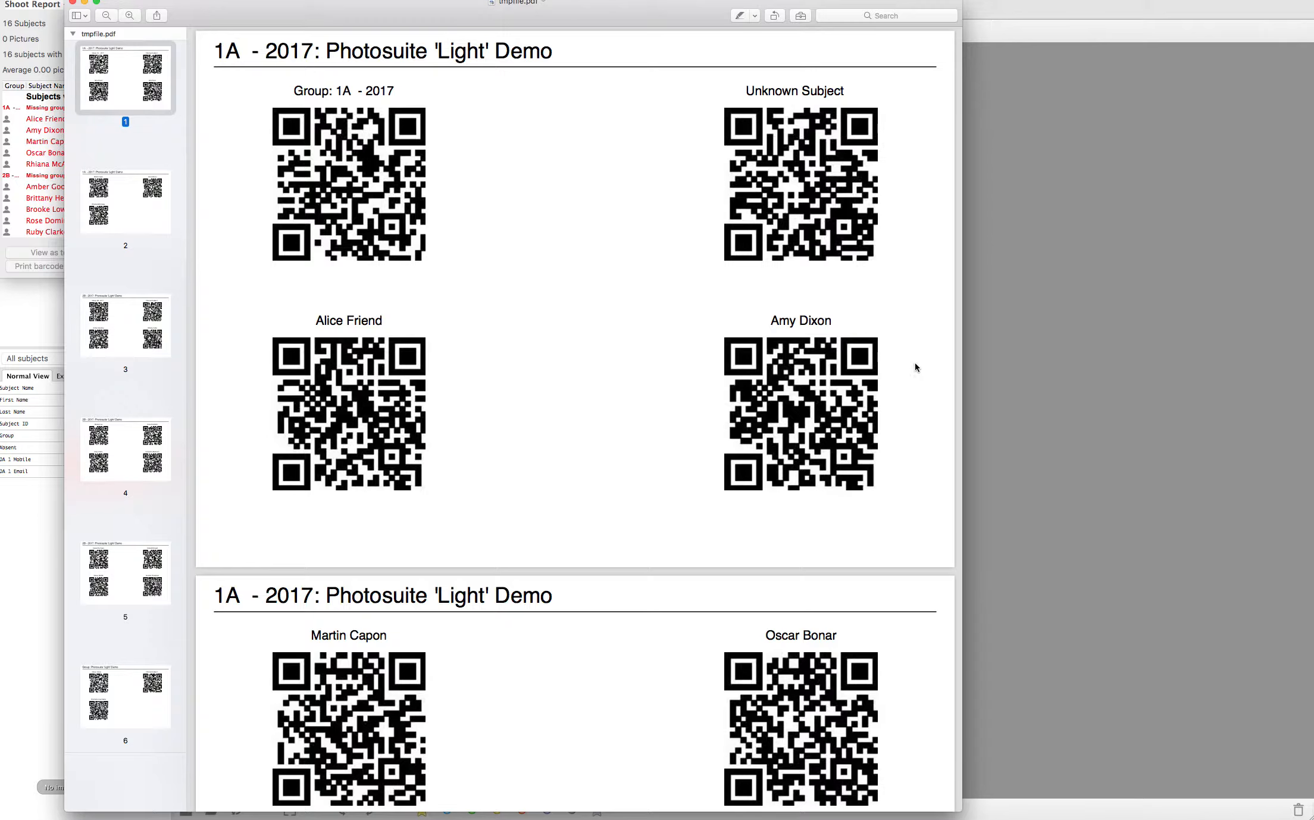
Close the QR sheet PDF and the shoot report.
click(72, 3)
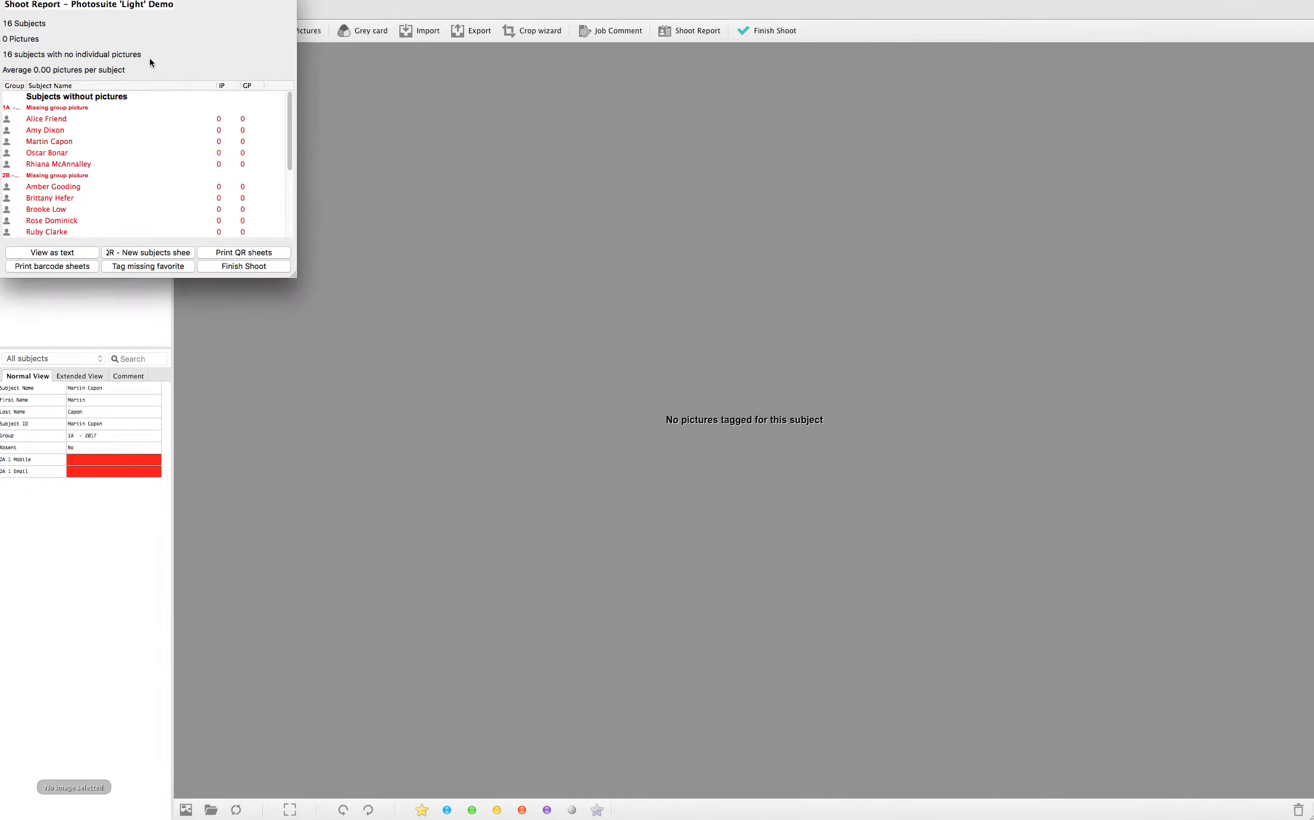
click(7, 2)
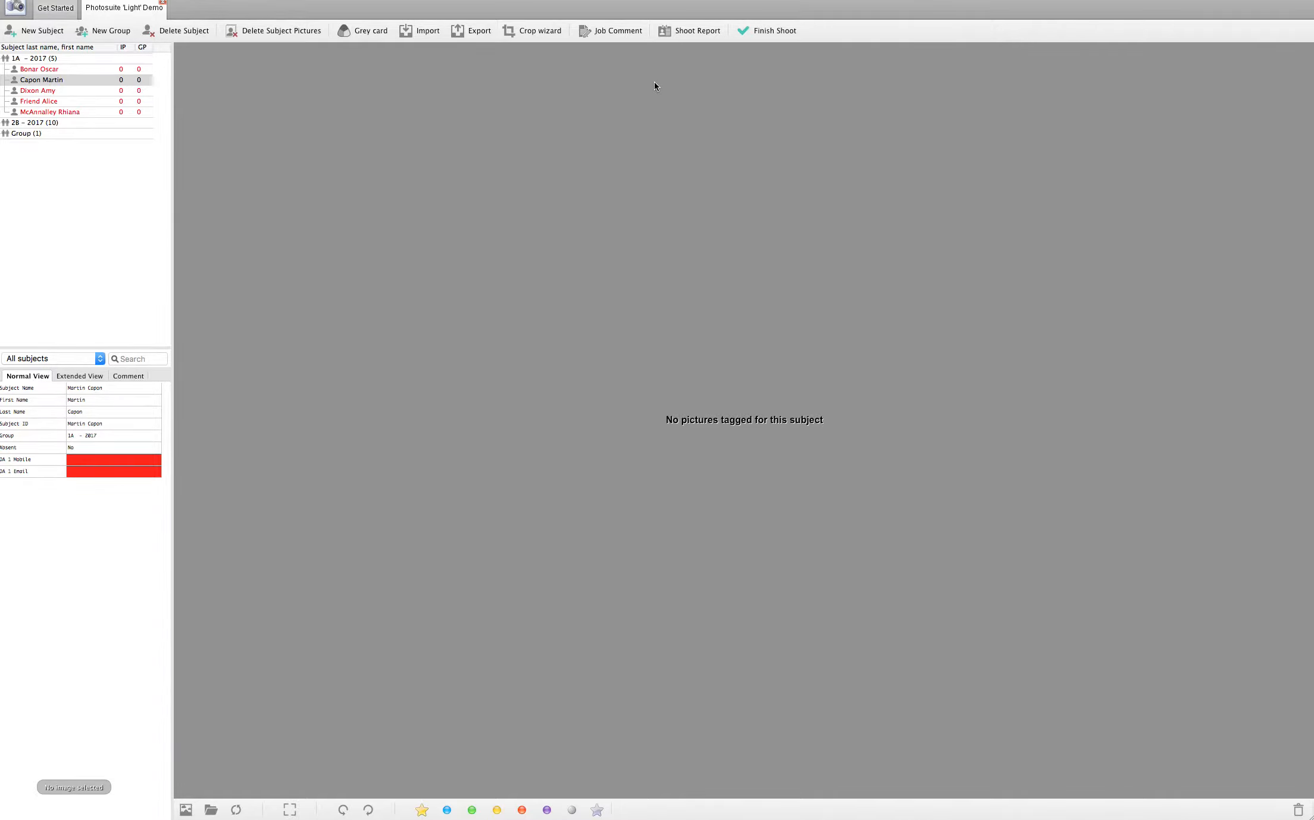
Import the QR pictures from the DEMO PICS folder into the job and dismiss the import statistics.
click(411, 33)
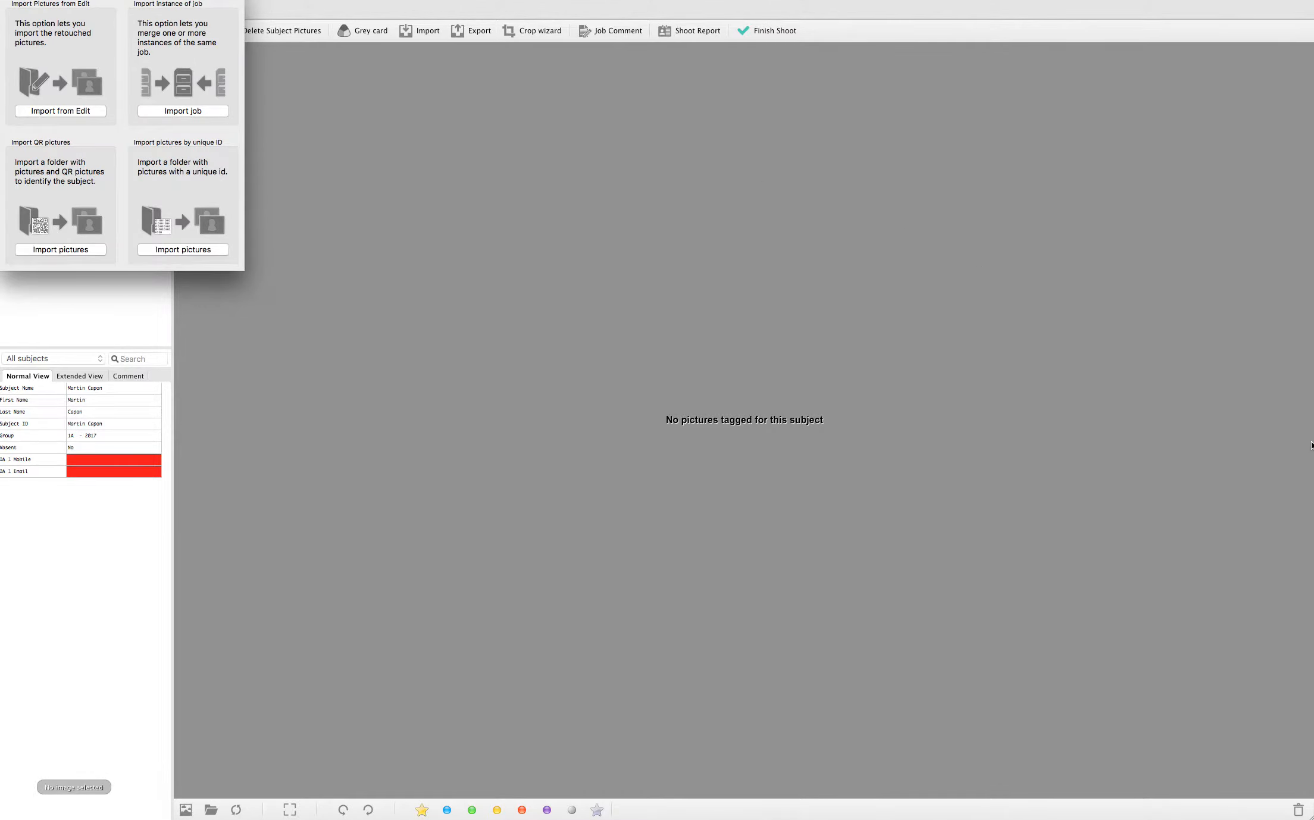
key(super+Tab)
drag(1018, 356, 848, 354)
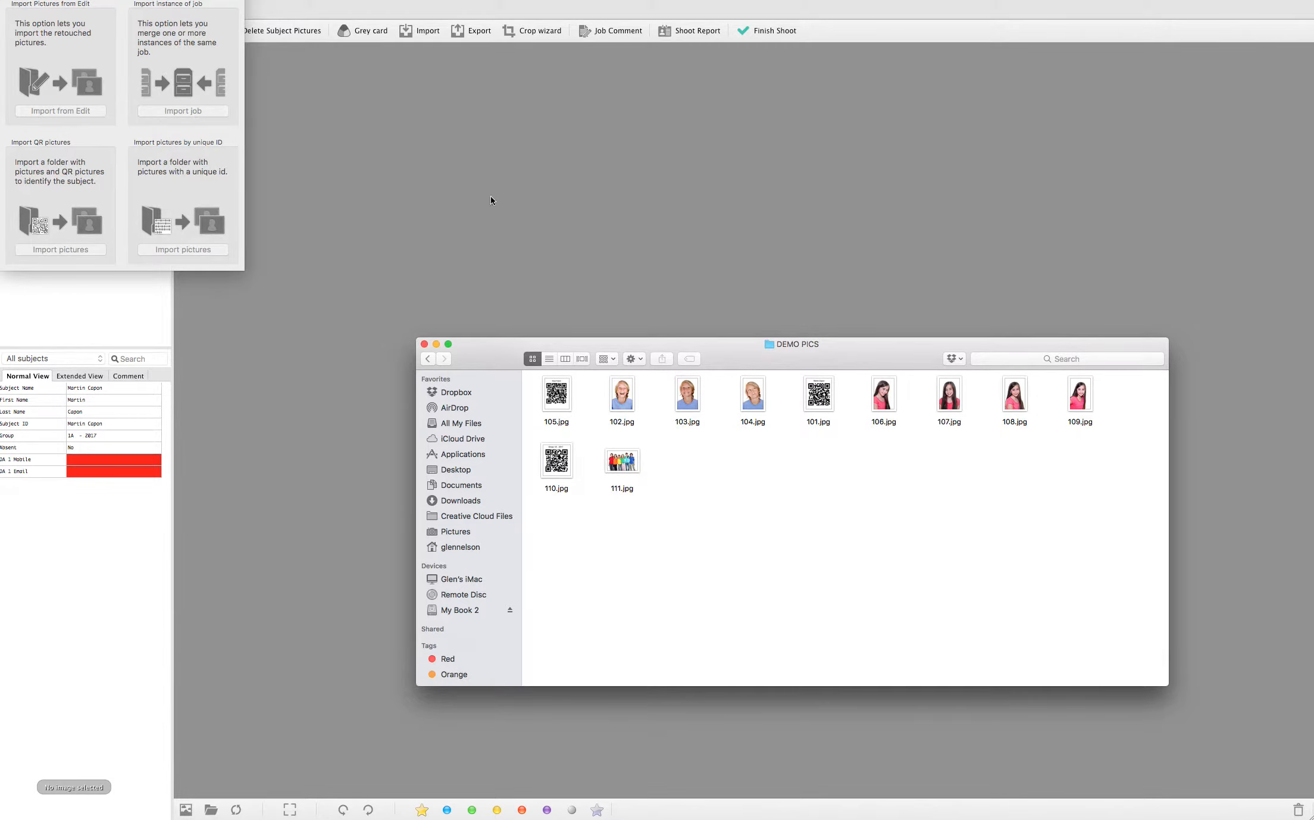
click(527, 217)
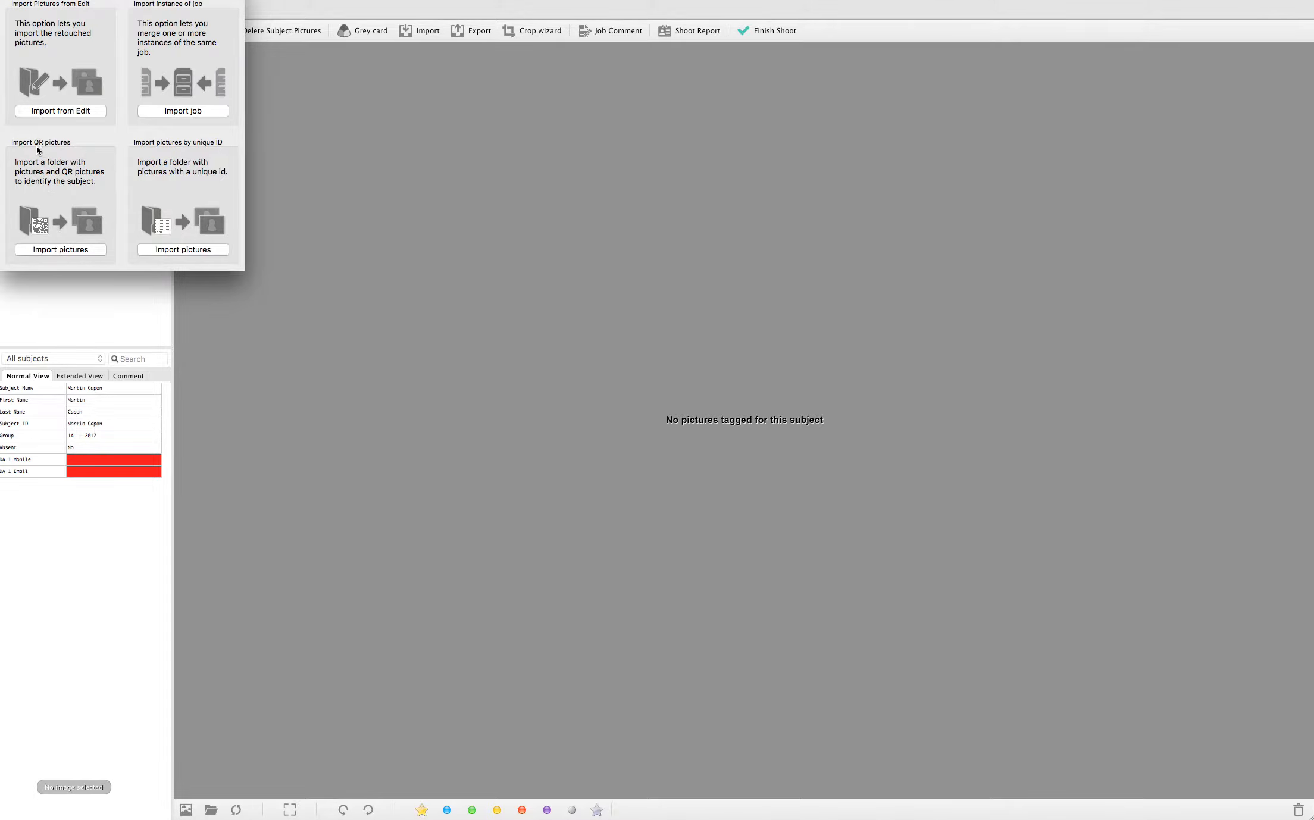
click(62, 251)
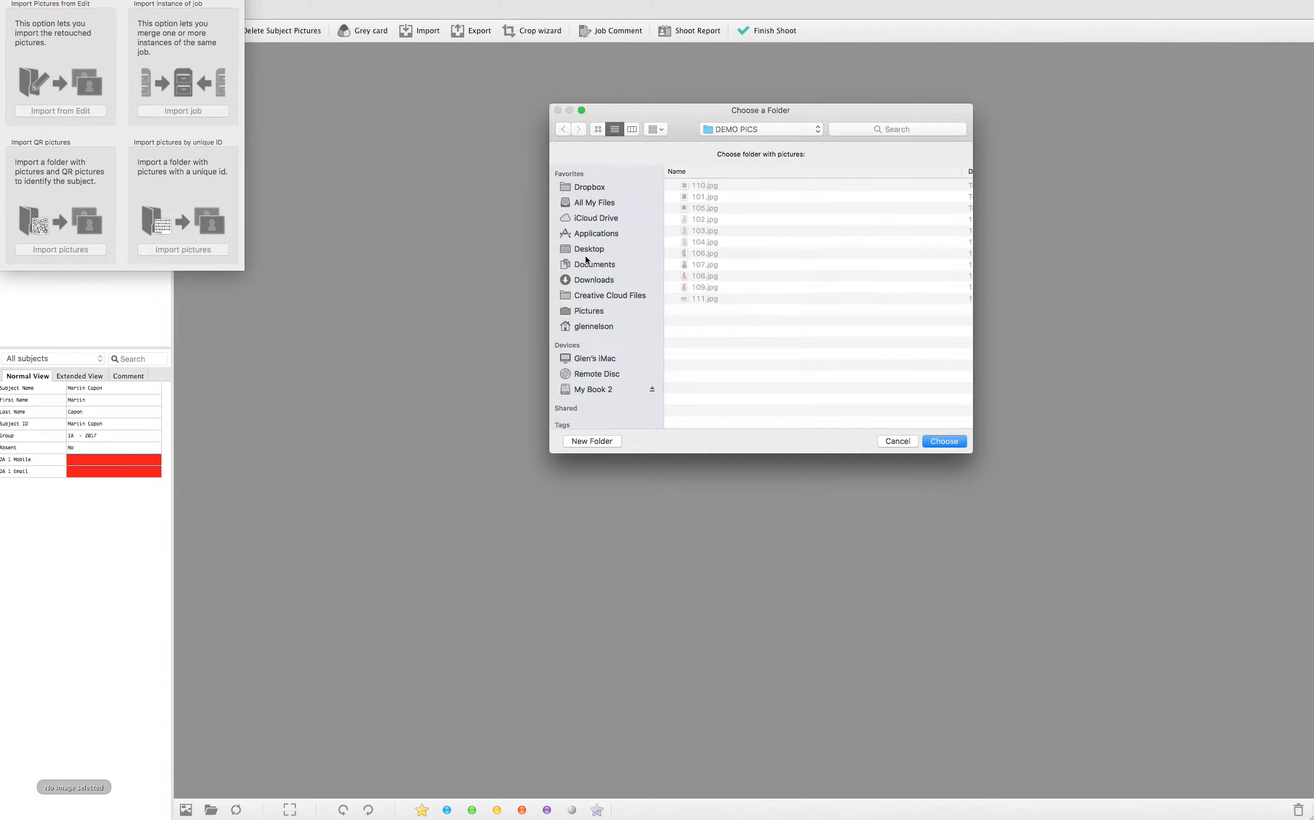
click(945, 442)
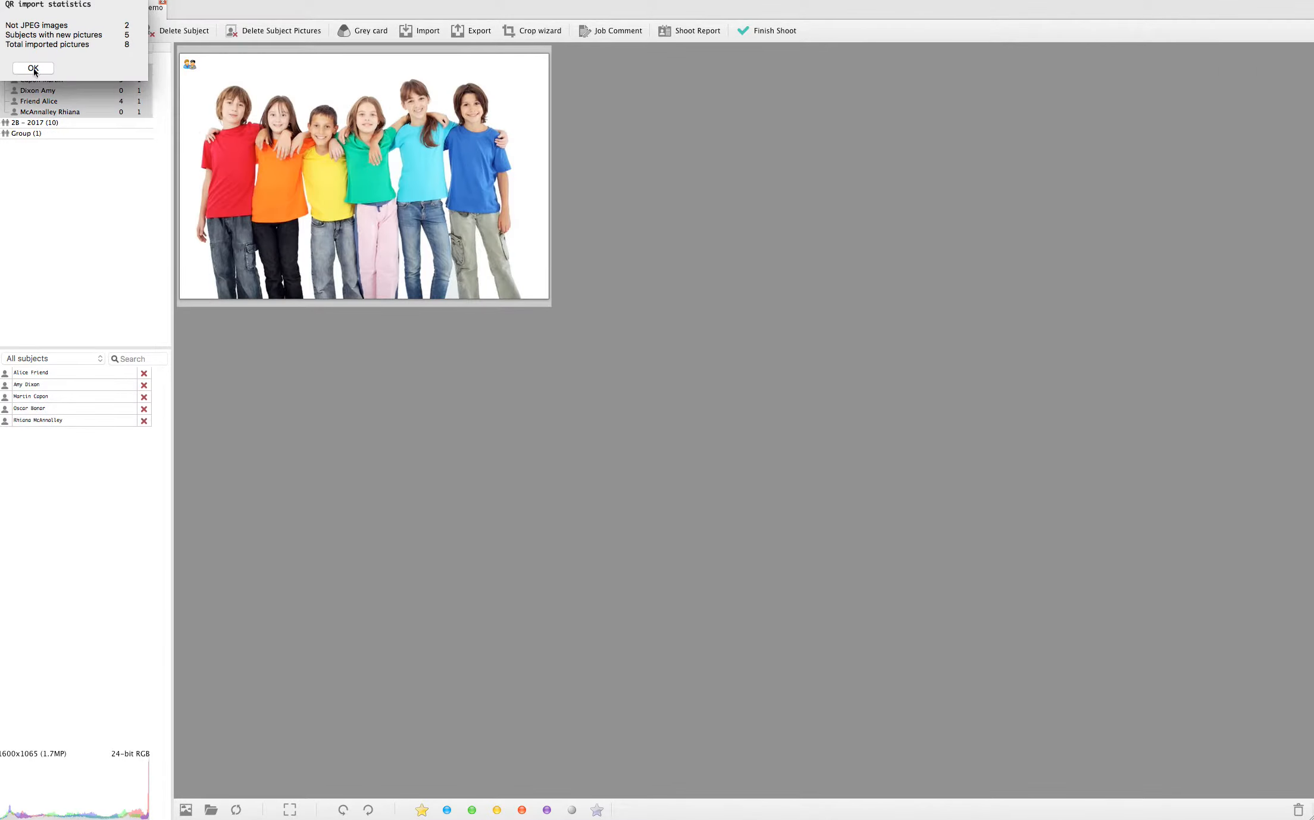
click(33, 68)
Review the imported pictures of the blond boy and the girl in pink in group 1A - 2017.
click(83, 83)
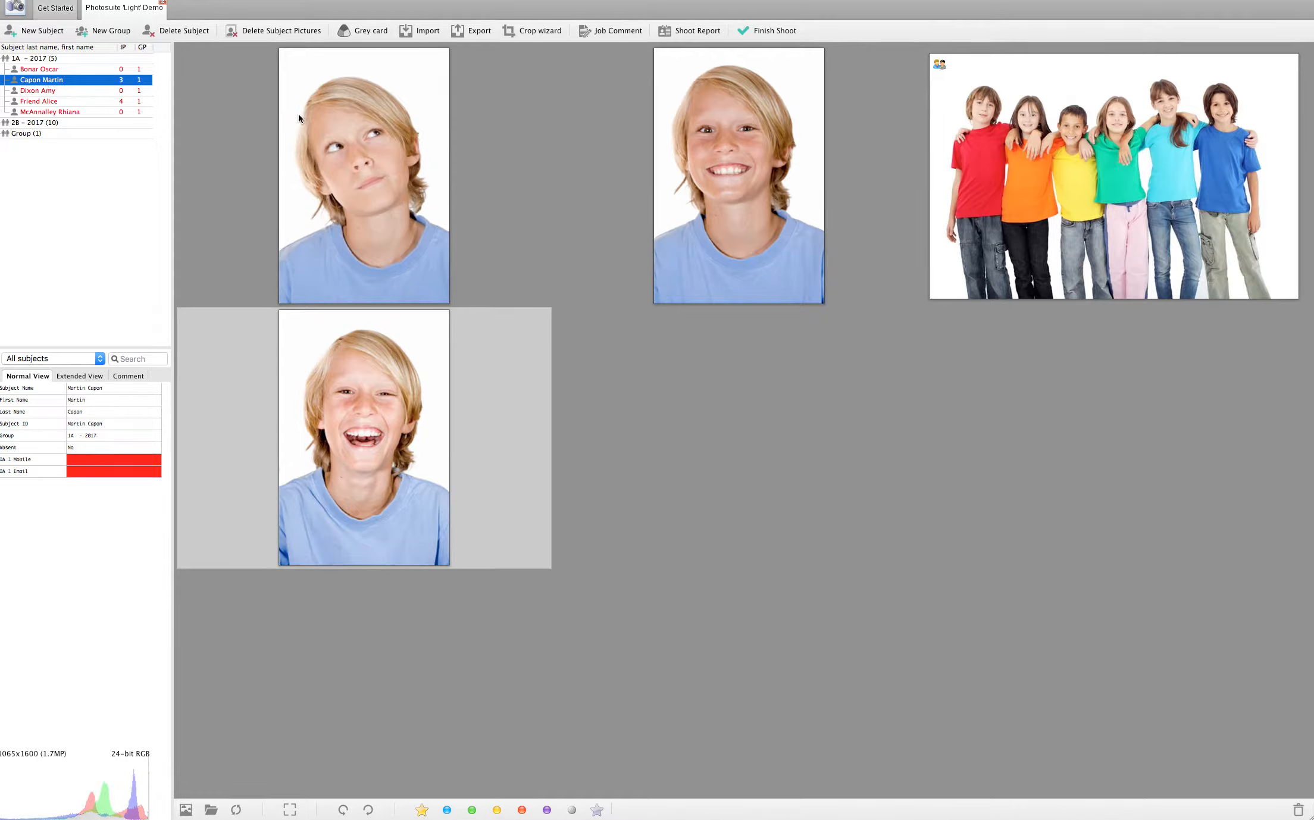
click(140, 94)
click(141, 104)
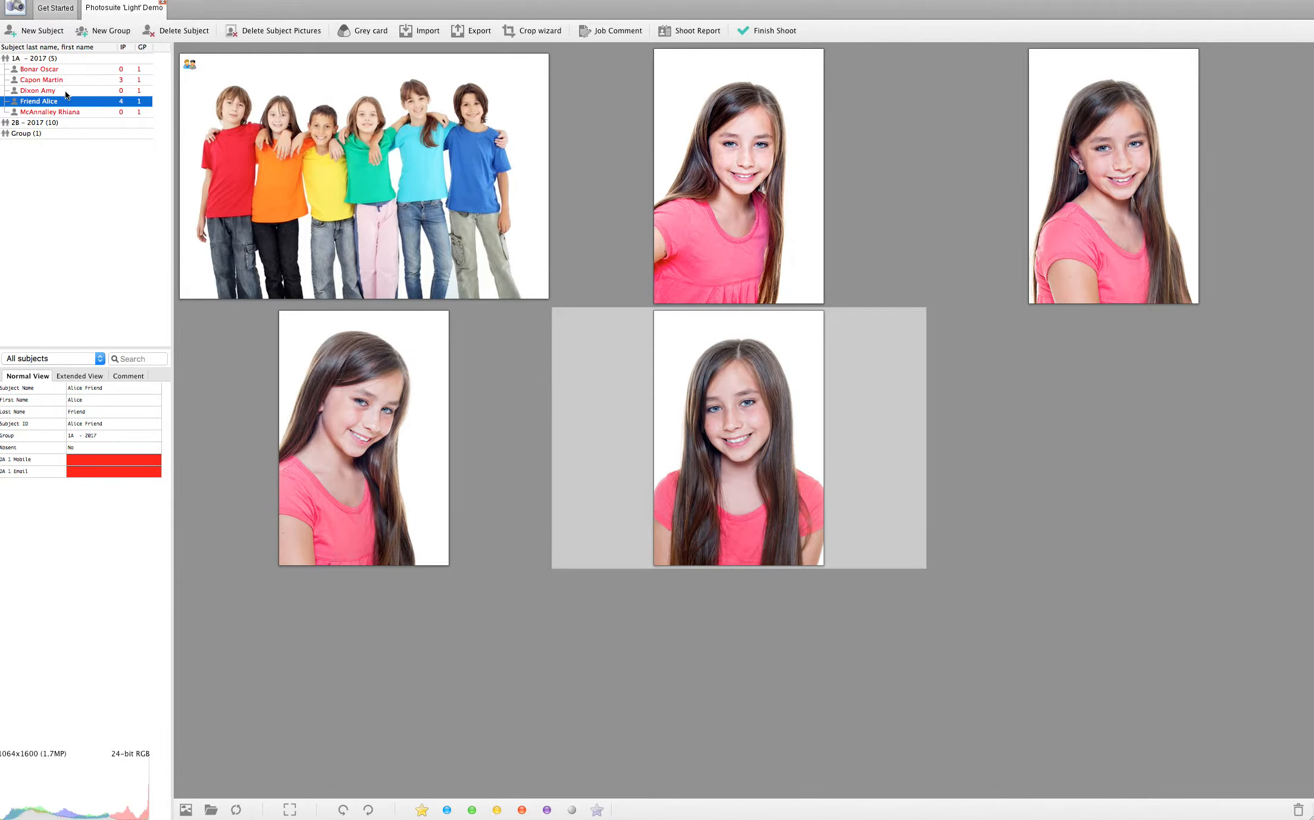
click(122, 81)
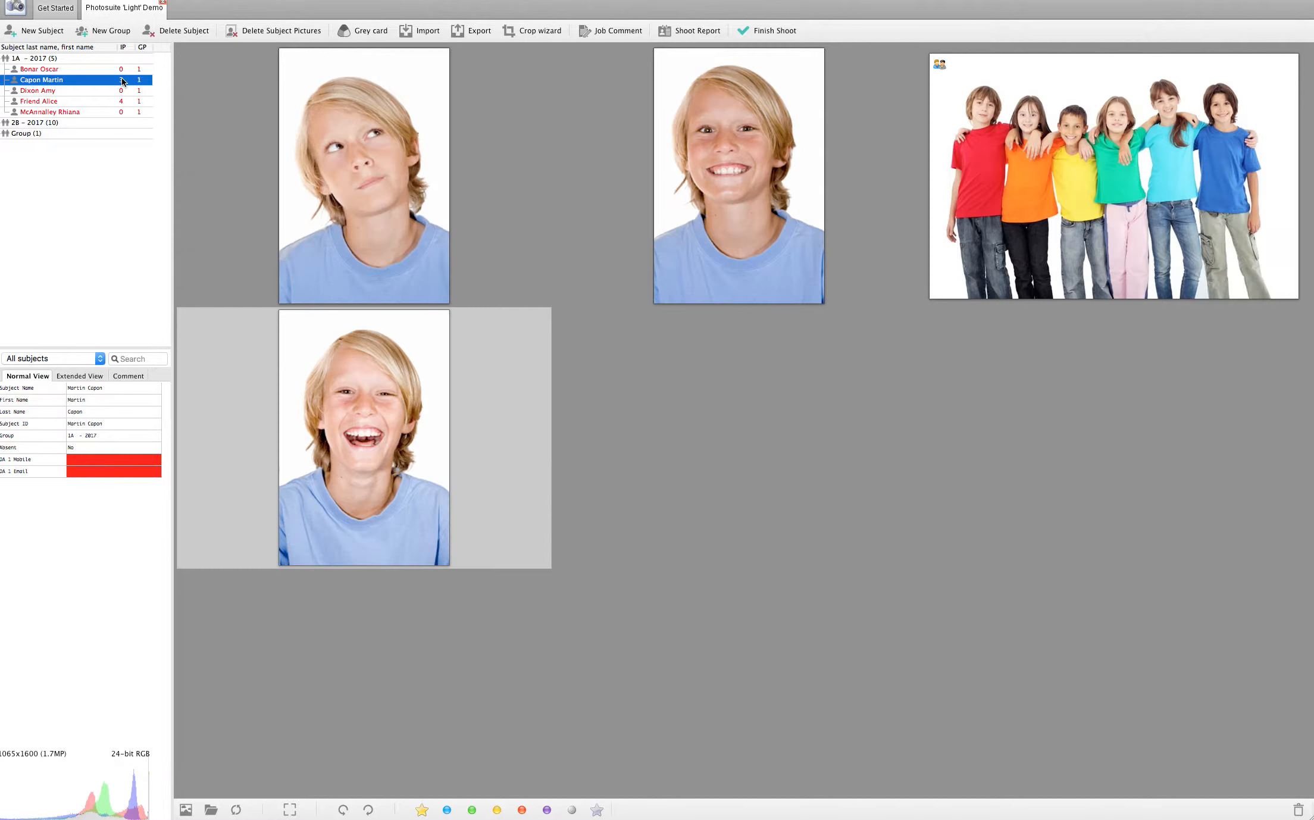
click(119, 104)
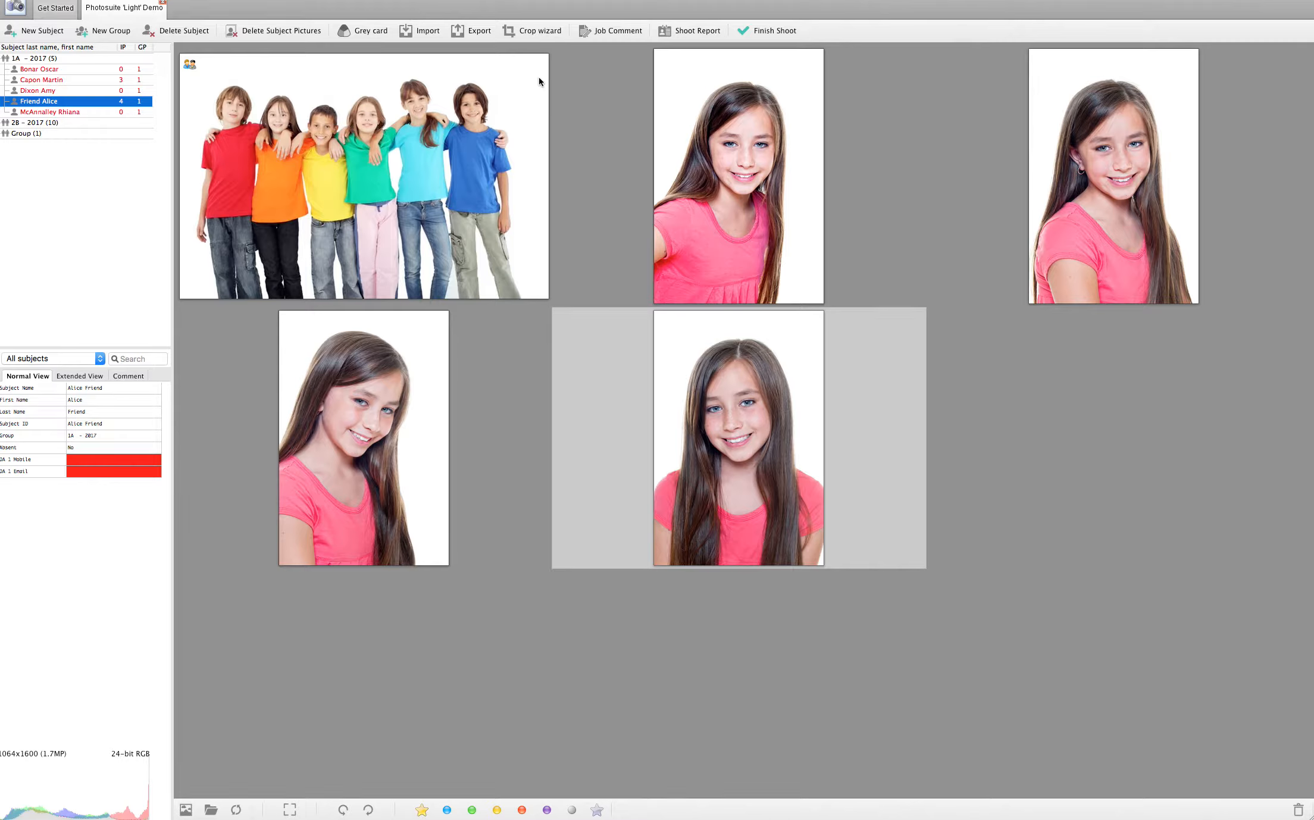
Examine the picture export options for editing and for customer, leaving without exporting.
click(470, 33)
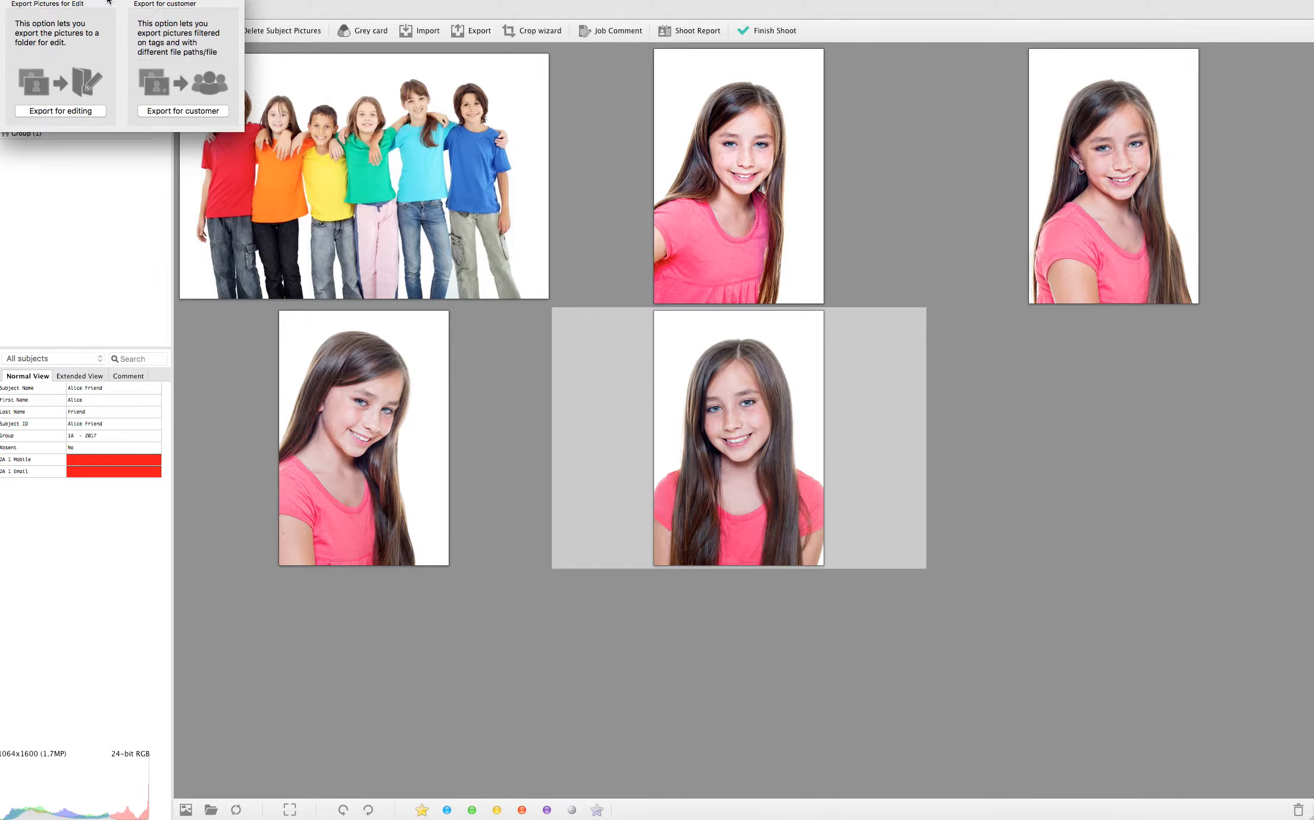
drag(111, 0, 243, 134)
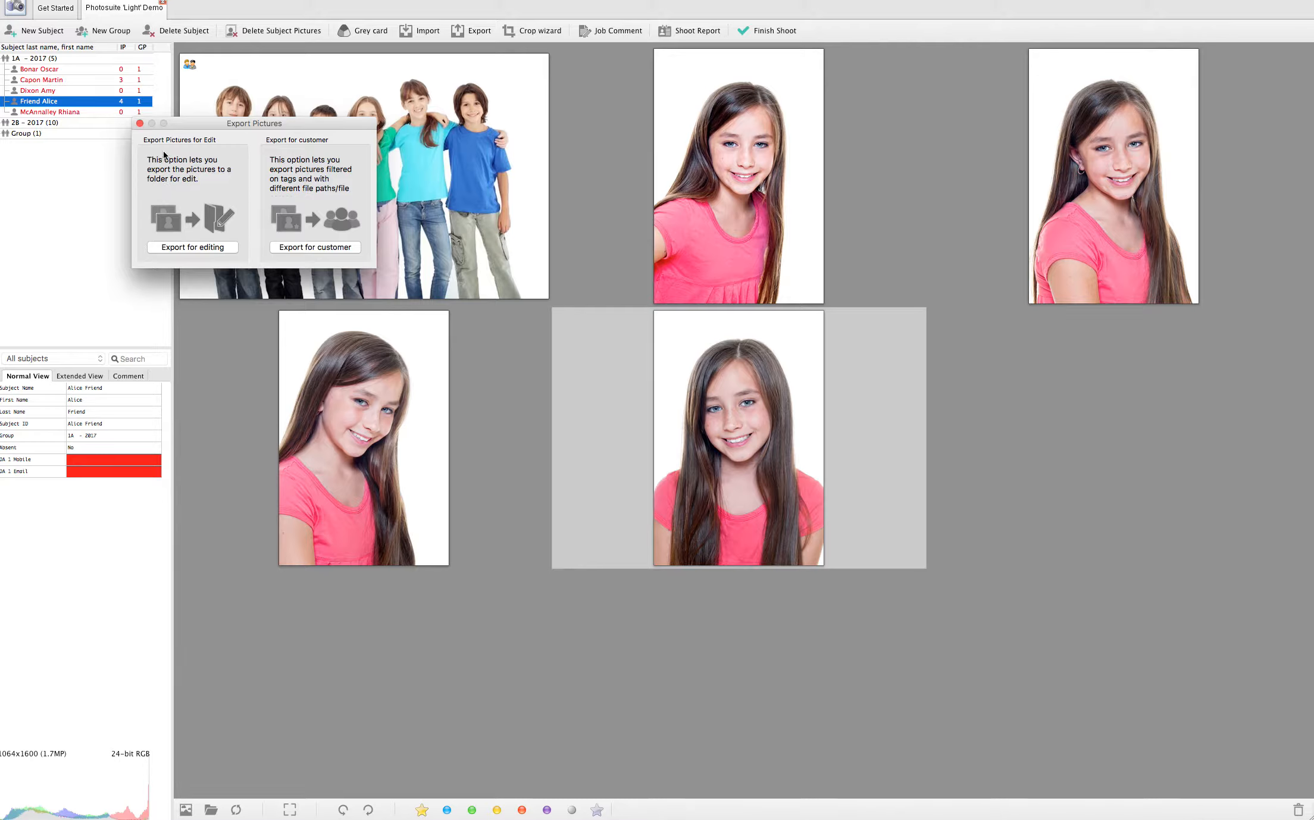
click(140, 124)
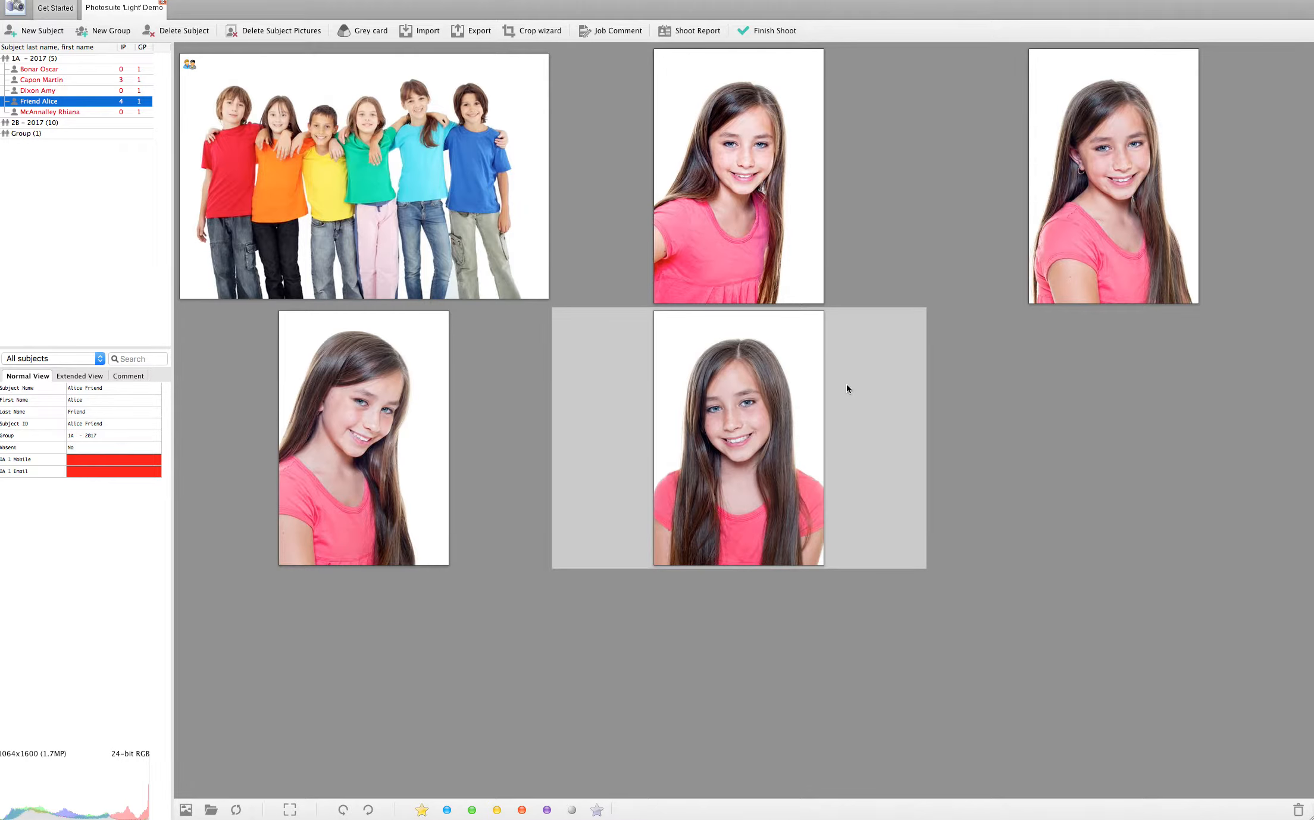
click(886, 264)
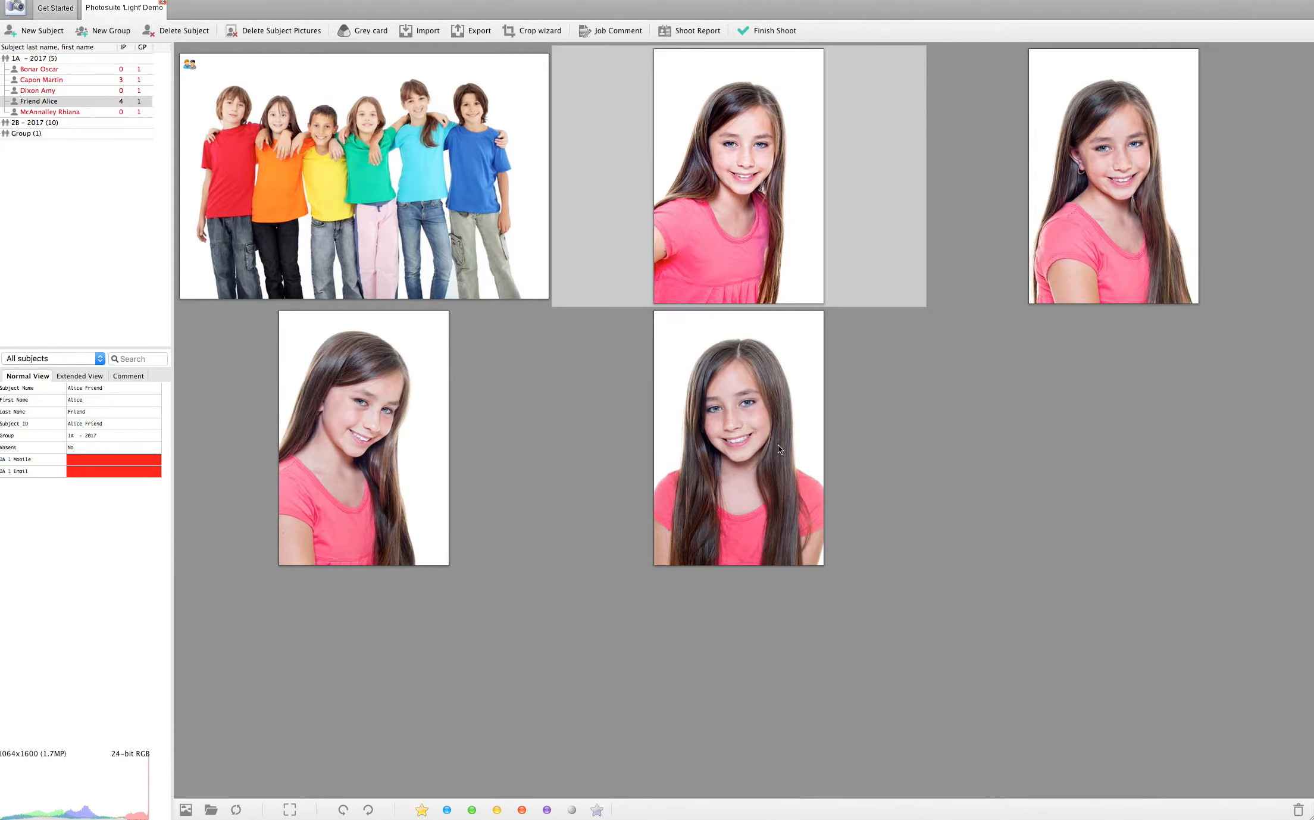
click(779, 448)
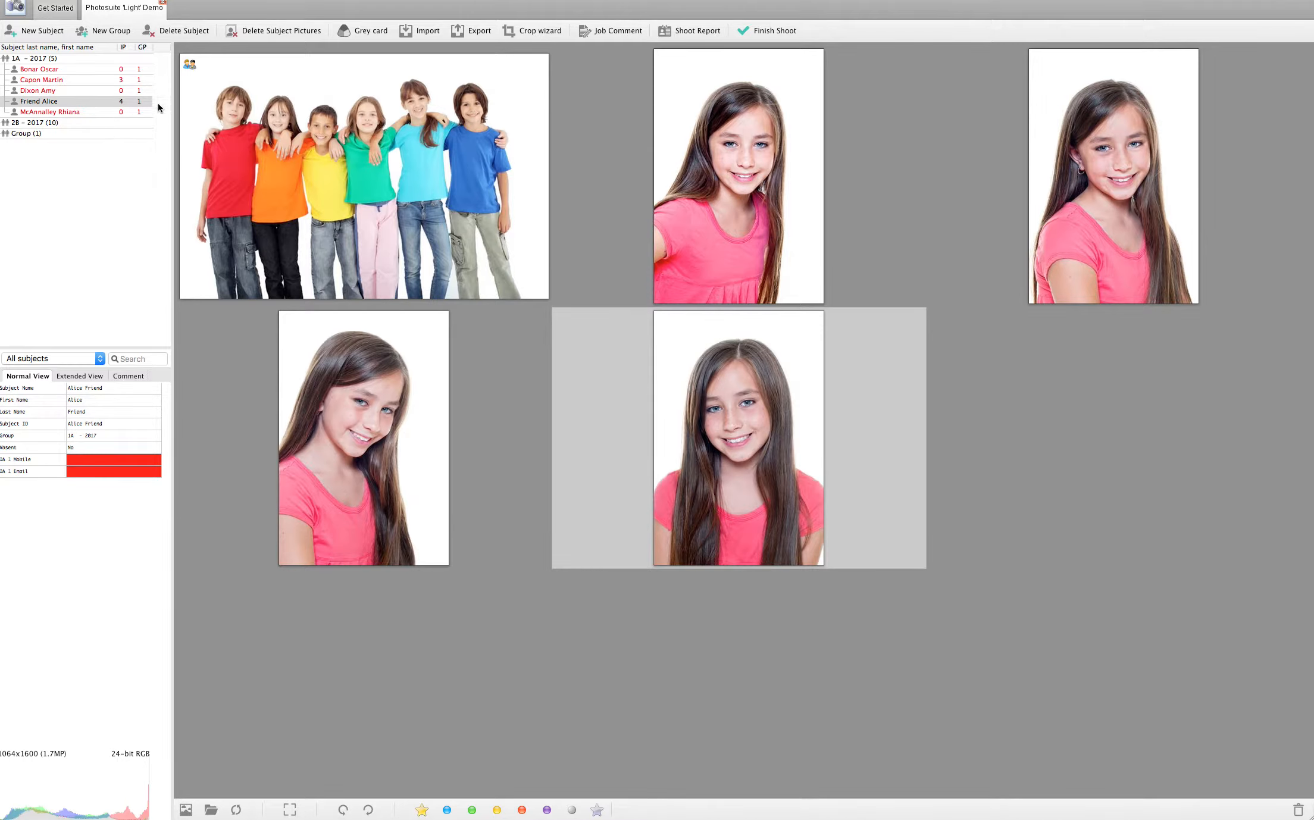
Start tagging subjects in the 1A - 2017 group picture and add a row described as Row 1.
click(314, 144)
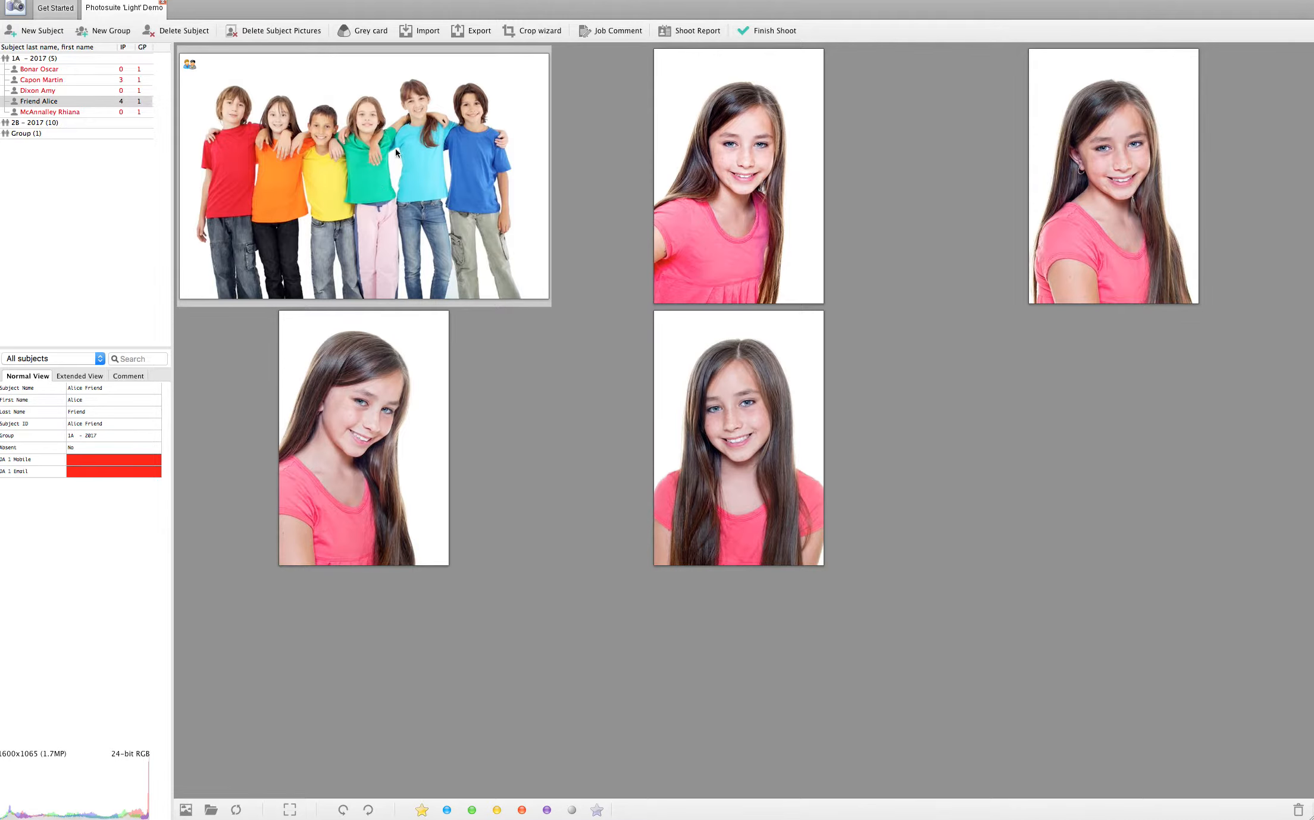
right_click(345, 171)
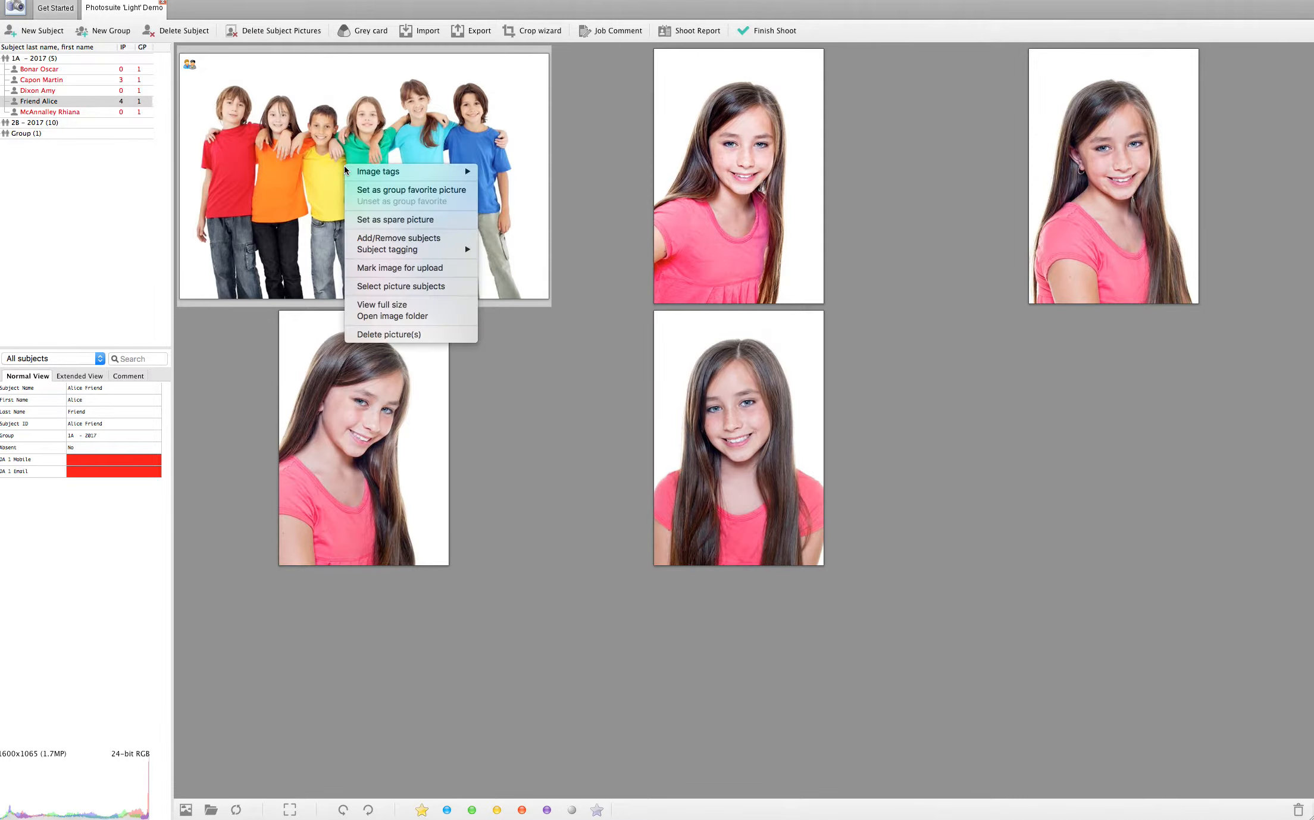
mouse_move(400, 255)
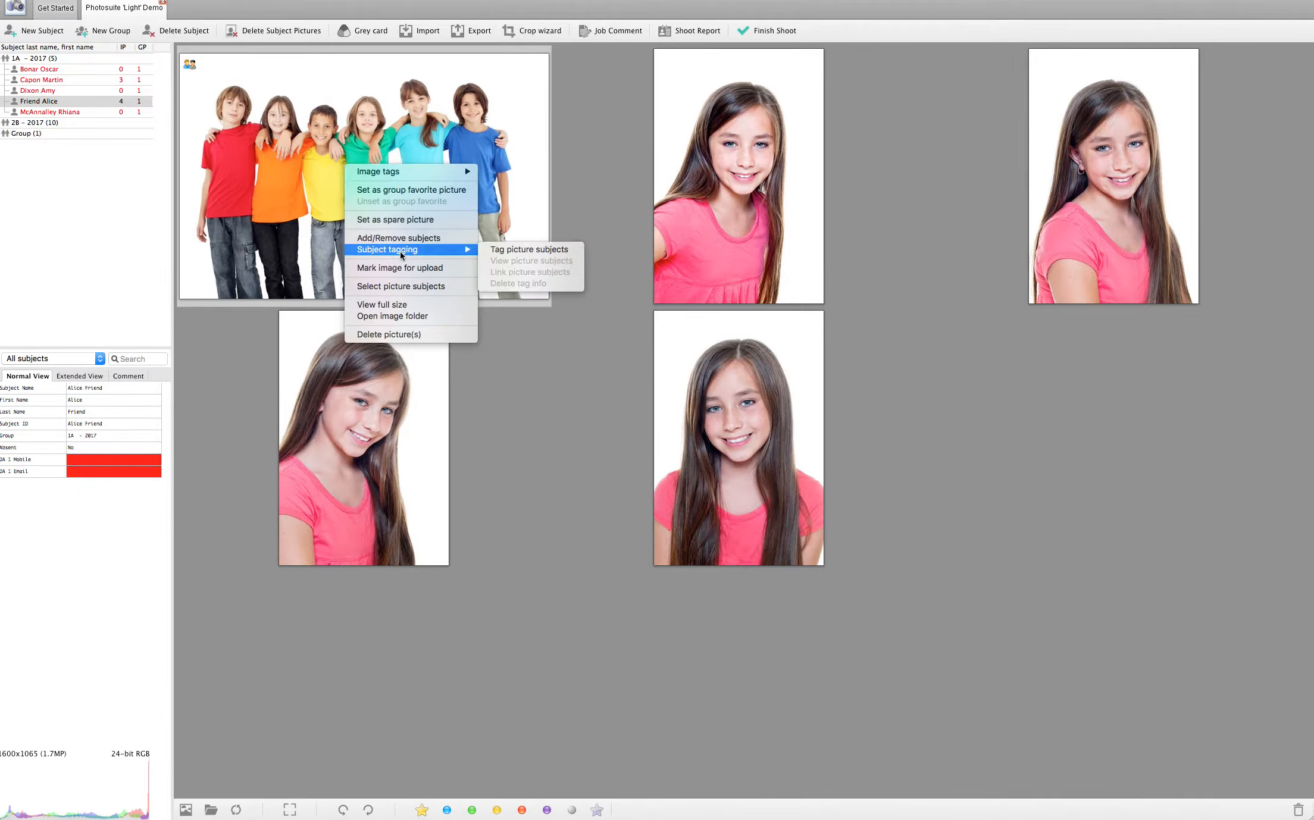
click(503, 250)
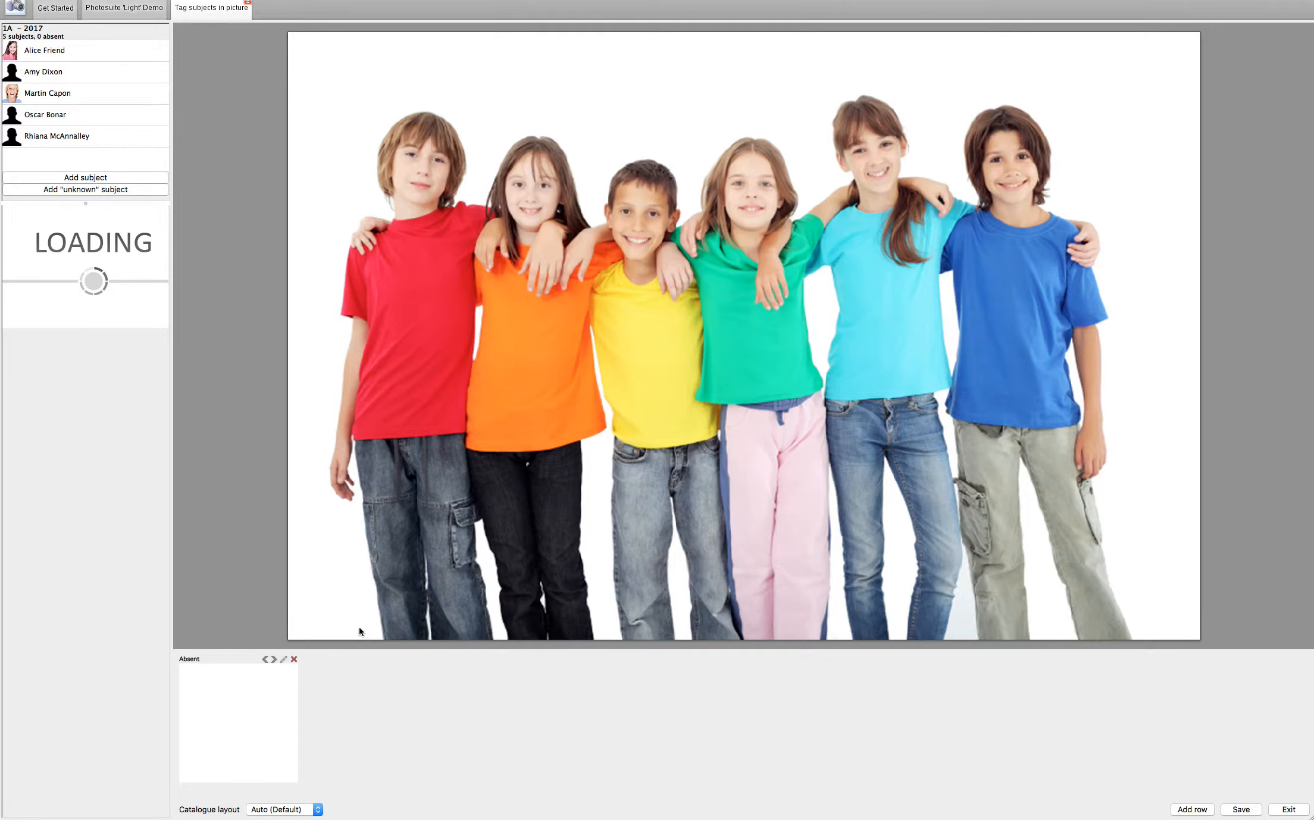
click(1184, 809)
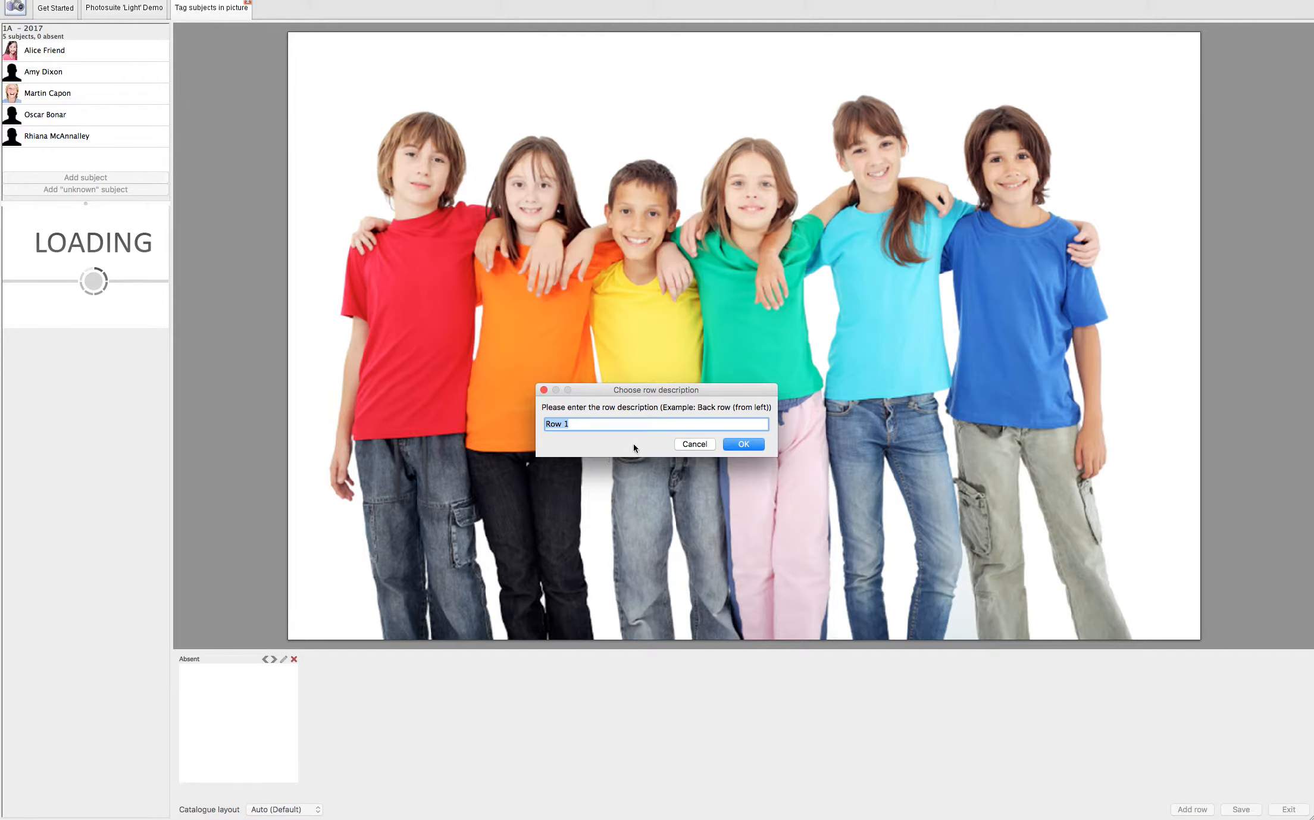
click(744, 445)
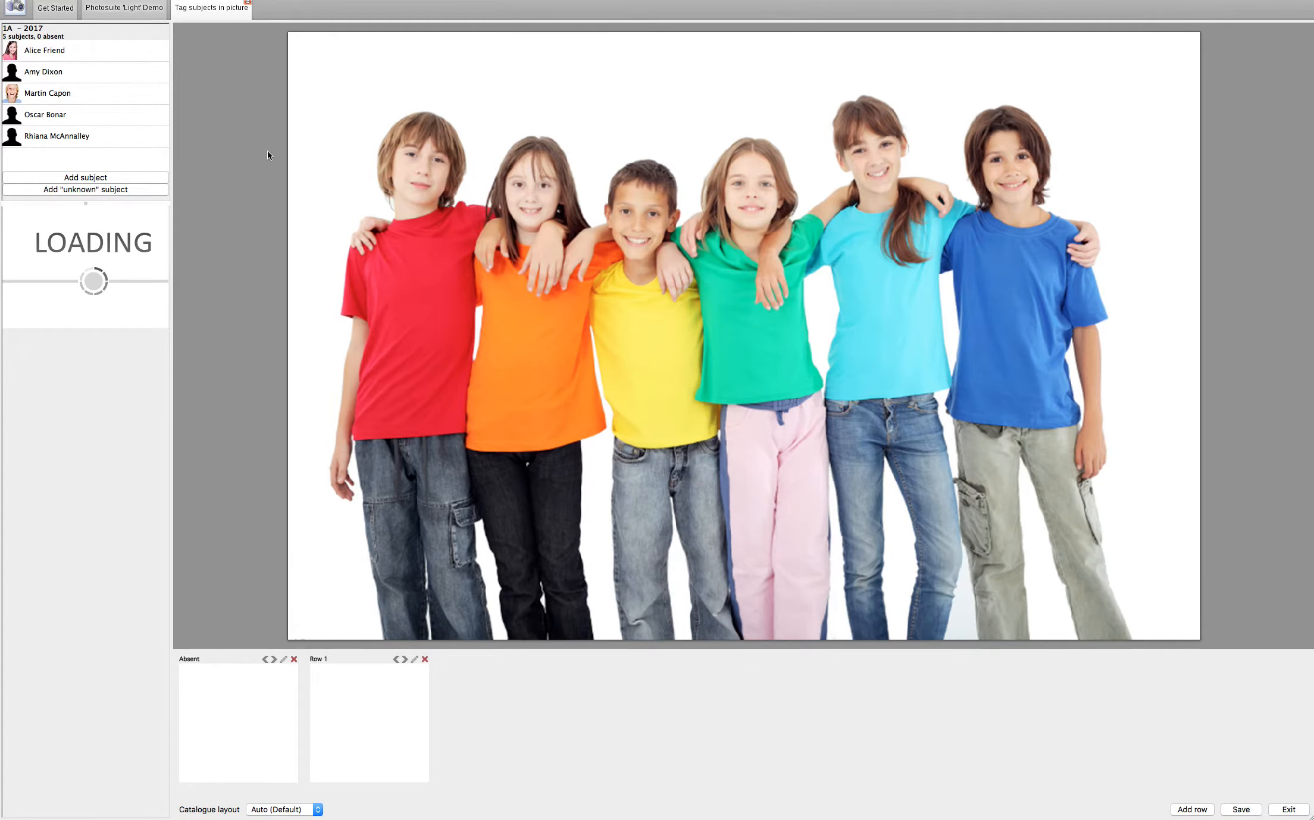
Assign the blond boy and the girl in pink, in that order, to Row 1 of the group picture.
click(38, 54)
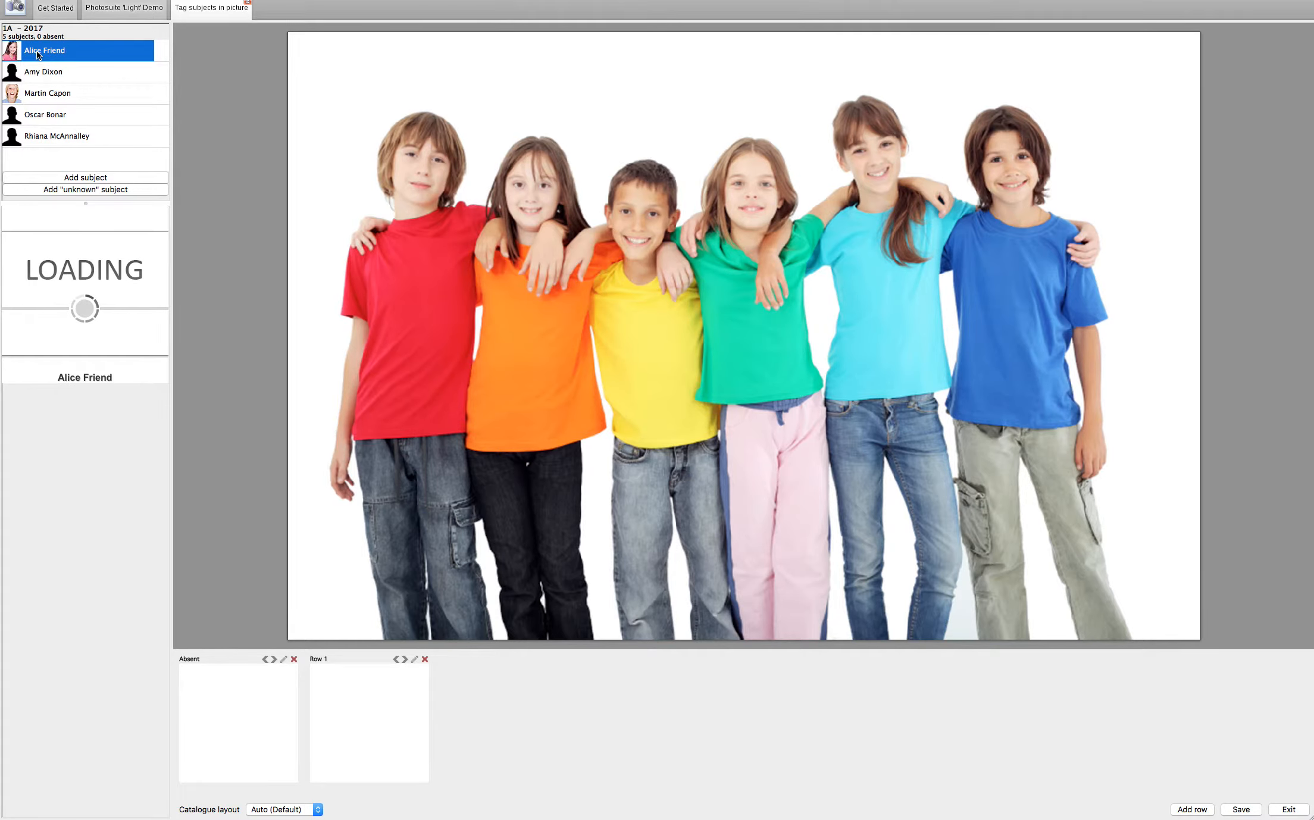
scroll(427, 275, up, 5)
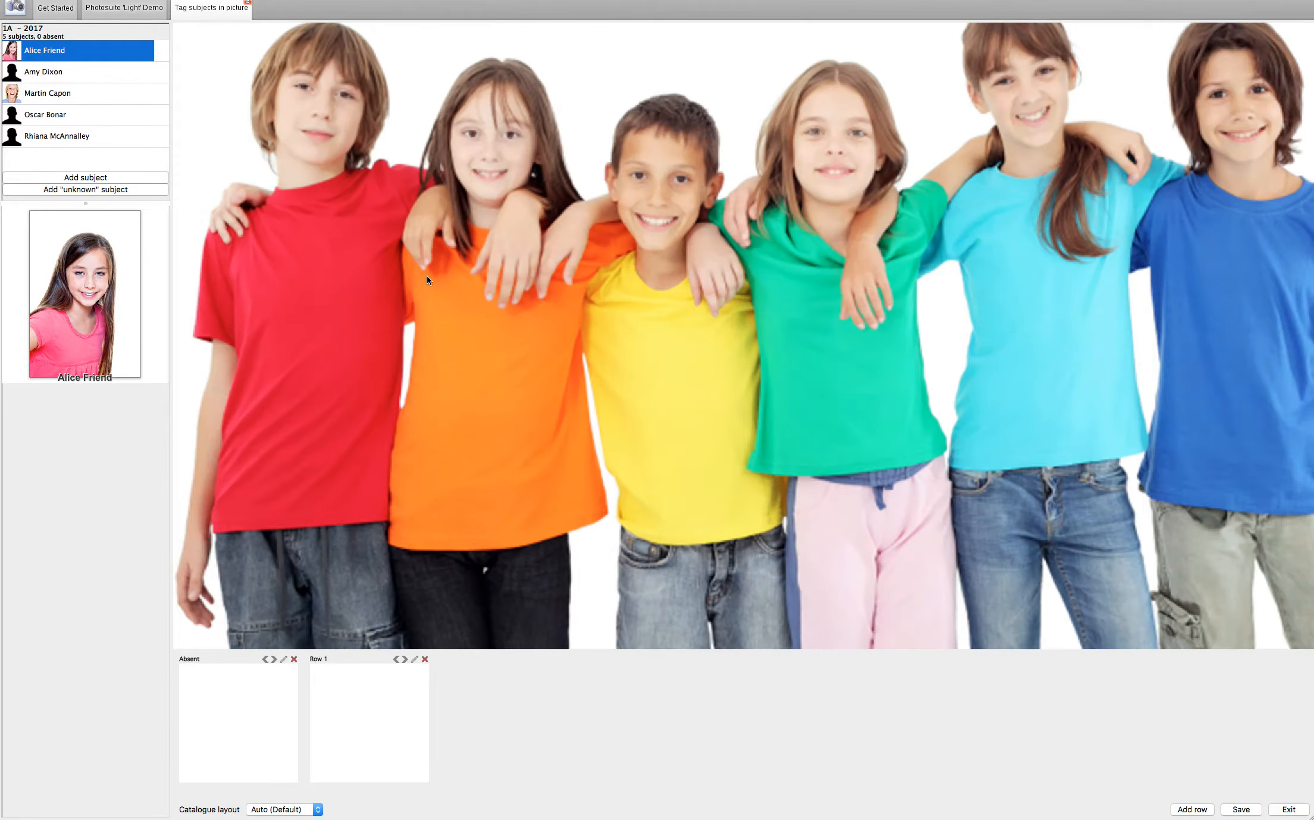
drag(341, 228, 678, 394)
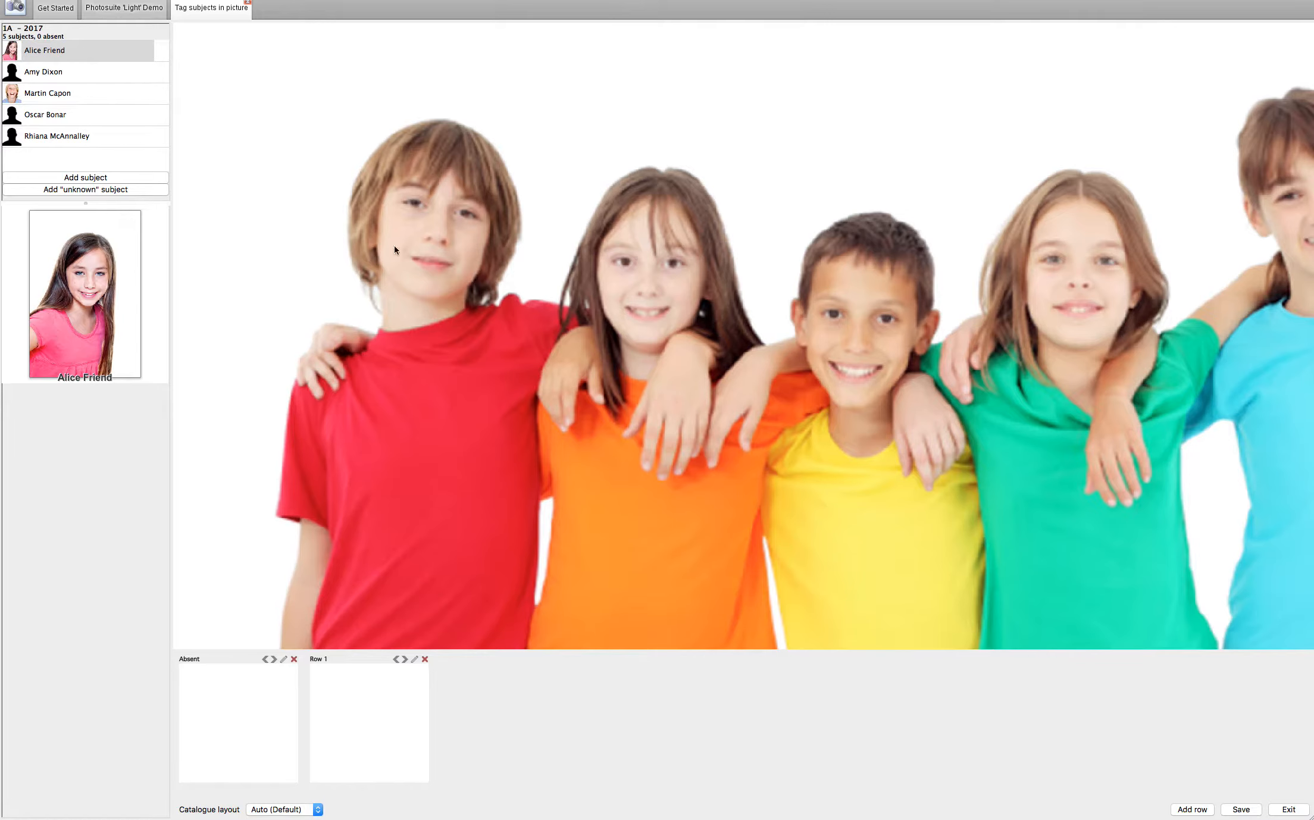
click(66, 95)
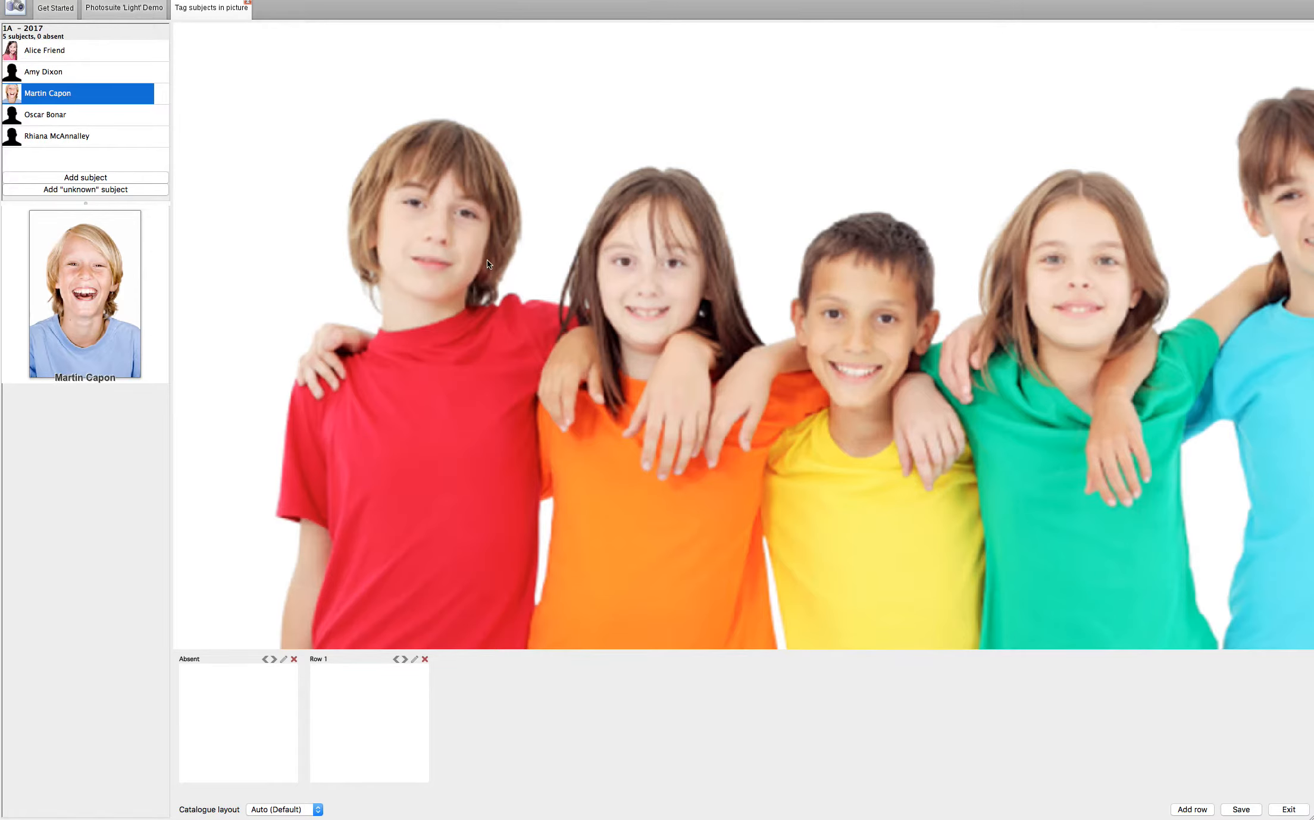
drag(13, 95, 359, 719)
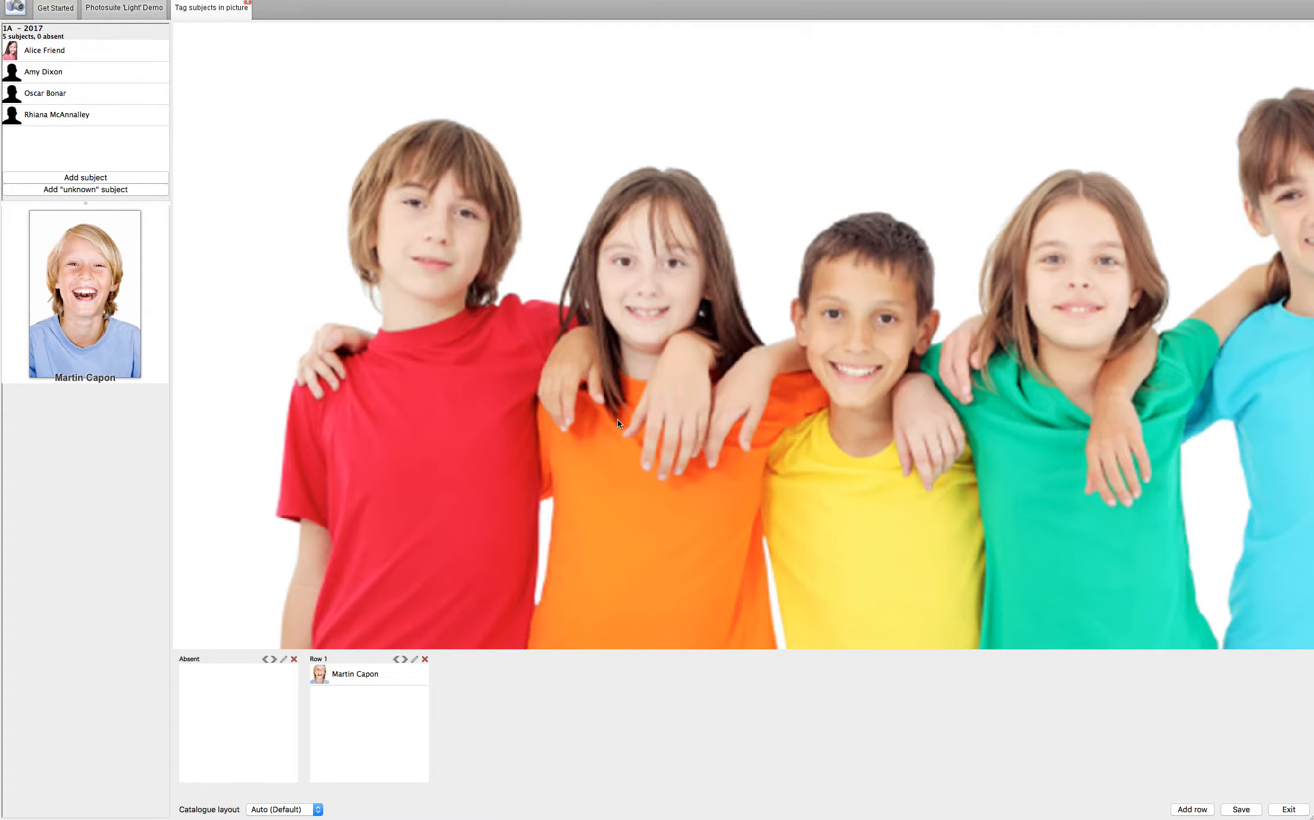
click(13, 52)
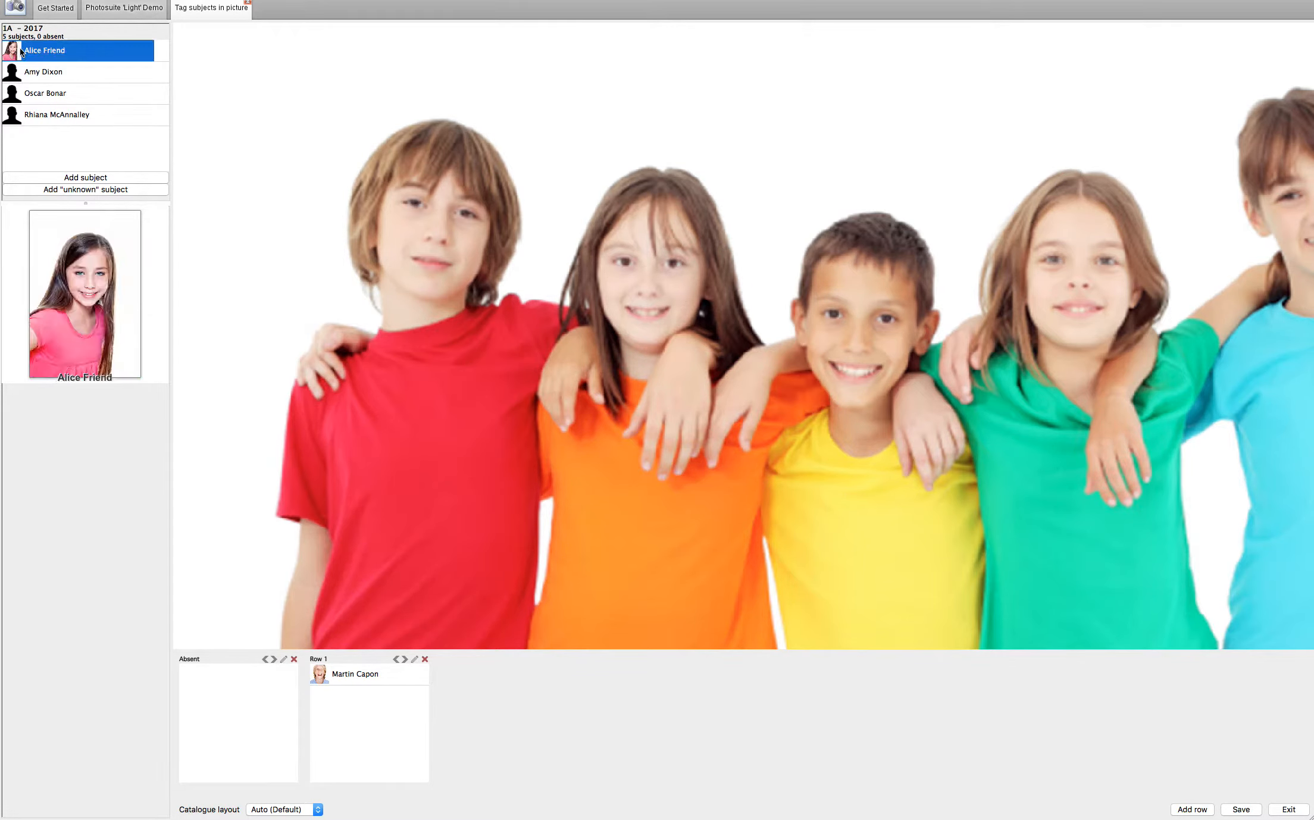
drag(12, 52, 384, 745)
Add the three remaining subjects without portraits to Row 1 in their listed order.
drag(794, 393, 598, 366)
click(69, 53)
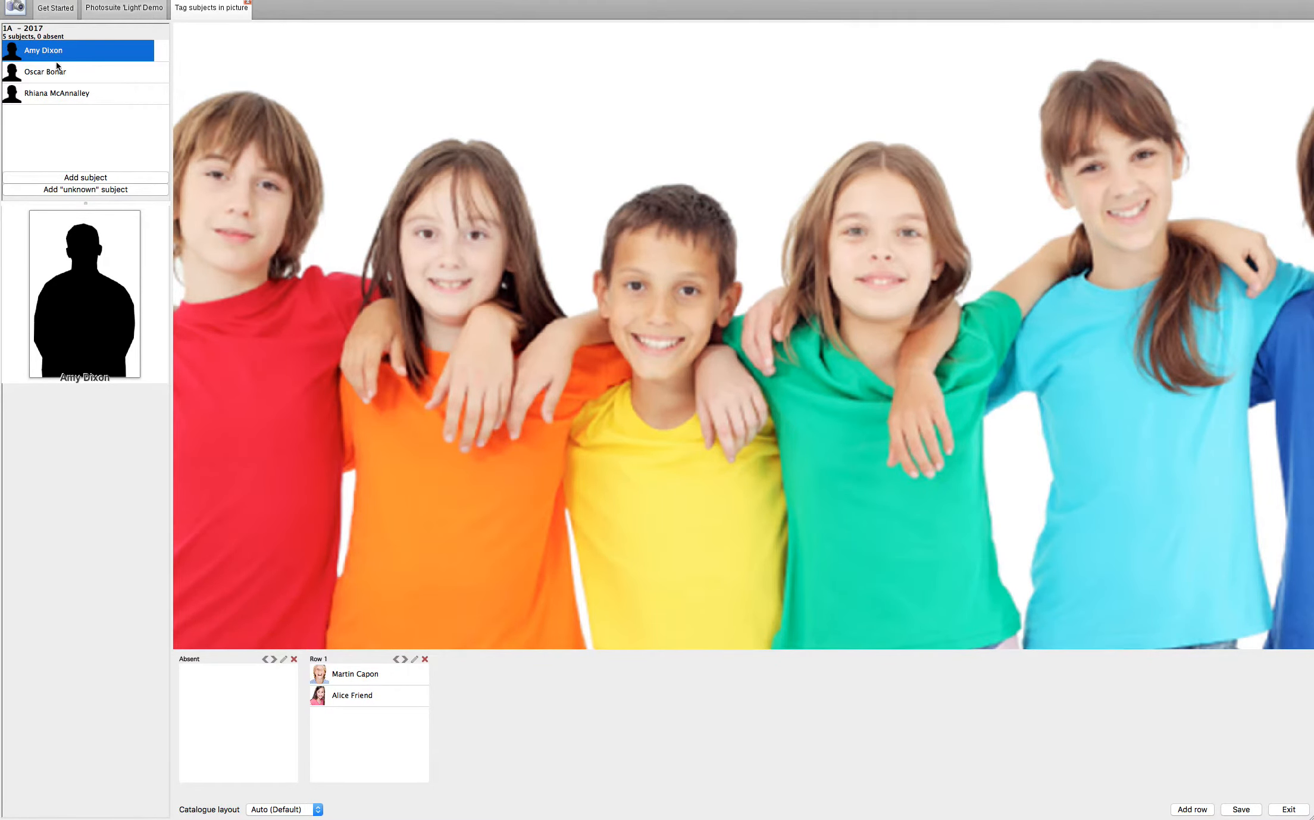
drag(13, 55, 349, 728)
drag(59, 52, 343, 762)
drag(20, 55, 337, 759)
Save the group picture's subject tagging and exit back to the job.
drag(657, 455, 754, 468)
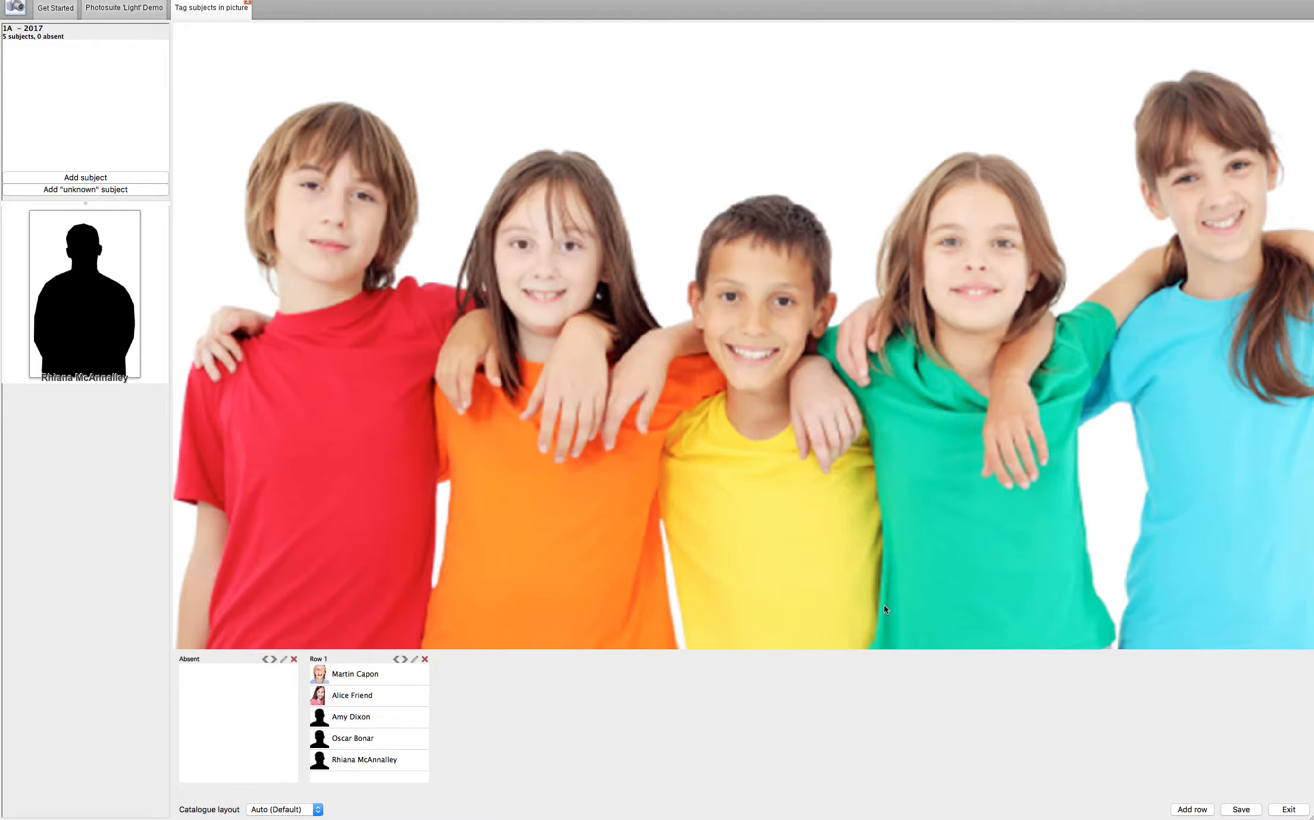
click(1242, 809)
click(868, 201)
scroll(453, 188, down, 3)
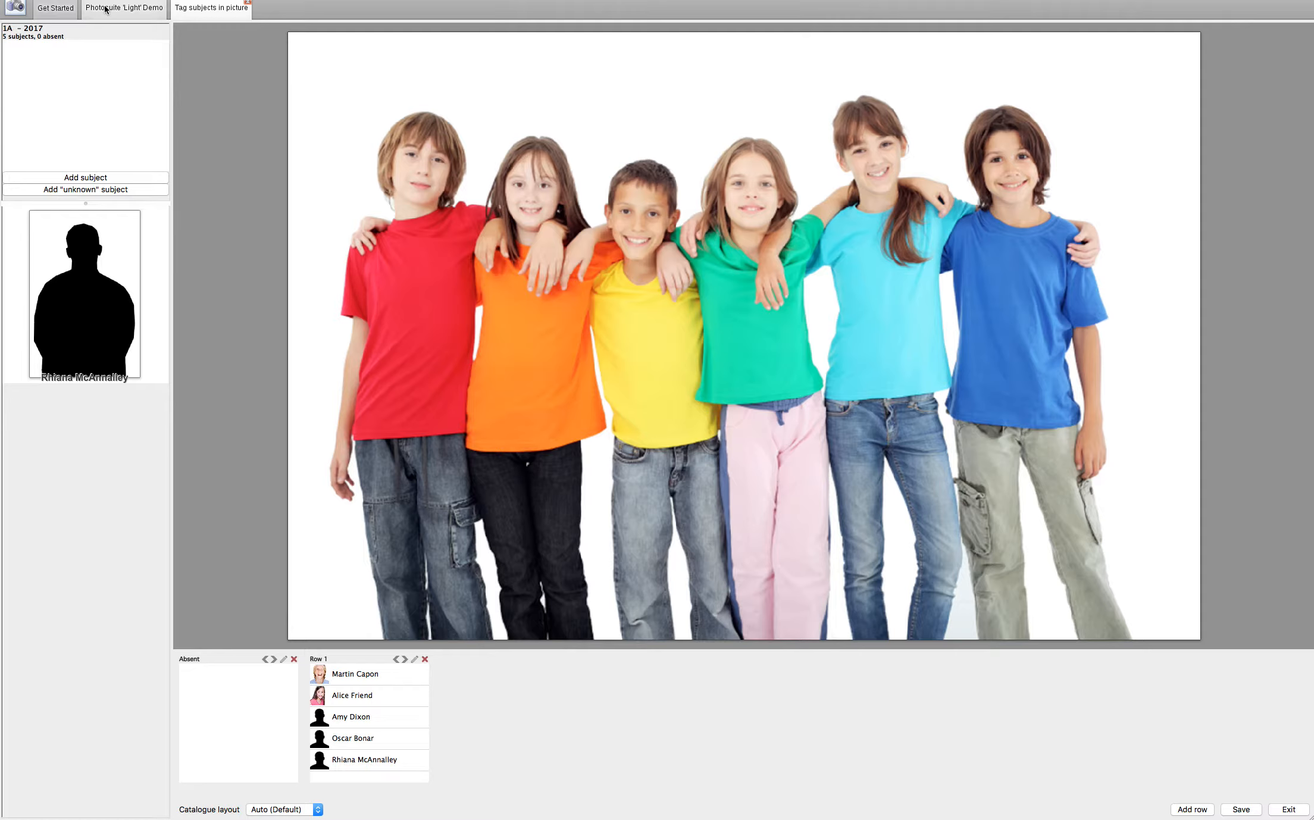
click(1287, 810)
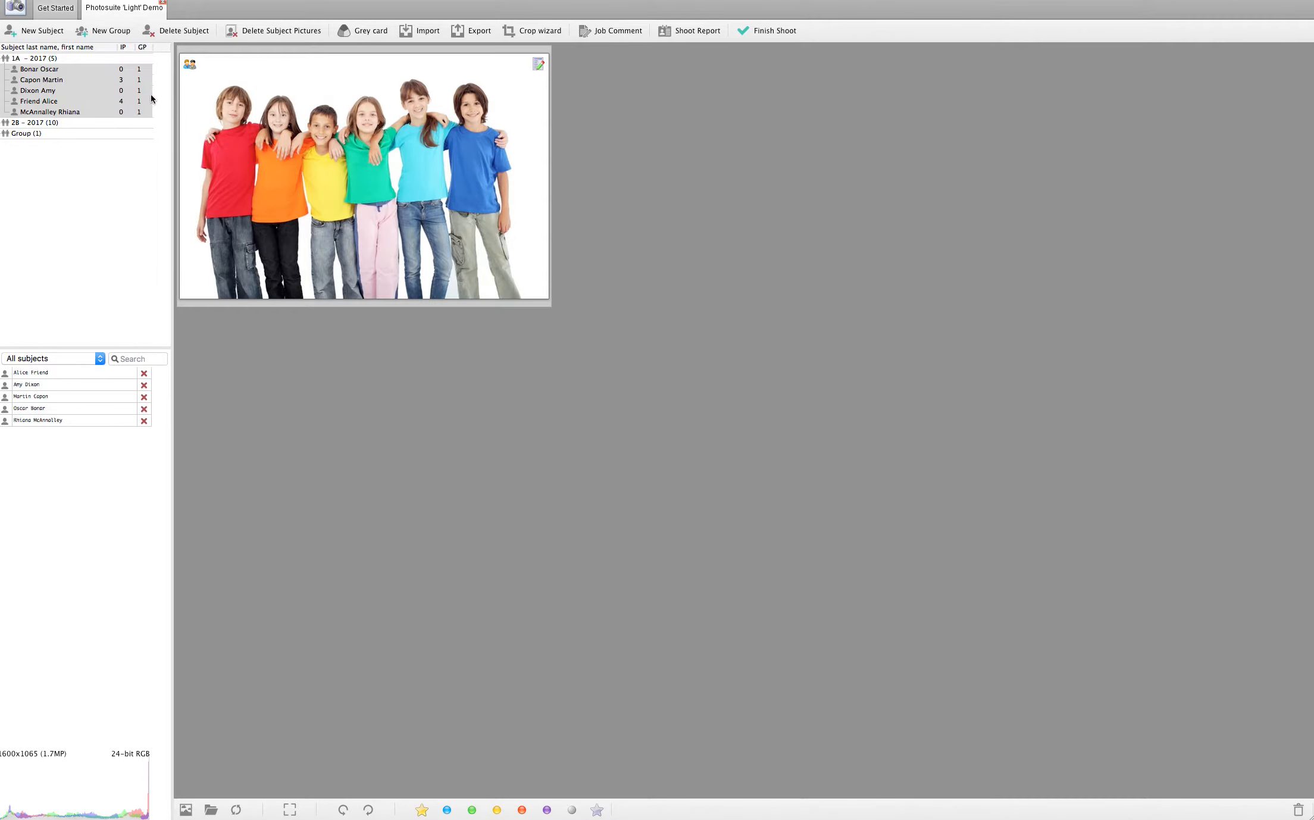
Mark the tilted-head portrait of the girl in pink, just below the group picture, as her favorite.
click(112, 101)
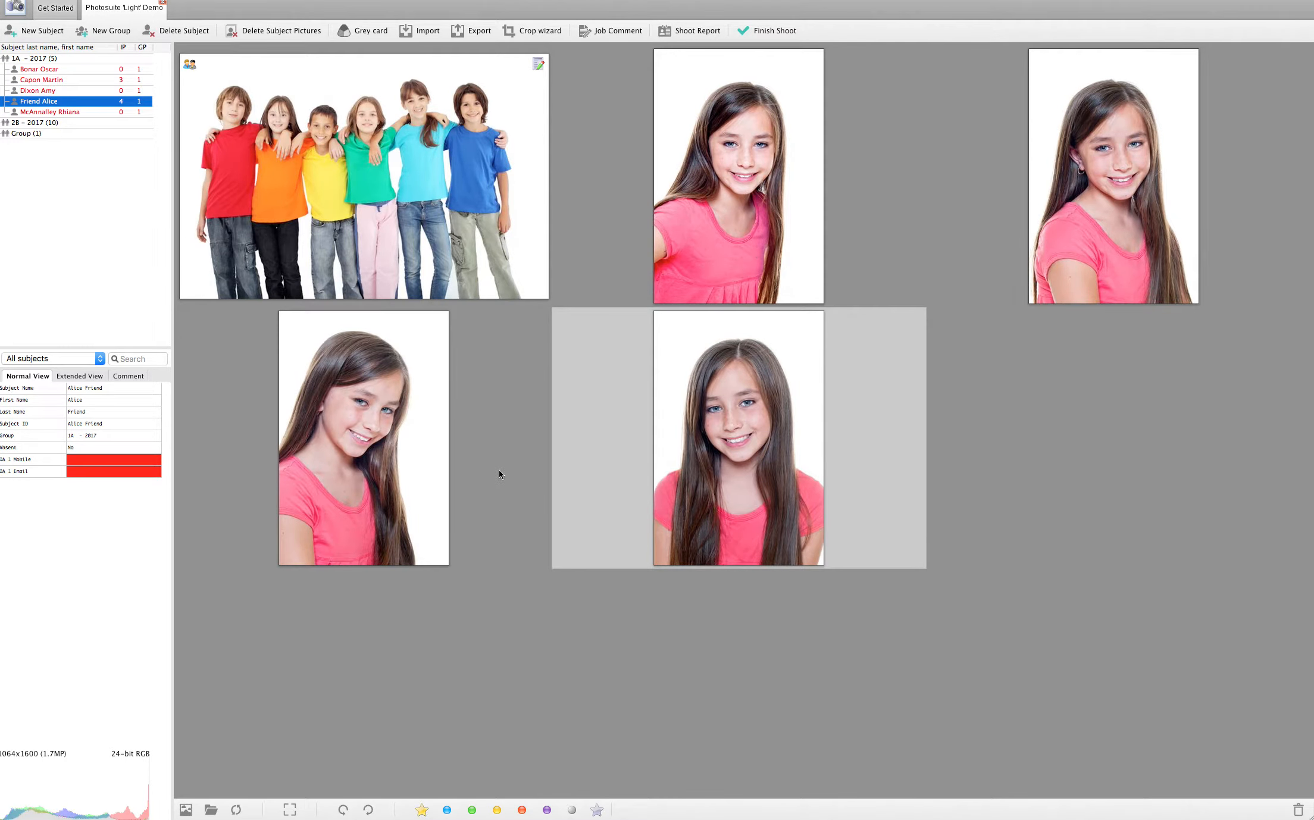
click(391, 444)
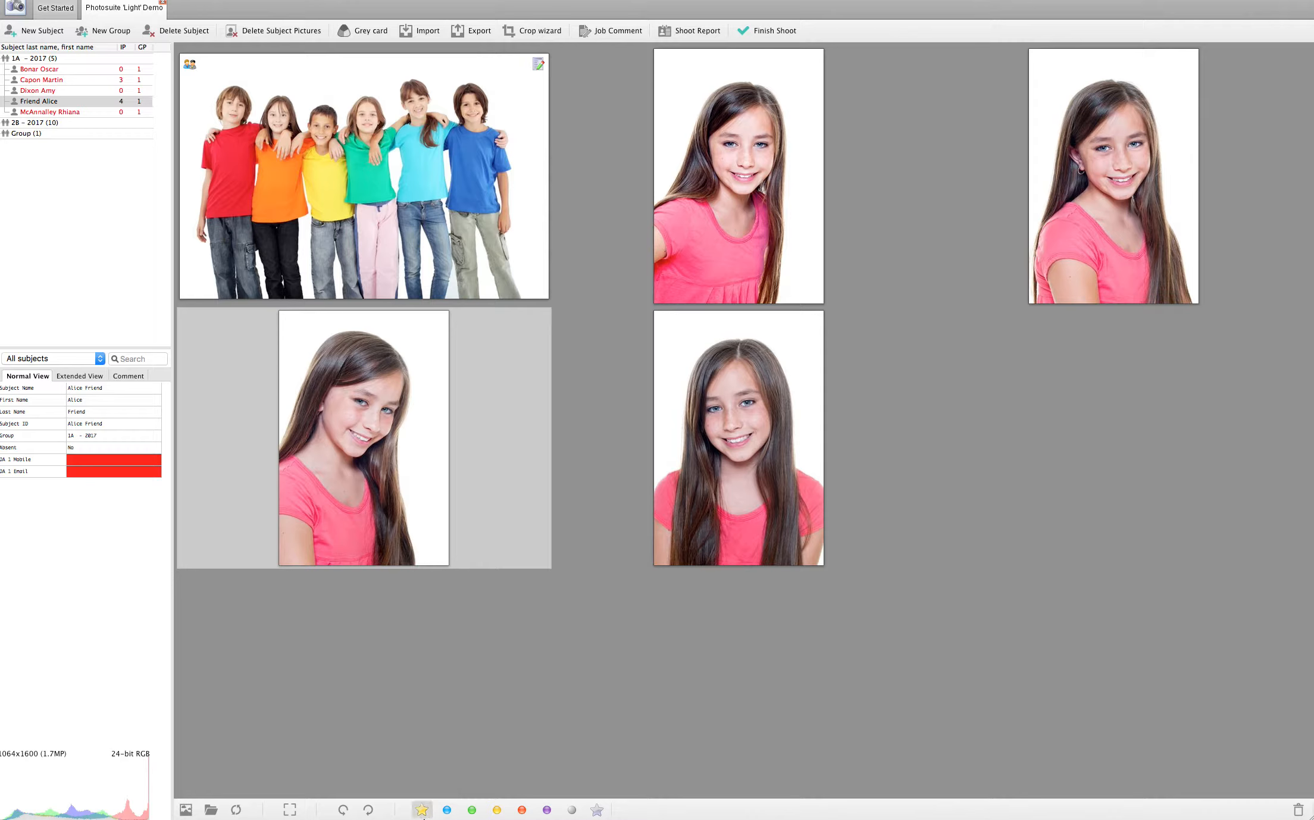
click(421, 810)
Mark the blond boy's smiling portrait, the one beside the group picture, as his favorite.
click(99, 81)
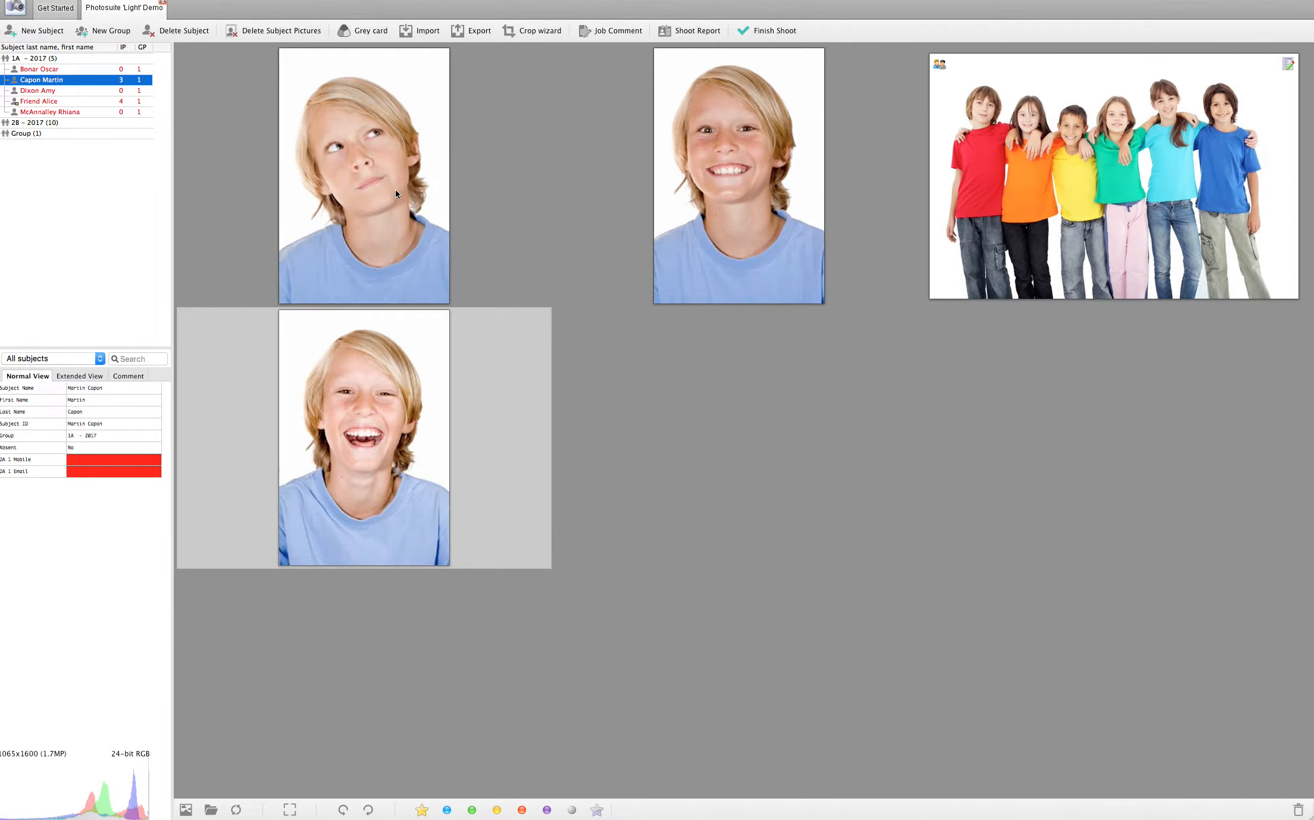
click(716, 193)
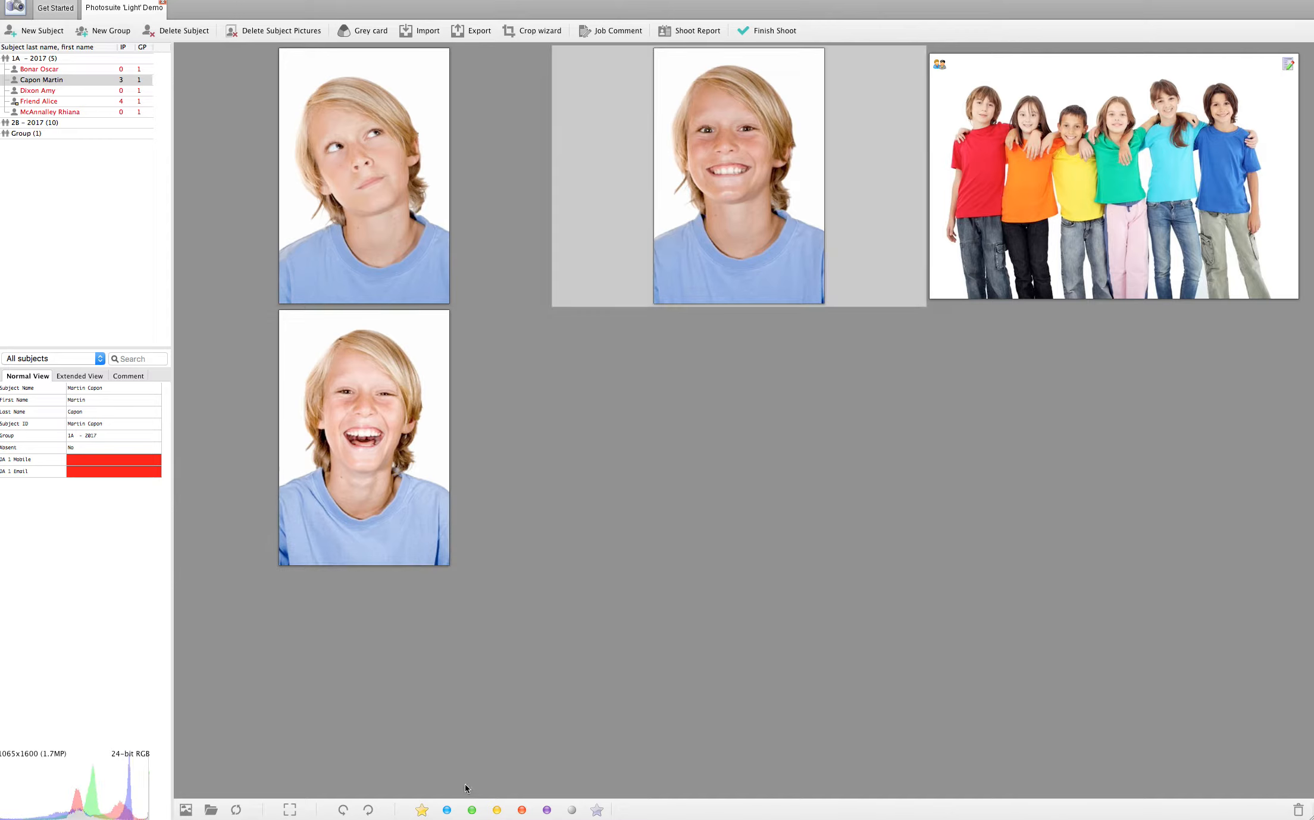
click(421, 811)
Set the group picture as the group favorite picture for 1A - 2017.
right_click(1043, 227)
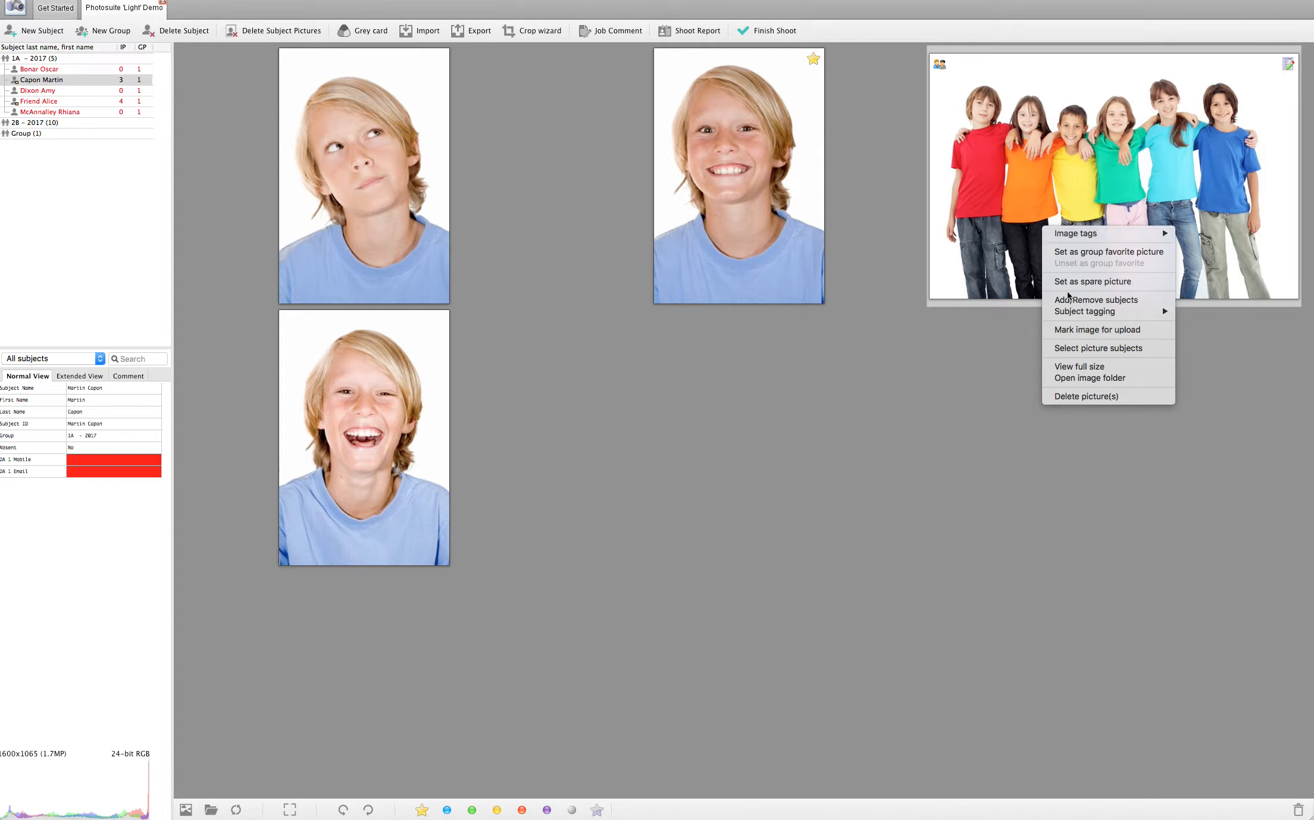
click(1044, 201)
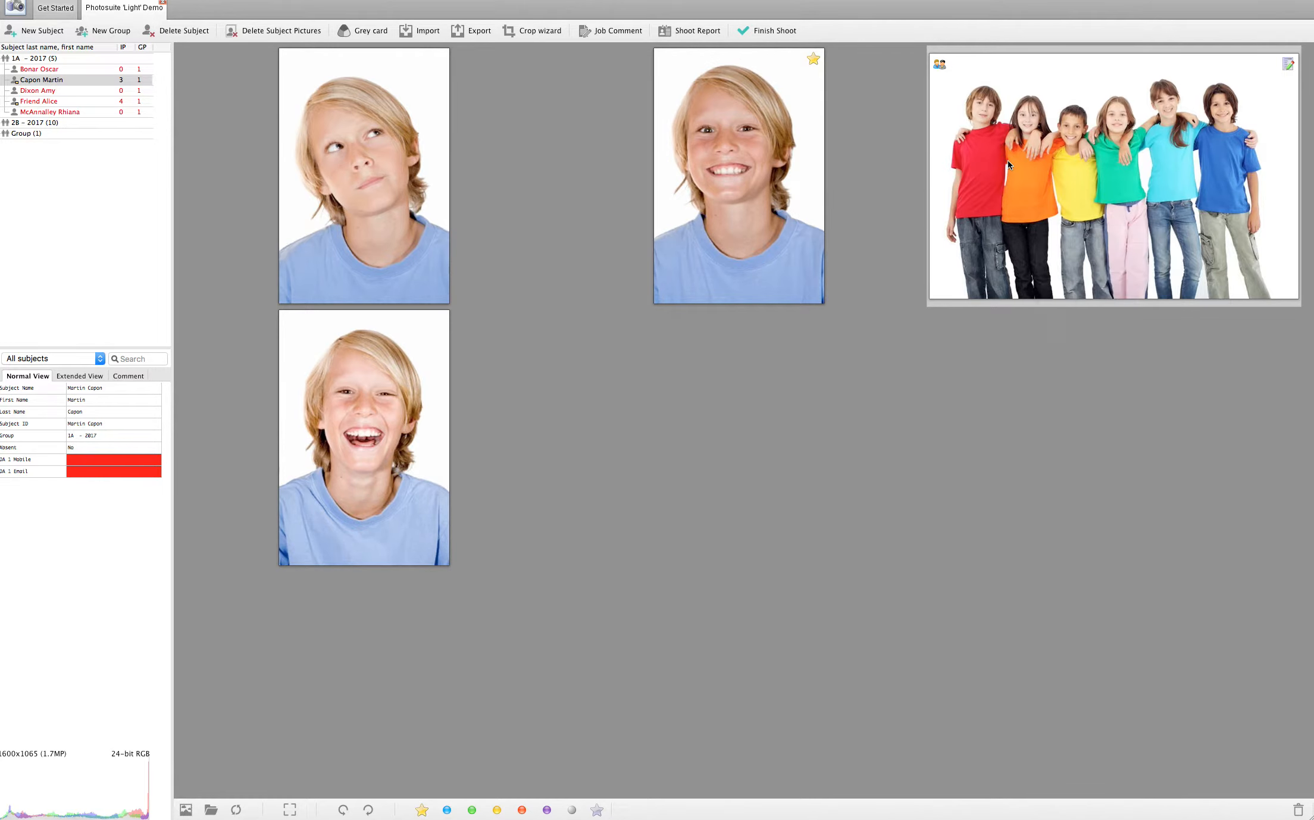
right_click(1042, 202)
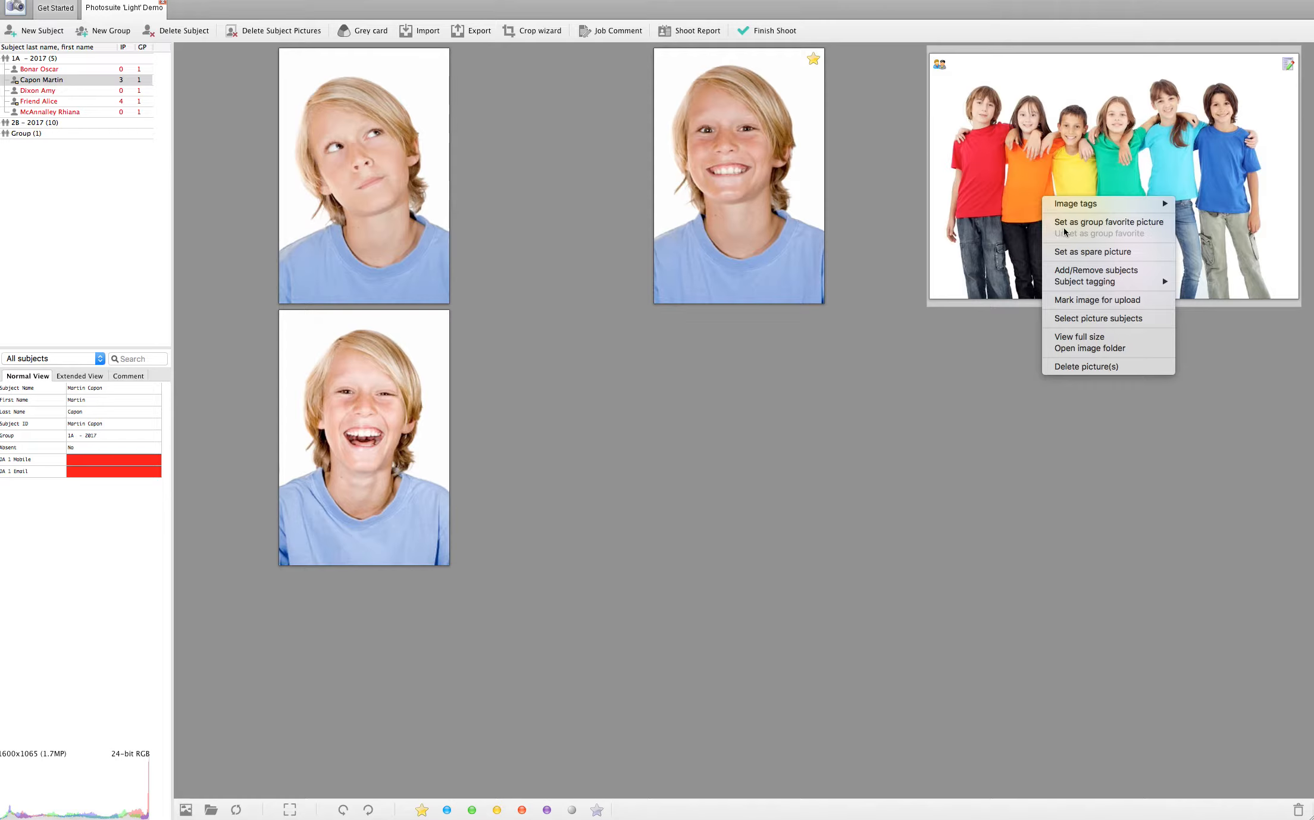
click(1085, 223)
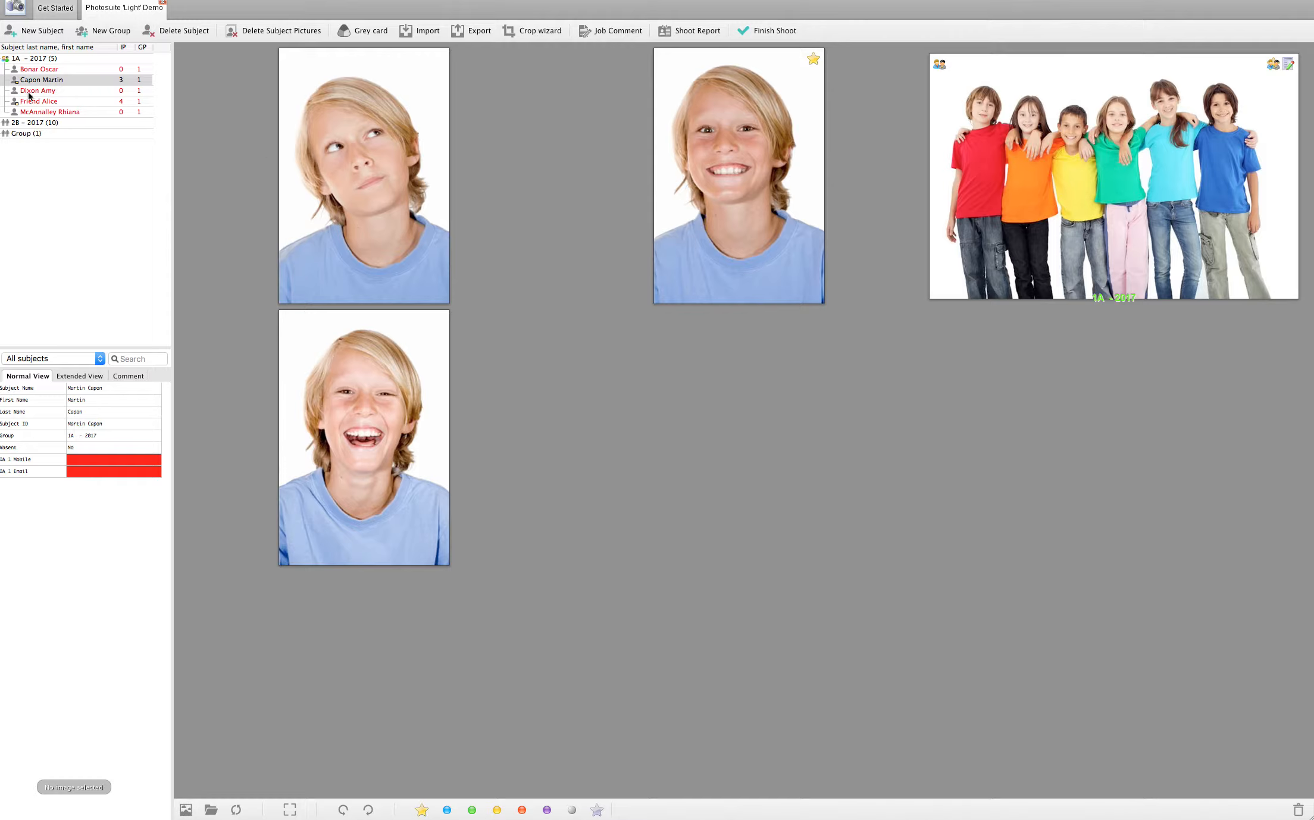
Review the pictures of the 1A - 2017 subjects and examine the extended data fields of the girl in pink.
key(Up)
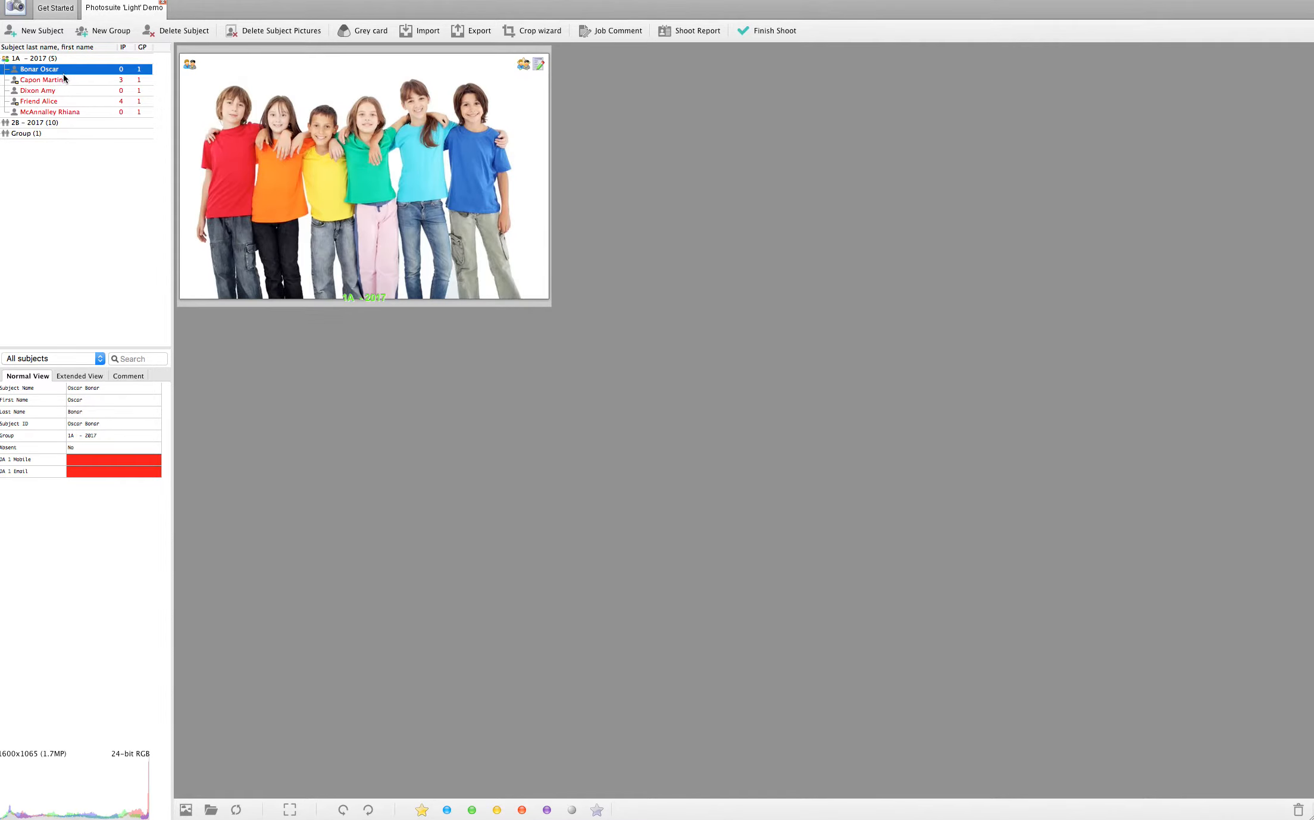
key(Down)
key(Down)
key(Down)
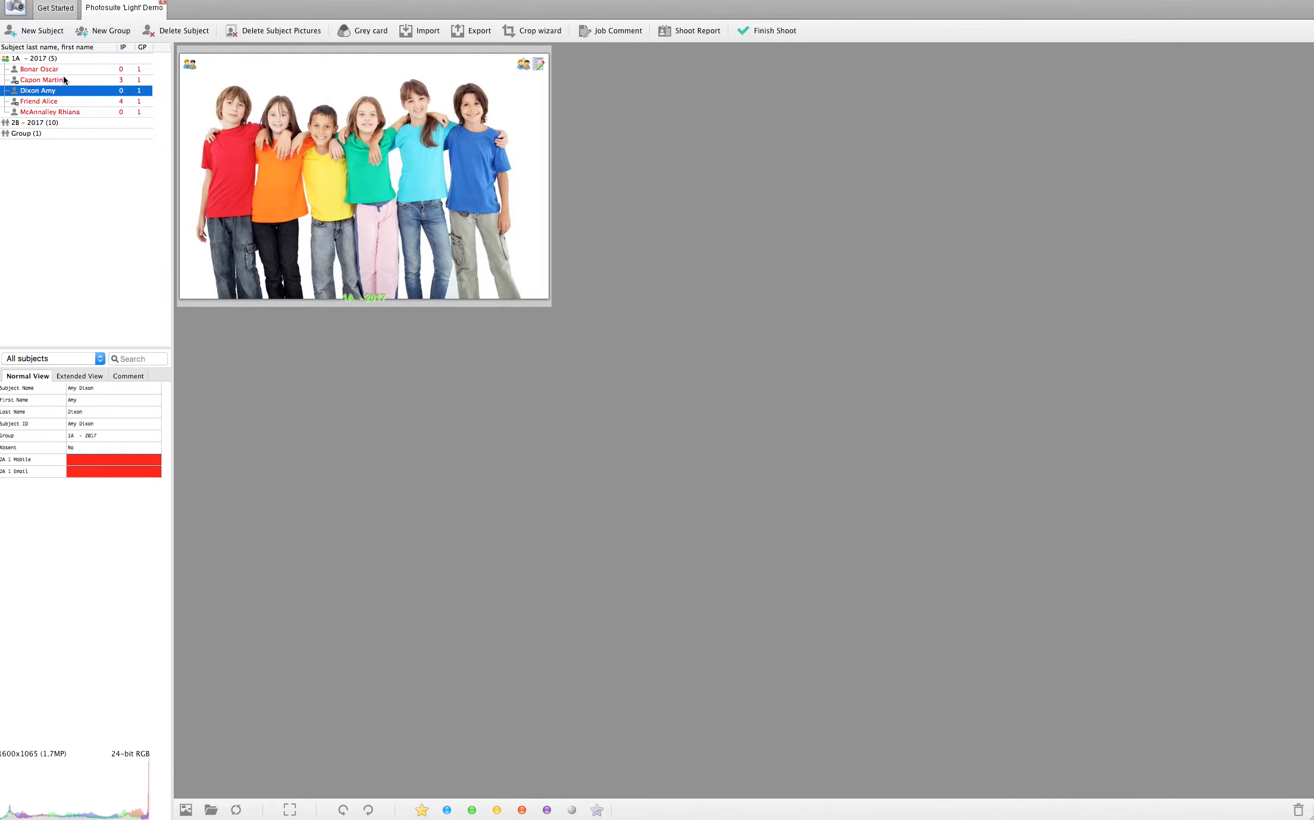
click(1087, 446)
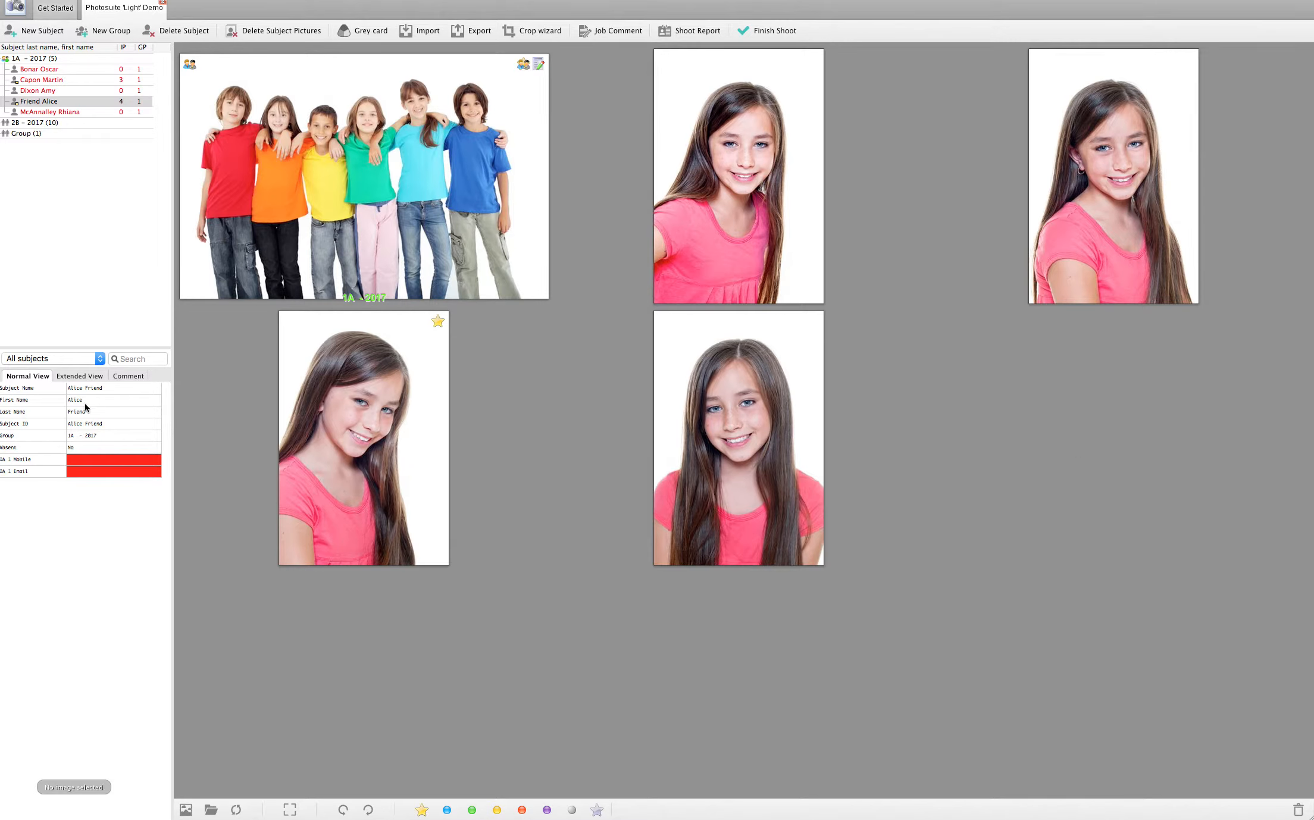
click(79, 379)
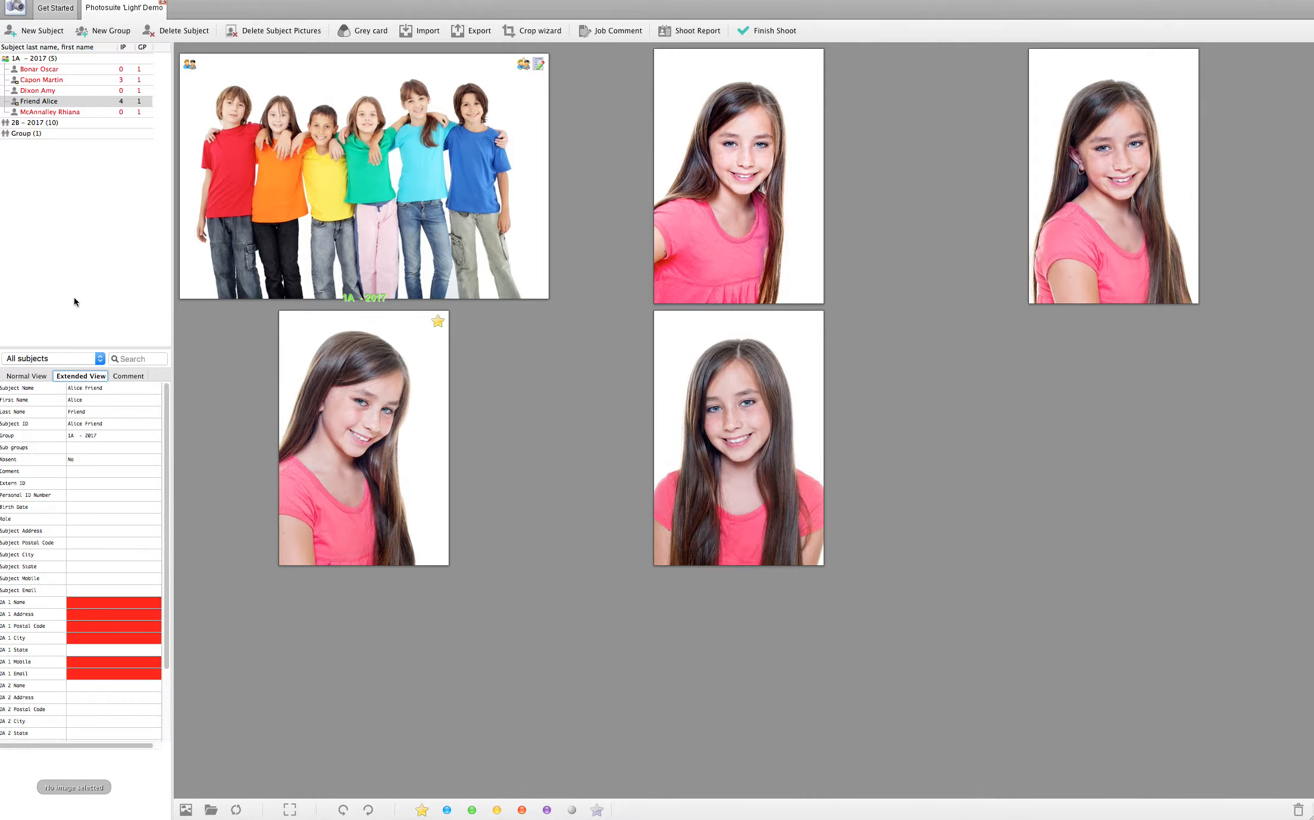
click(24, 380)
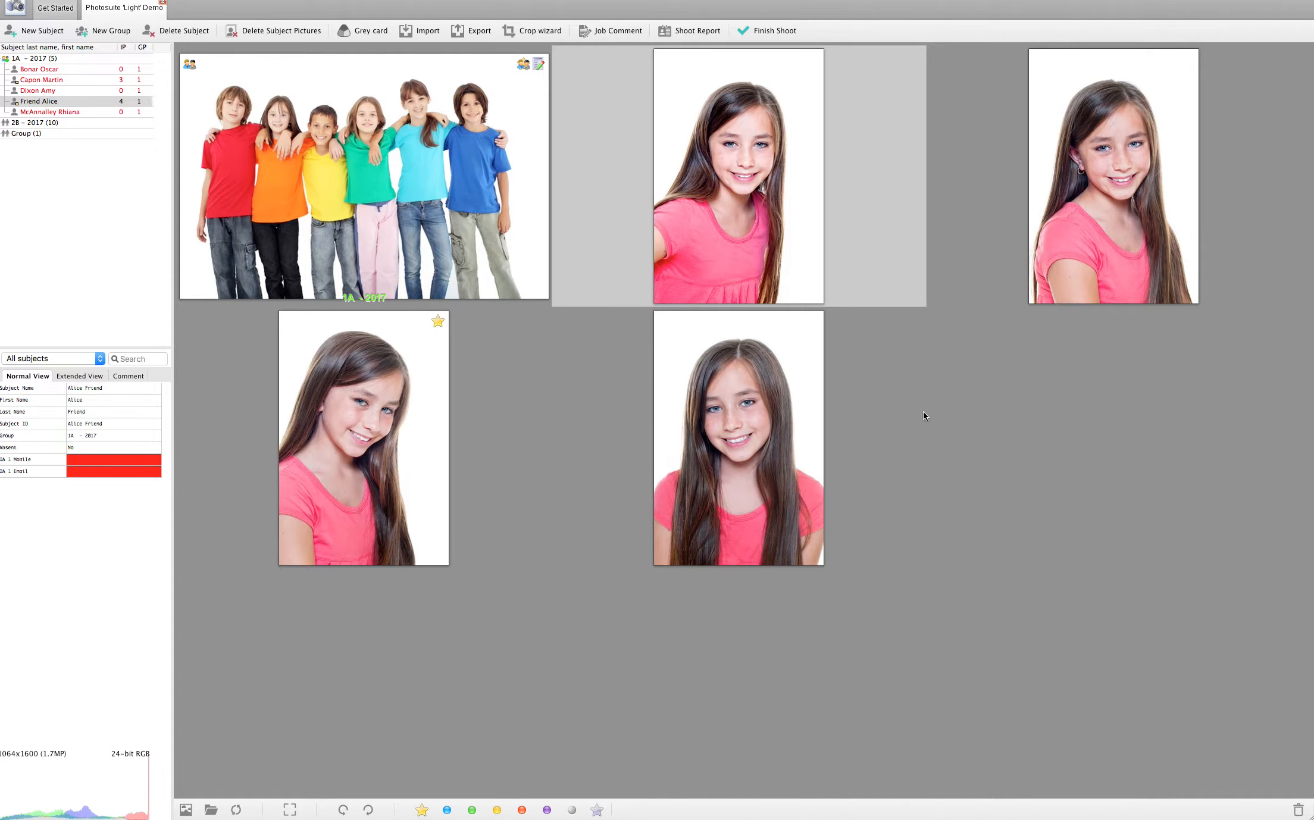
click(65, 81)
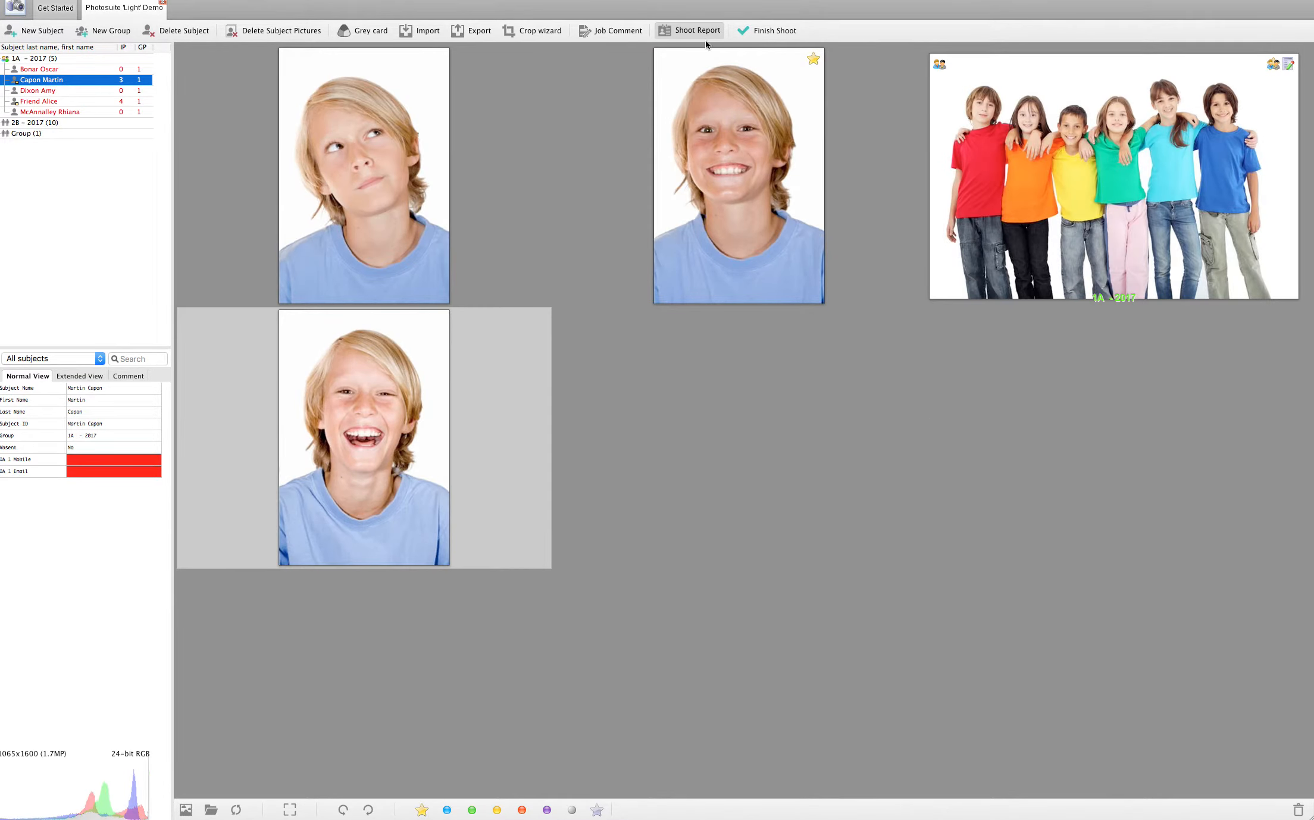
Finish the shoot and upload it despite the missing subject pictures, marking the job as completely uploaded once the upload is complete.
click(766, 32)
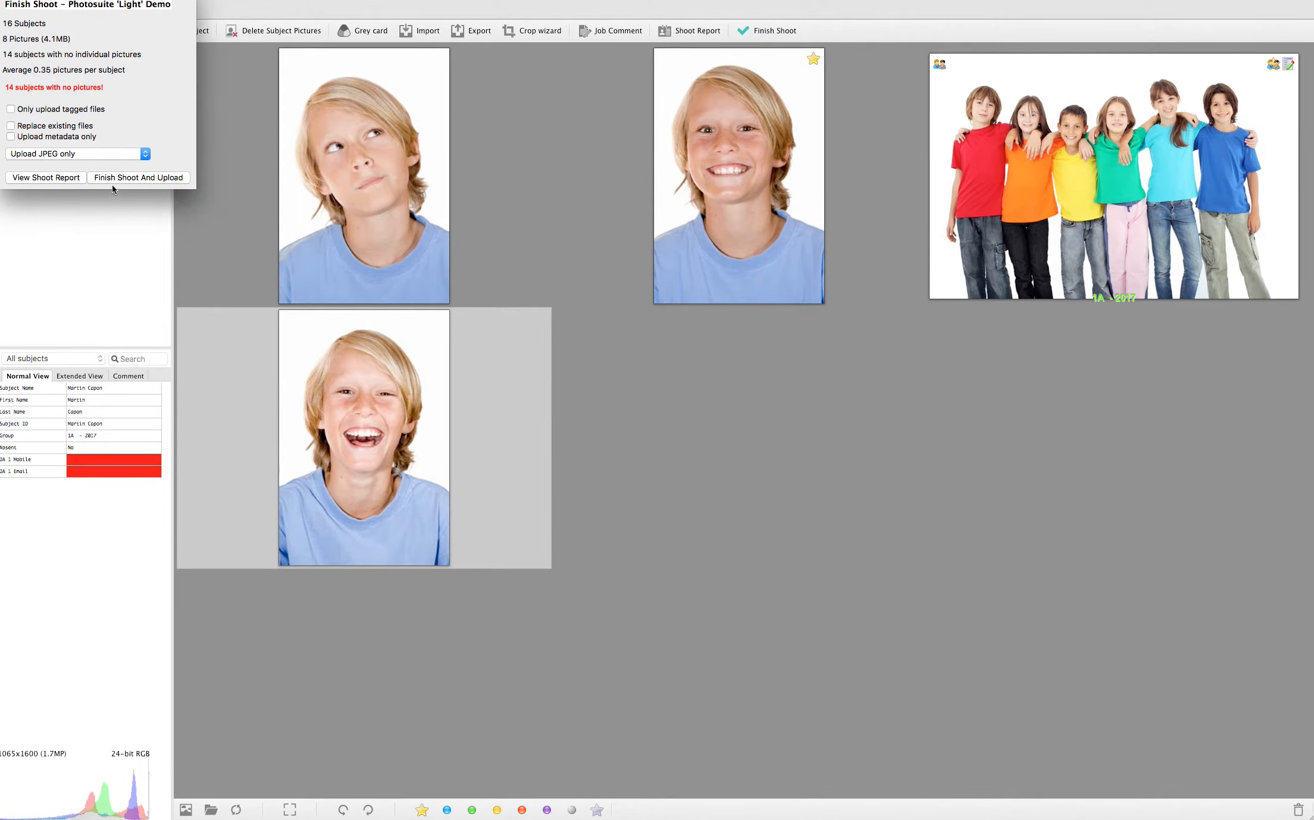
click(122, 177)
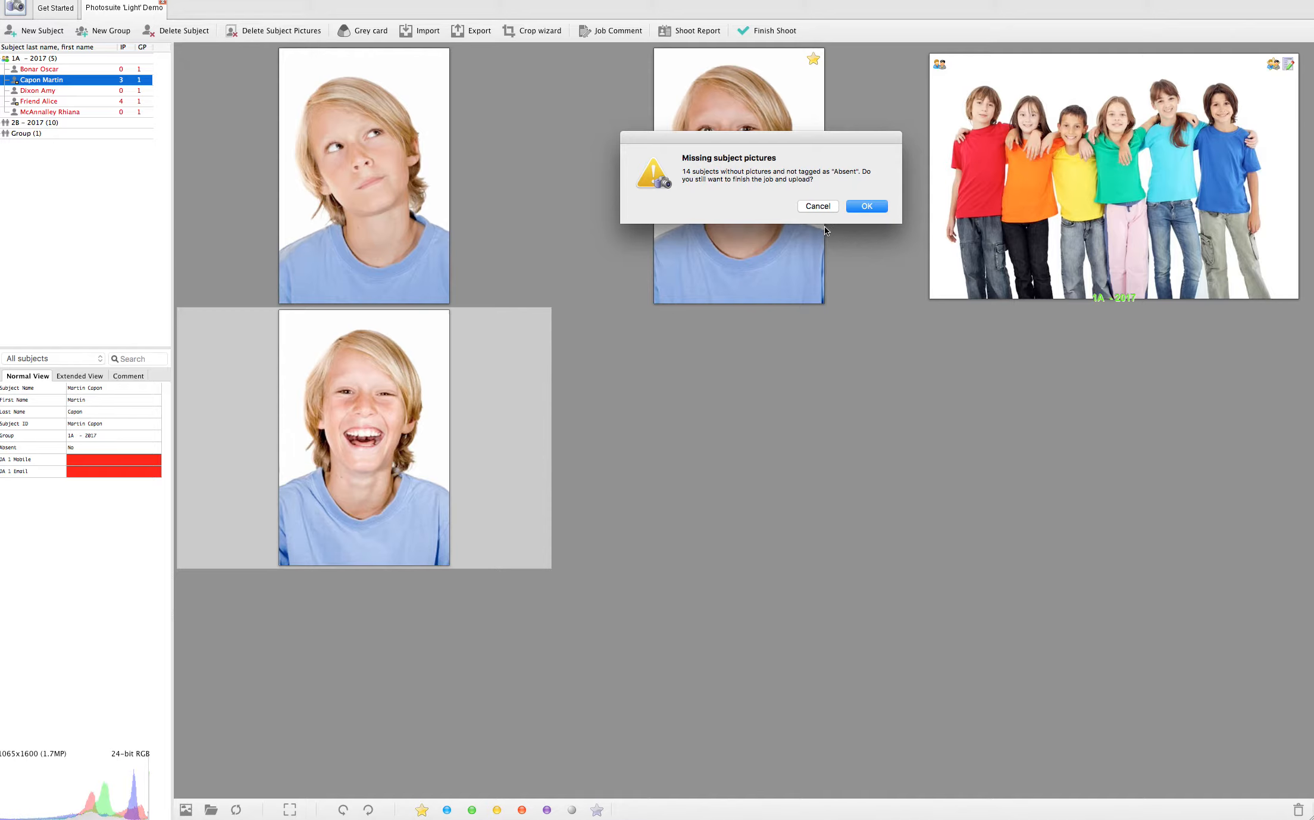
click(871, 207)
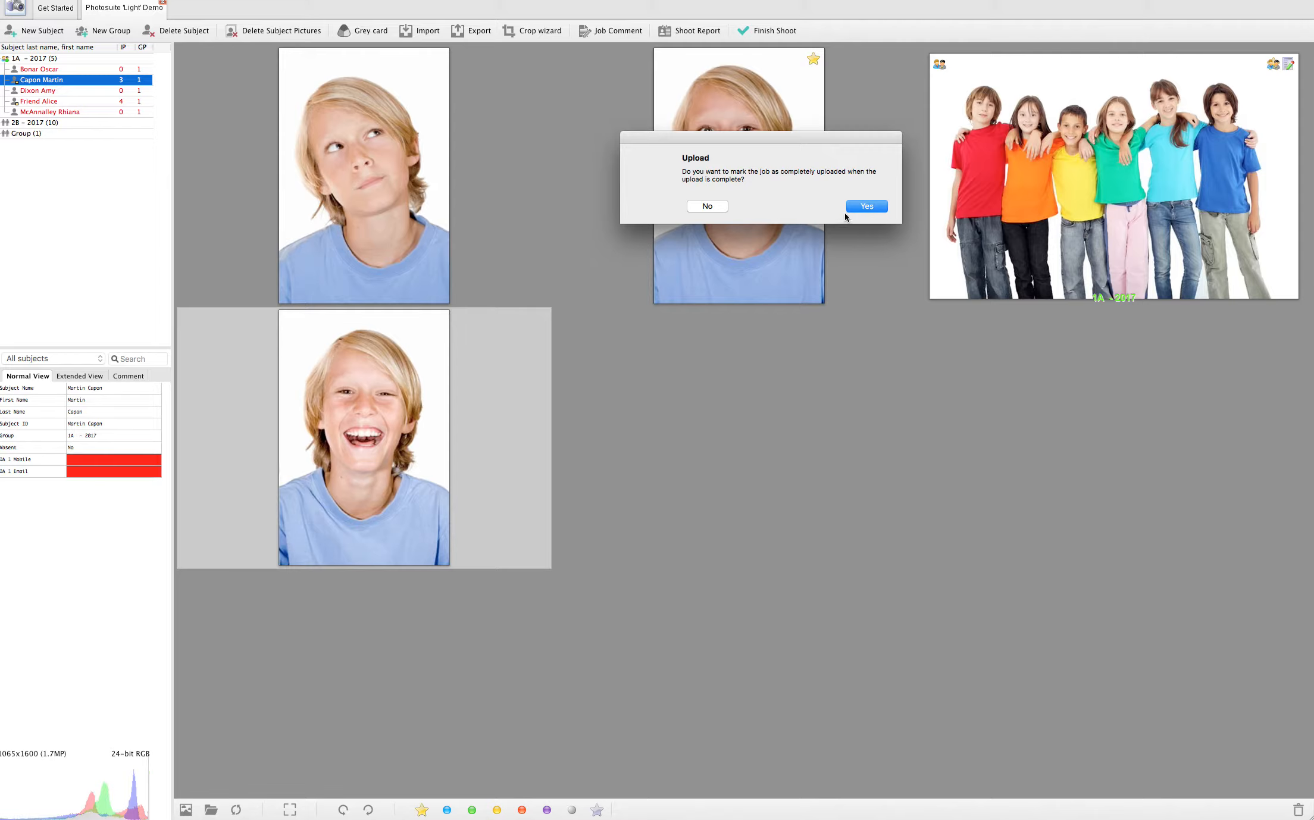
click(868, 207)
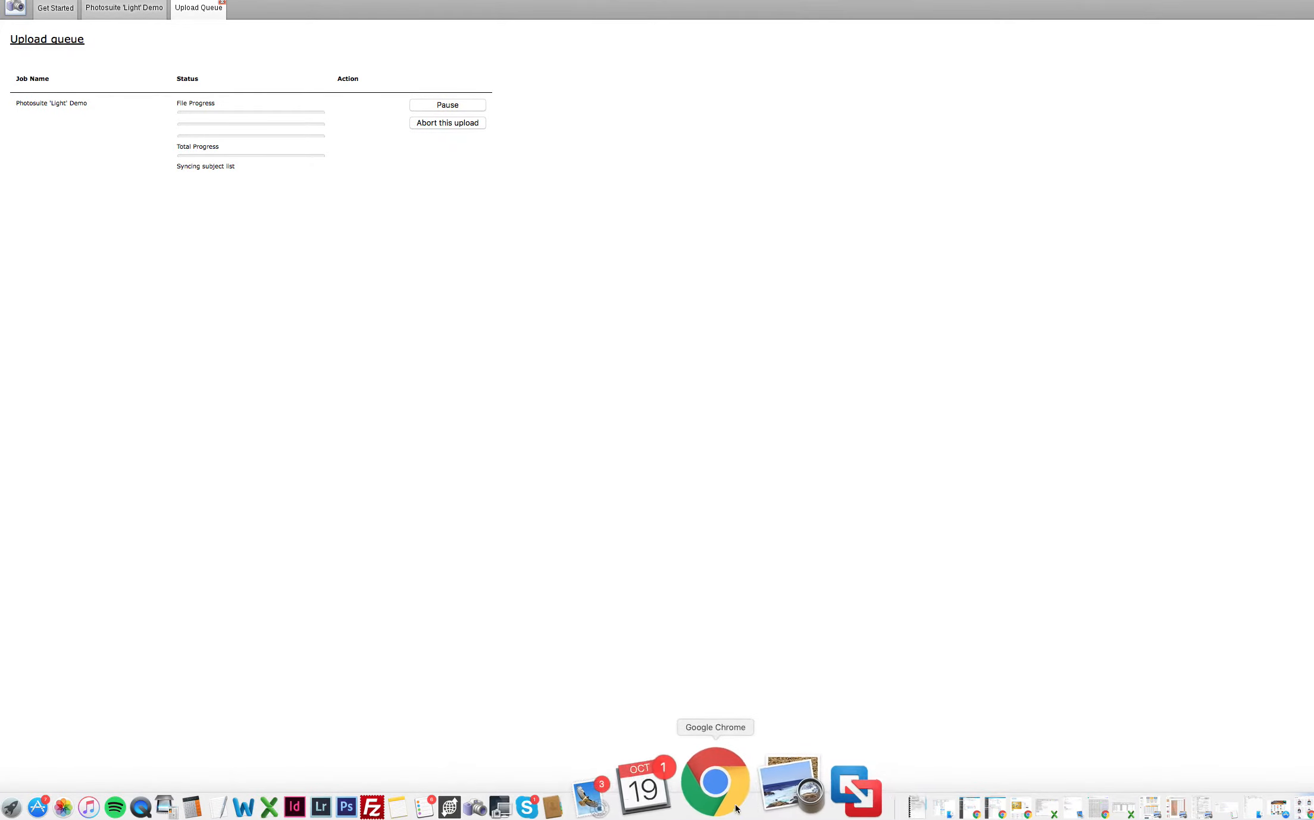
Switch to Google Chrome and examine the webshop's digital download offer and the contents and prices of Pick & Mix Packs 1 to 3.
click(730, 800)
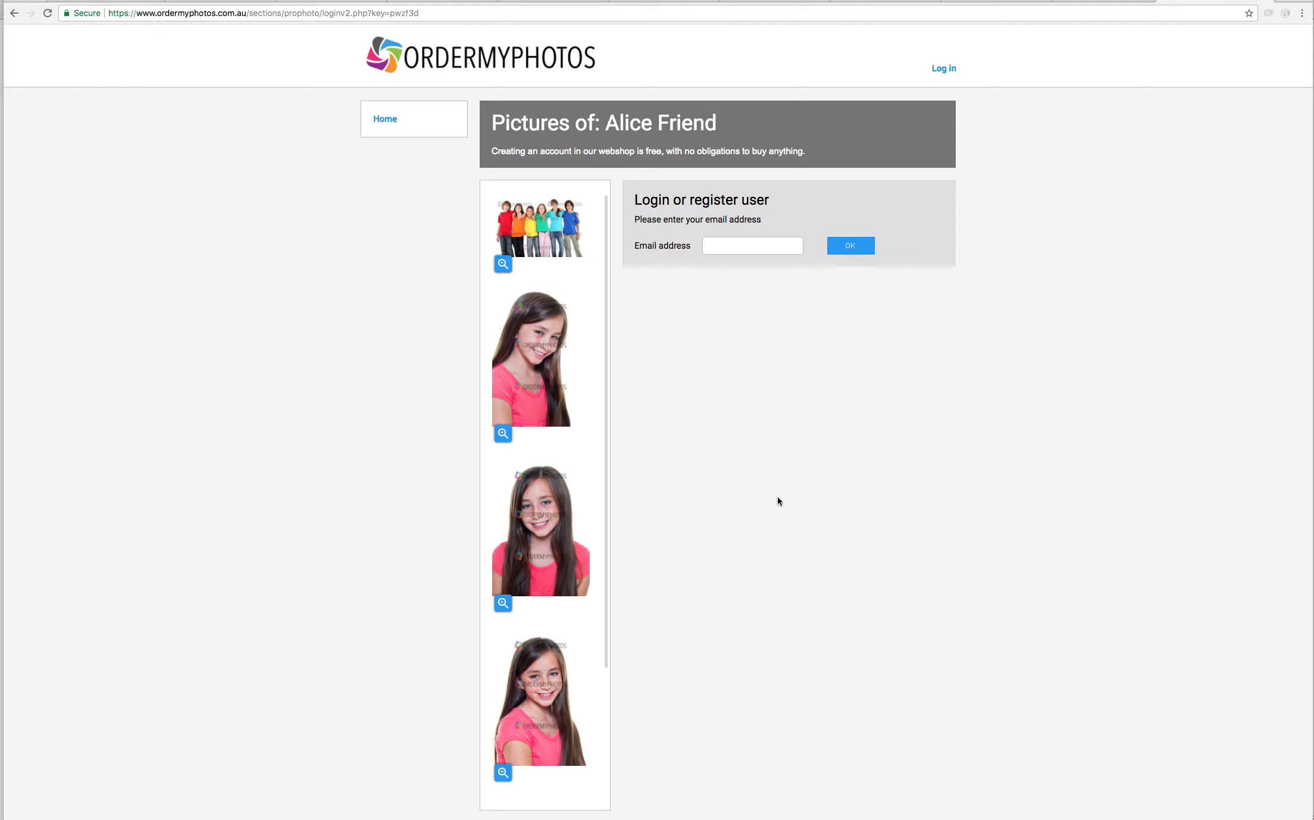
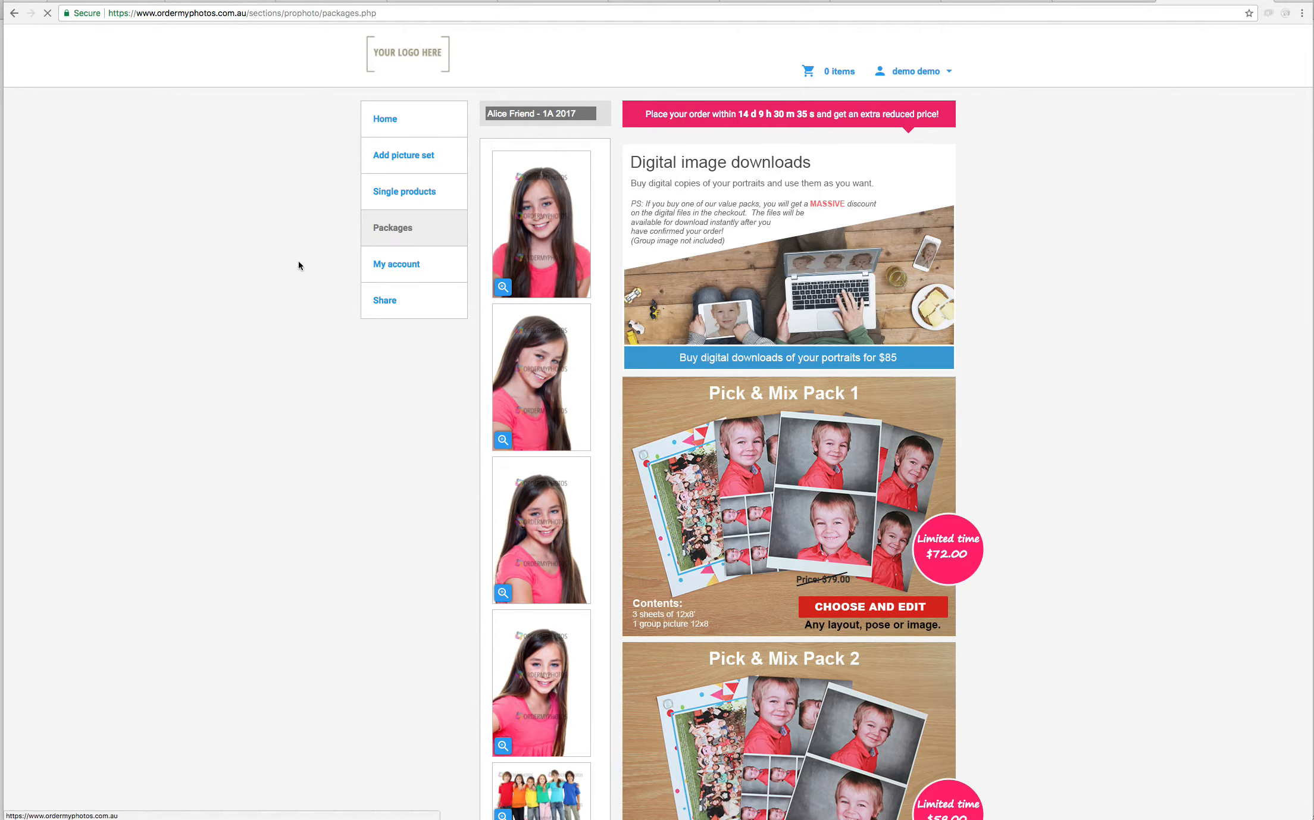
scroll(291, 388, down, 2)
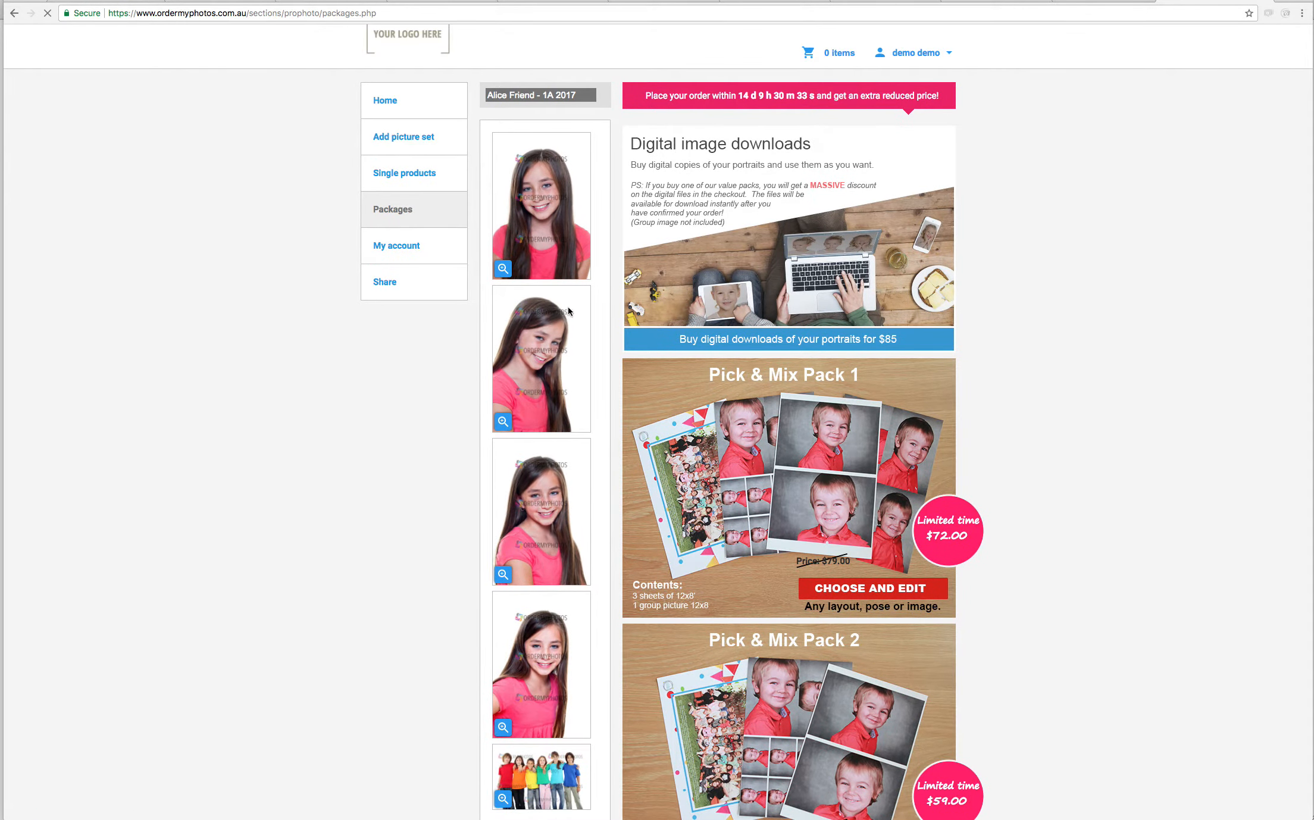
scroll(569, 308, down, 3)
scroll(567, 309, up, 4)
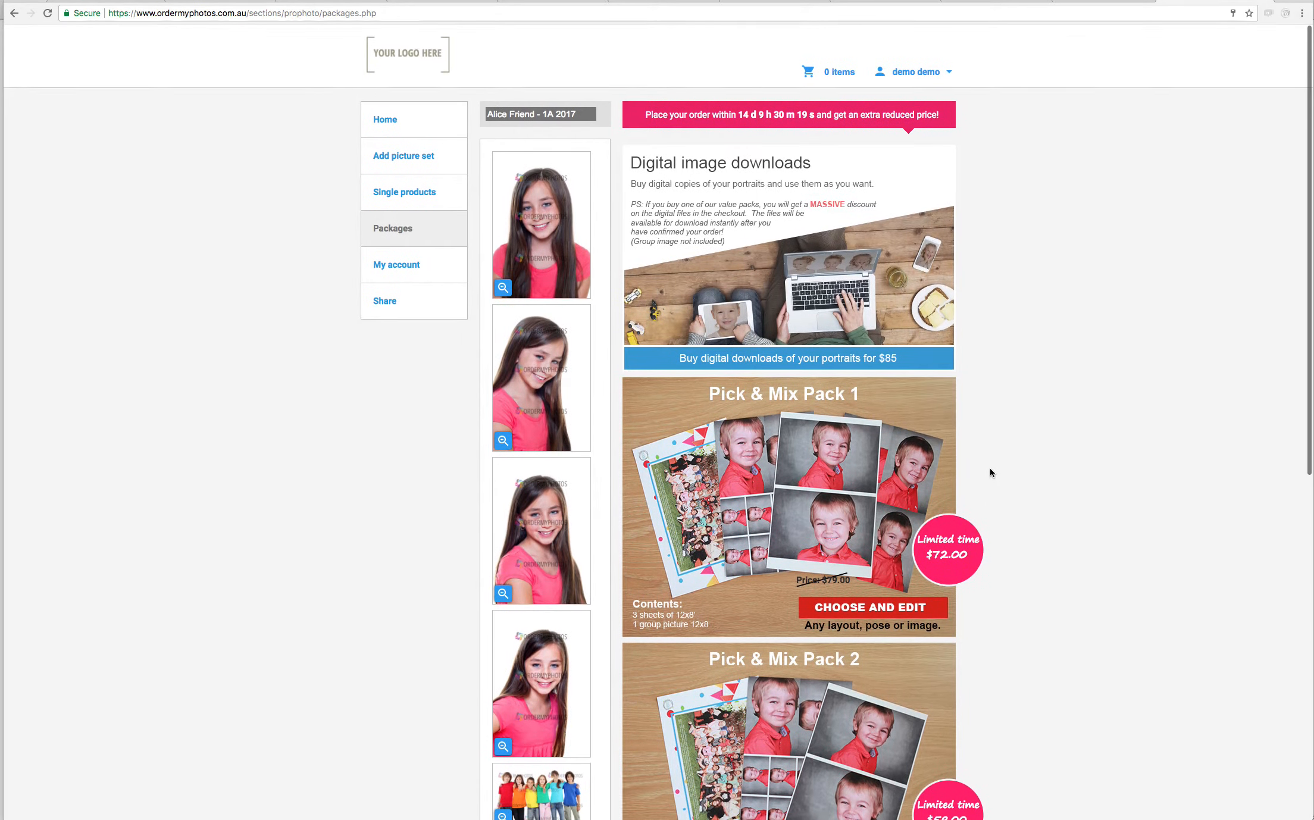
scroll(808, 515, down, 3)
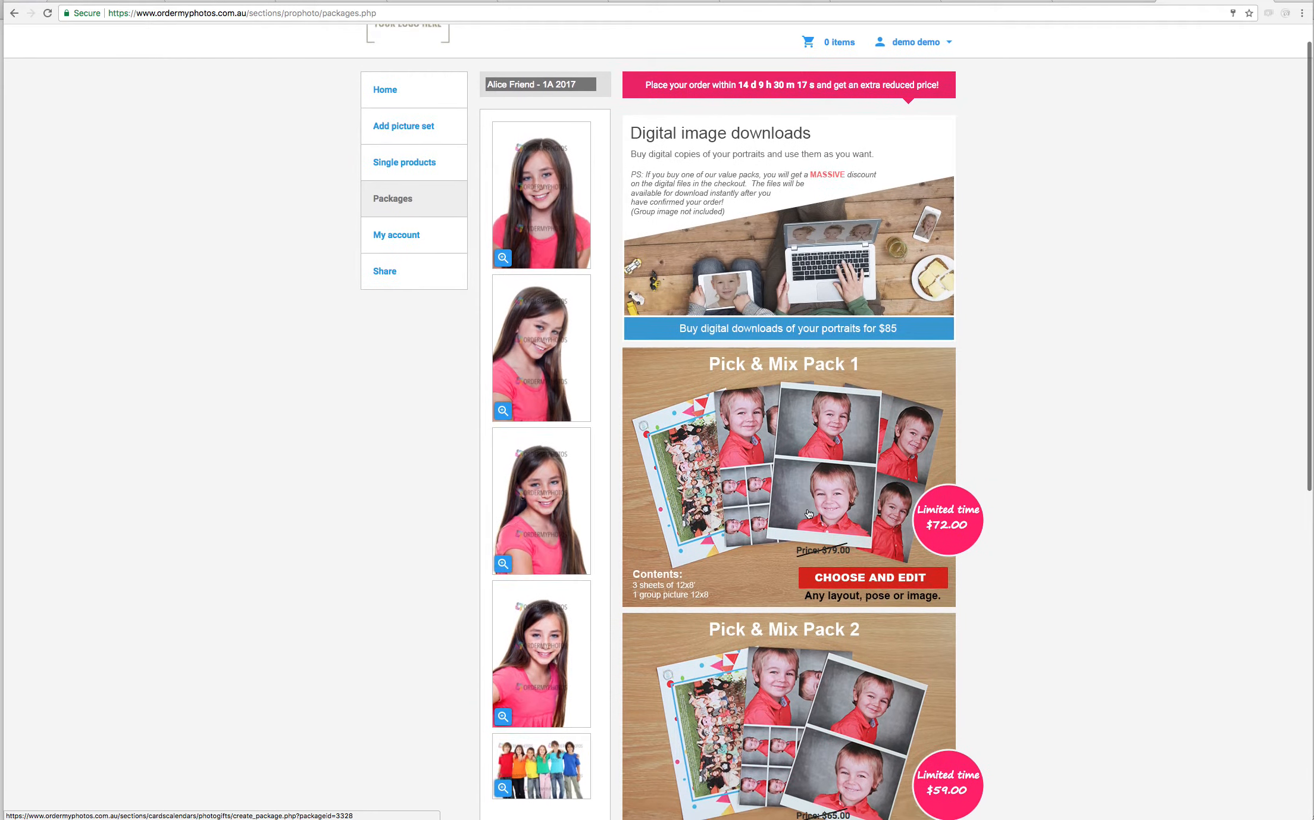
scroll(808, 514, down, 5)
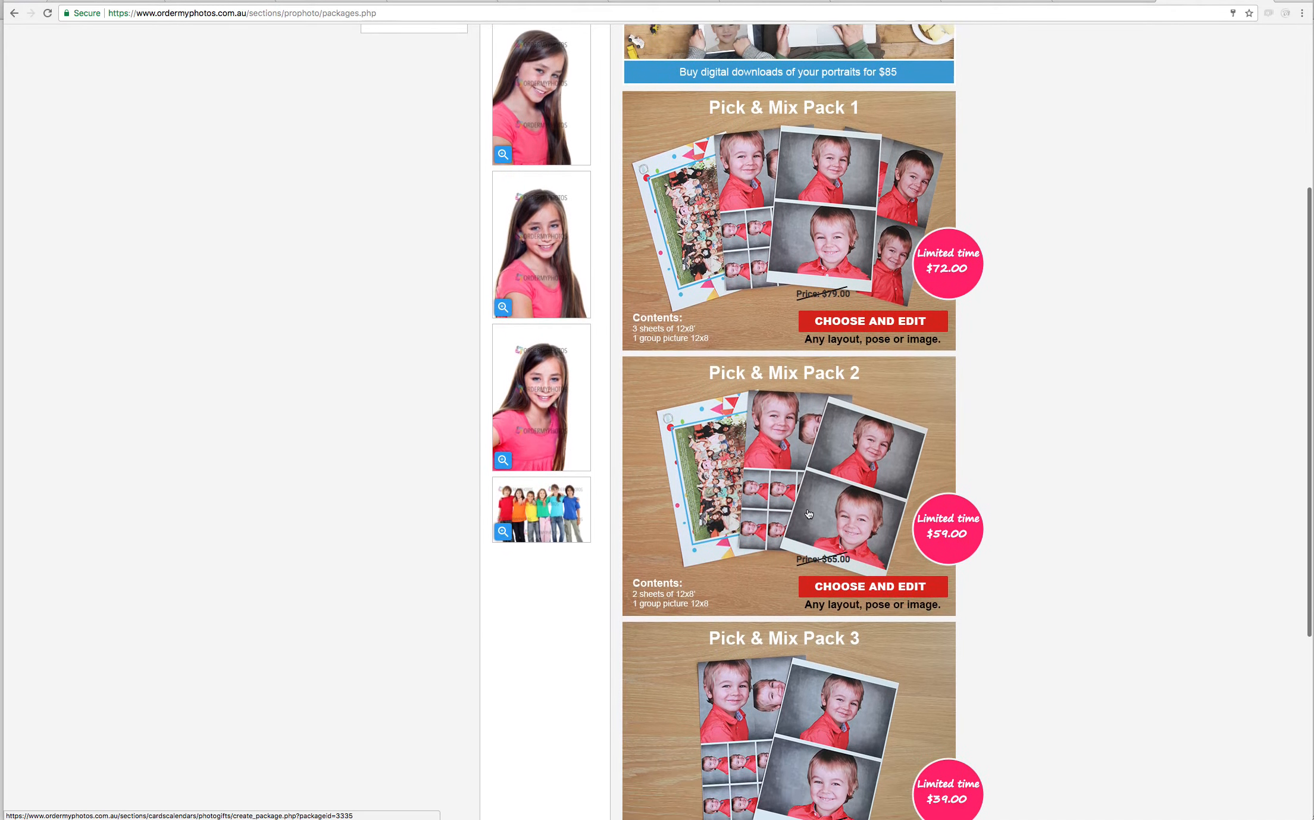
scroll(809, 514, down, 1)
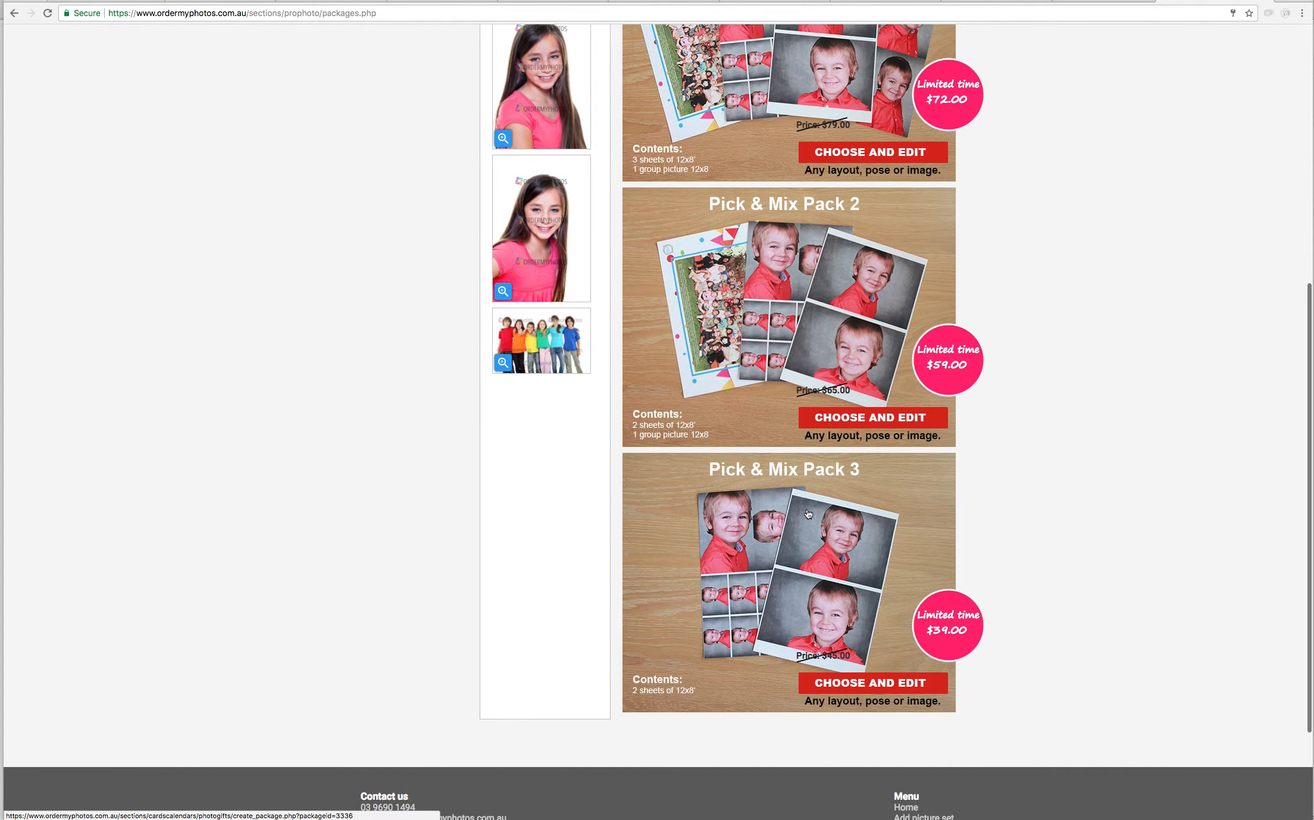
scroll(808, 515, up, 6)
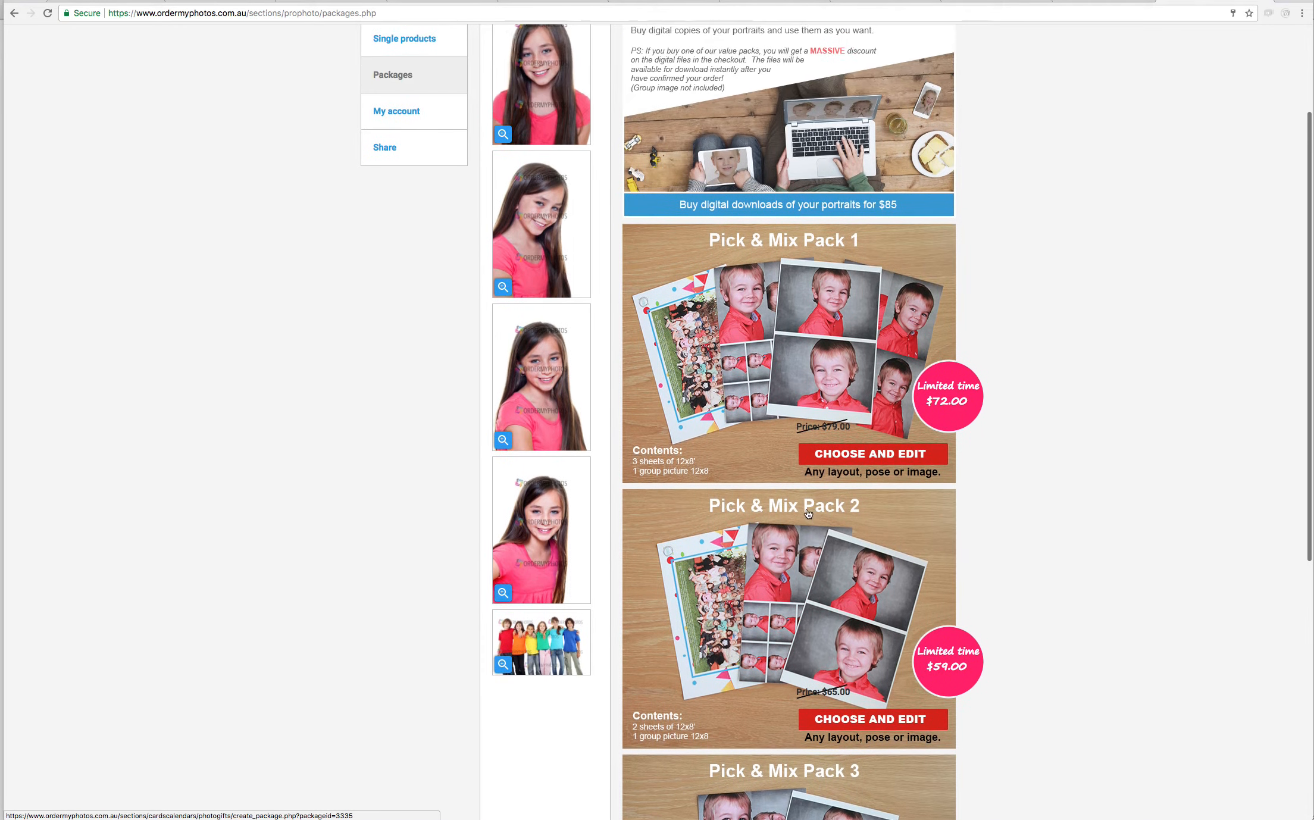
scroll(808, 515, up, 1)
scroll(808, 514, up, 2)
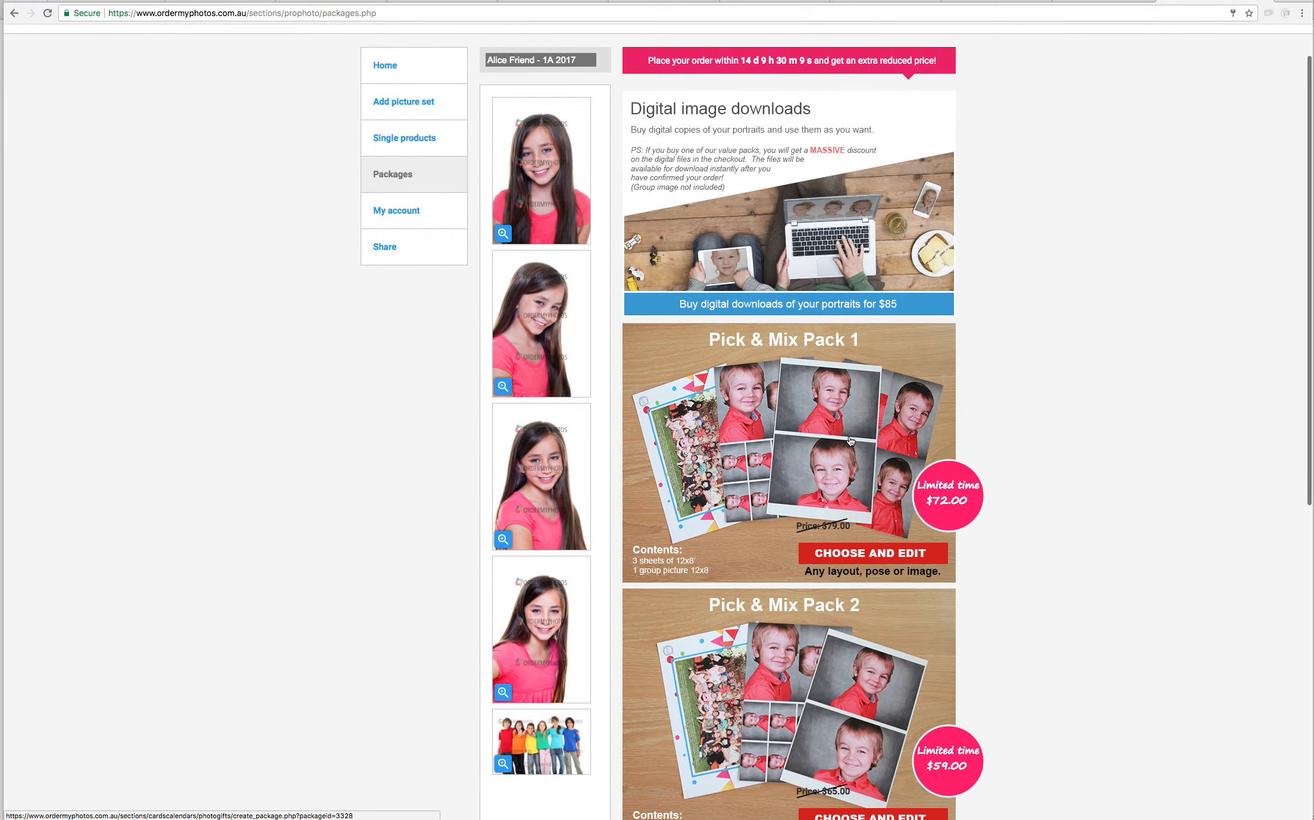
scroll(817, 509, down, 3)
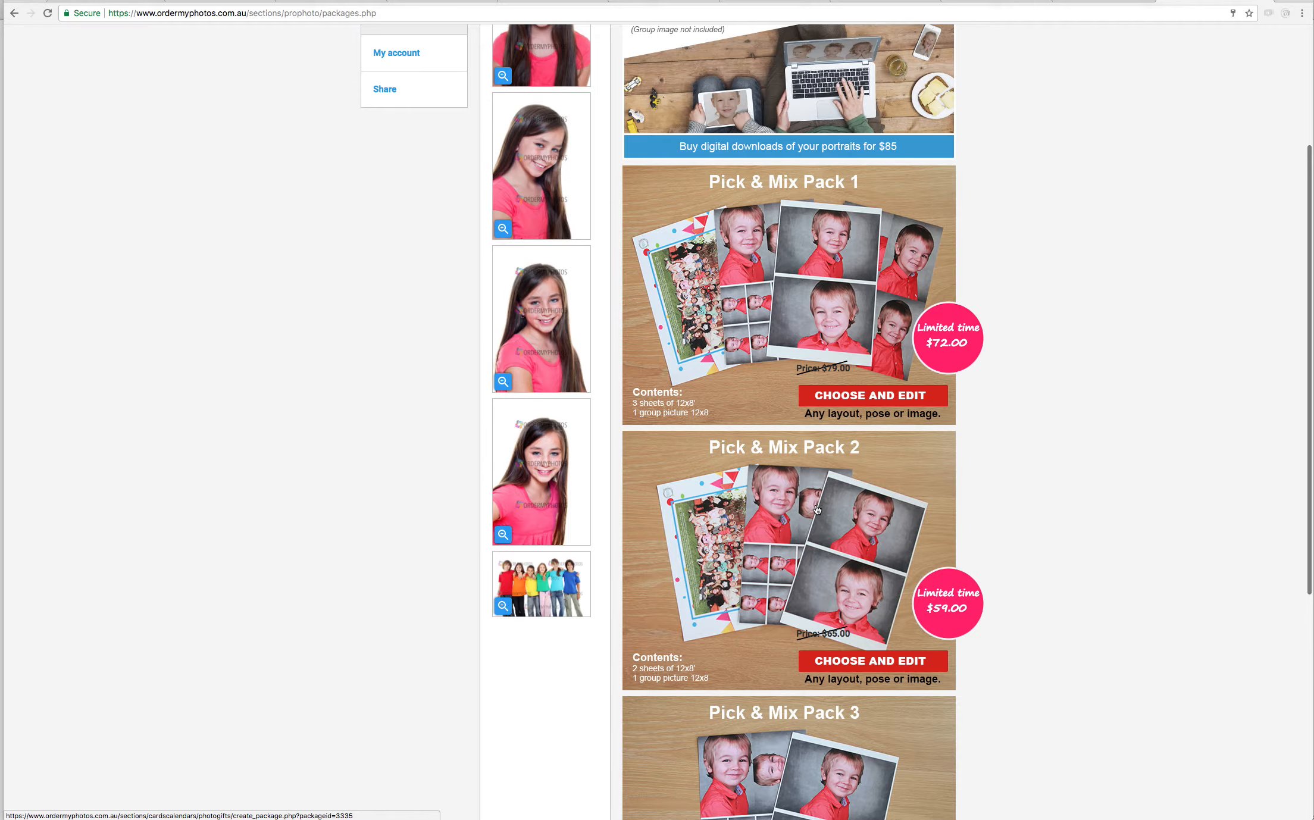
scroll(817, 509, down, 3)
scroll(816, 509, up, 4)
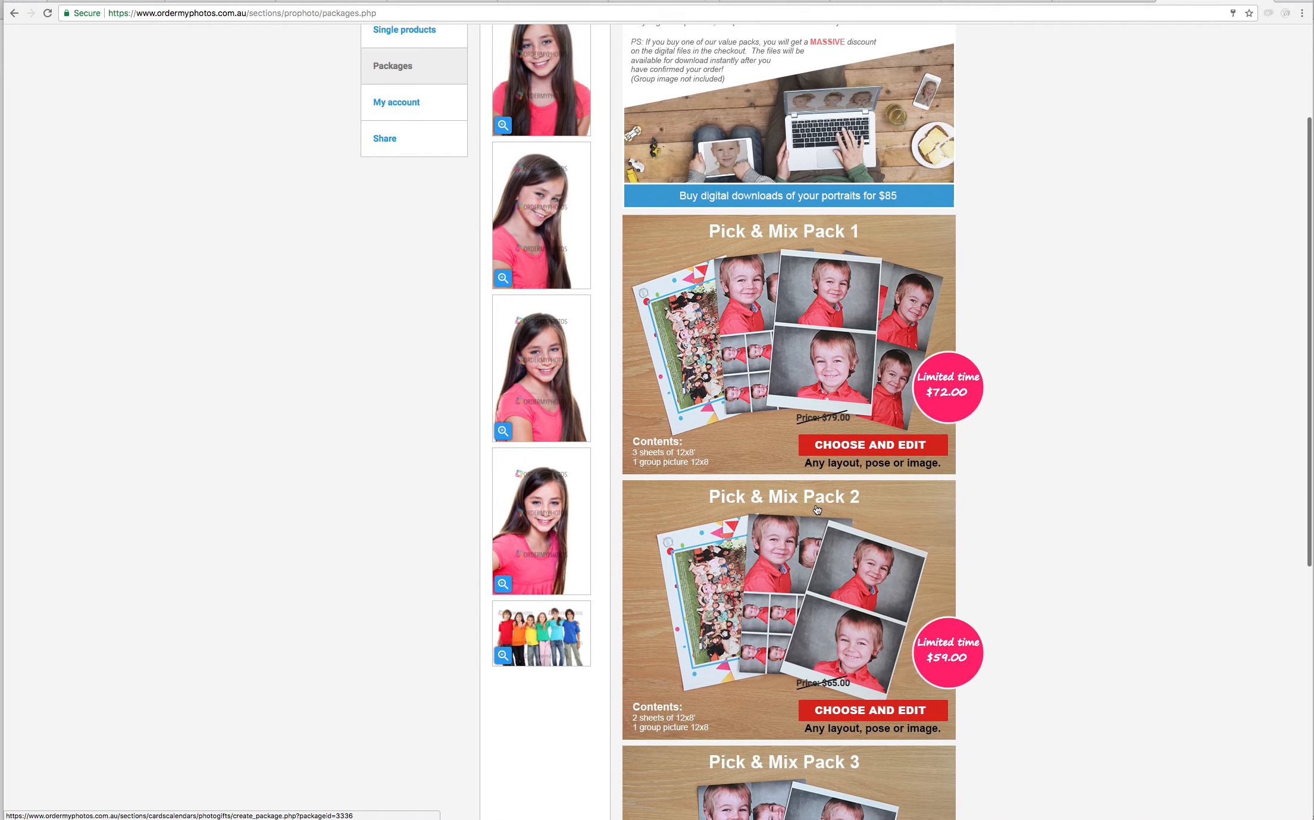
scroll(817, 509, up, 3)
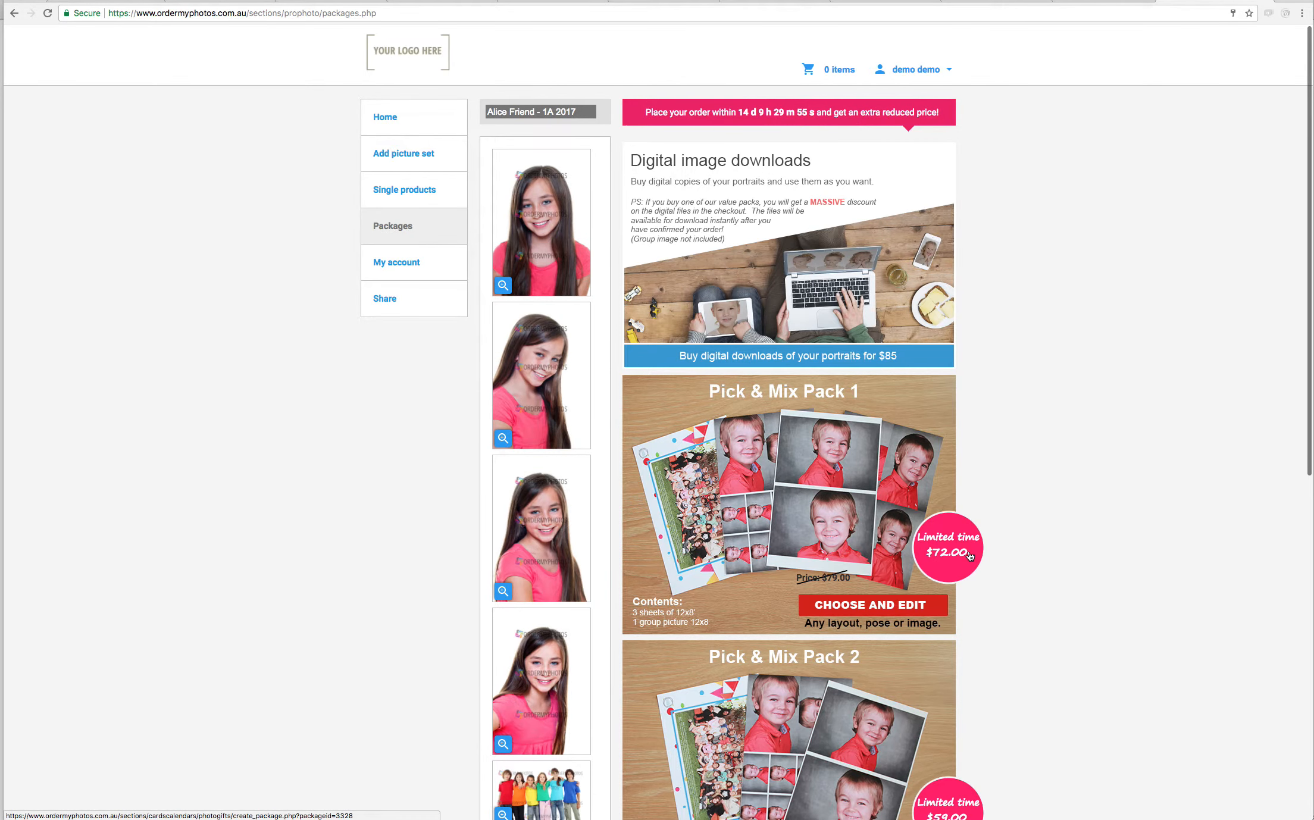
scroll(883, 515, down, 3)
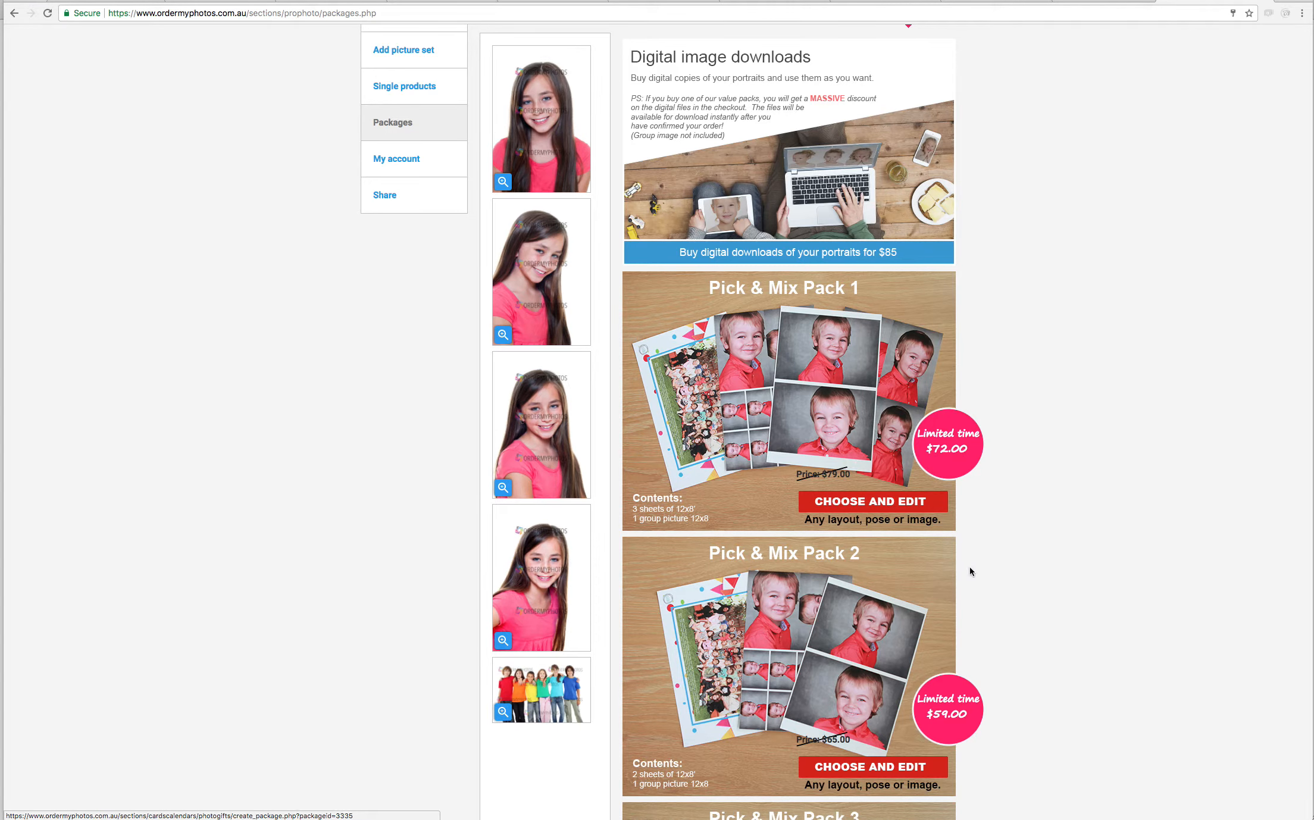
scroll(969, 567, down, 2)
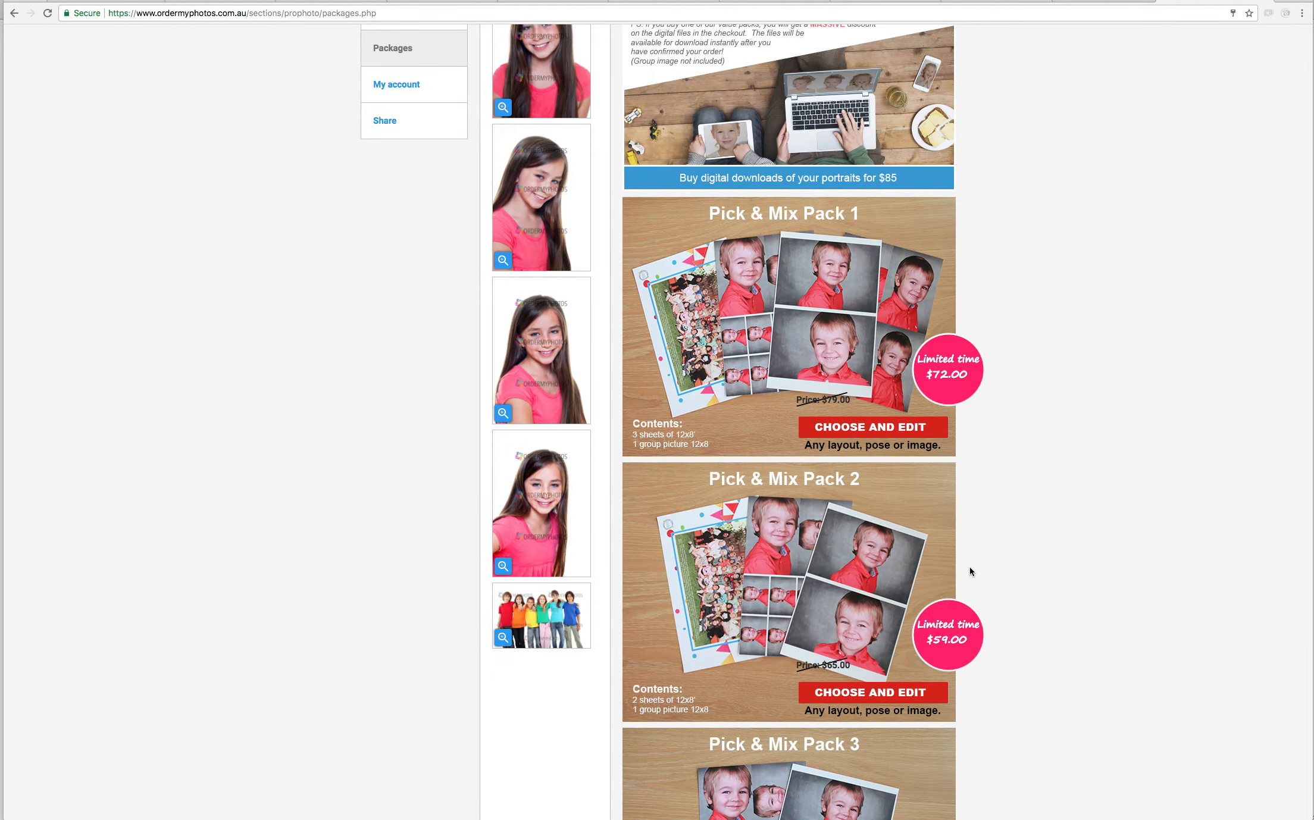
scroll(971, 570, down, 1)
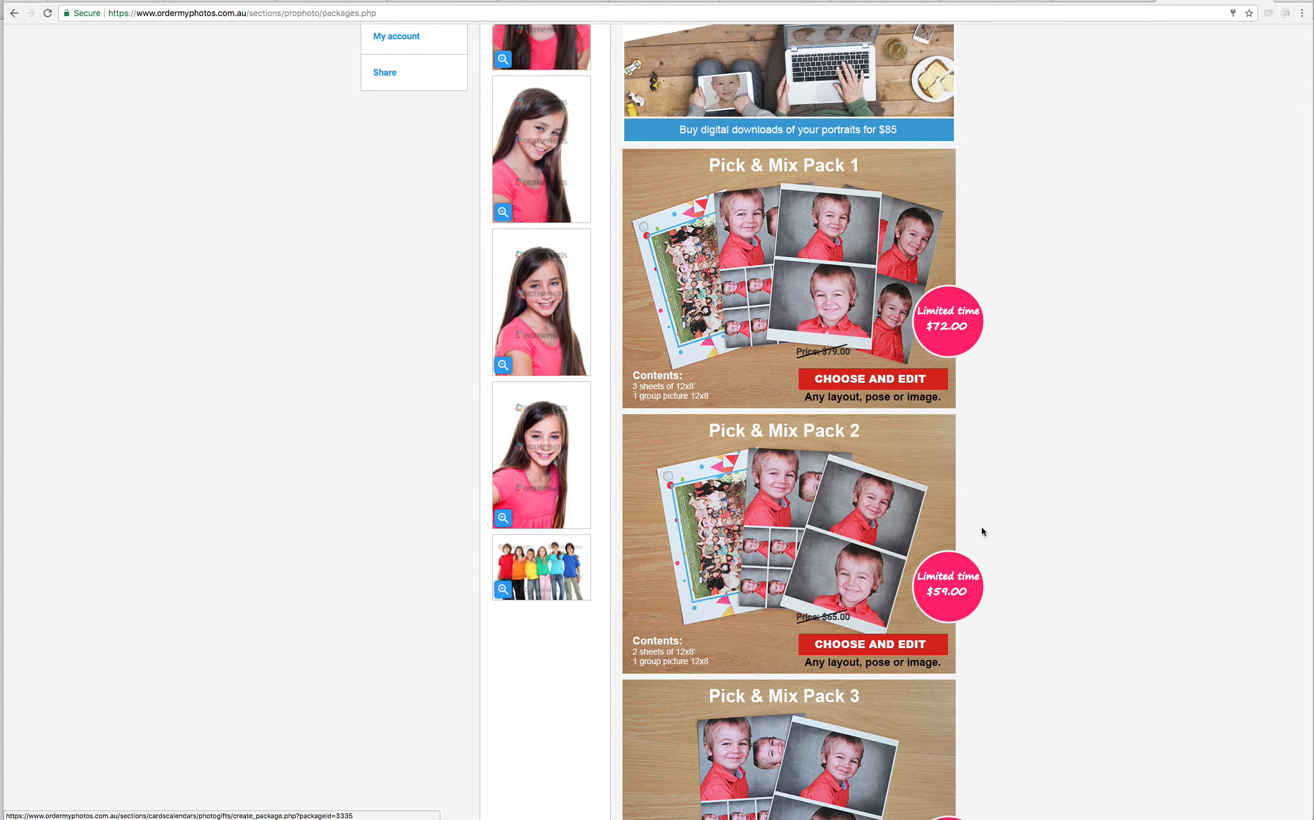
Open Pick & Mix Pack 1 for editing and view its sheets 4, 1 and 2.
click(792, 299)
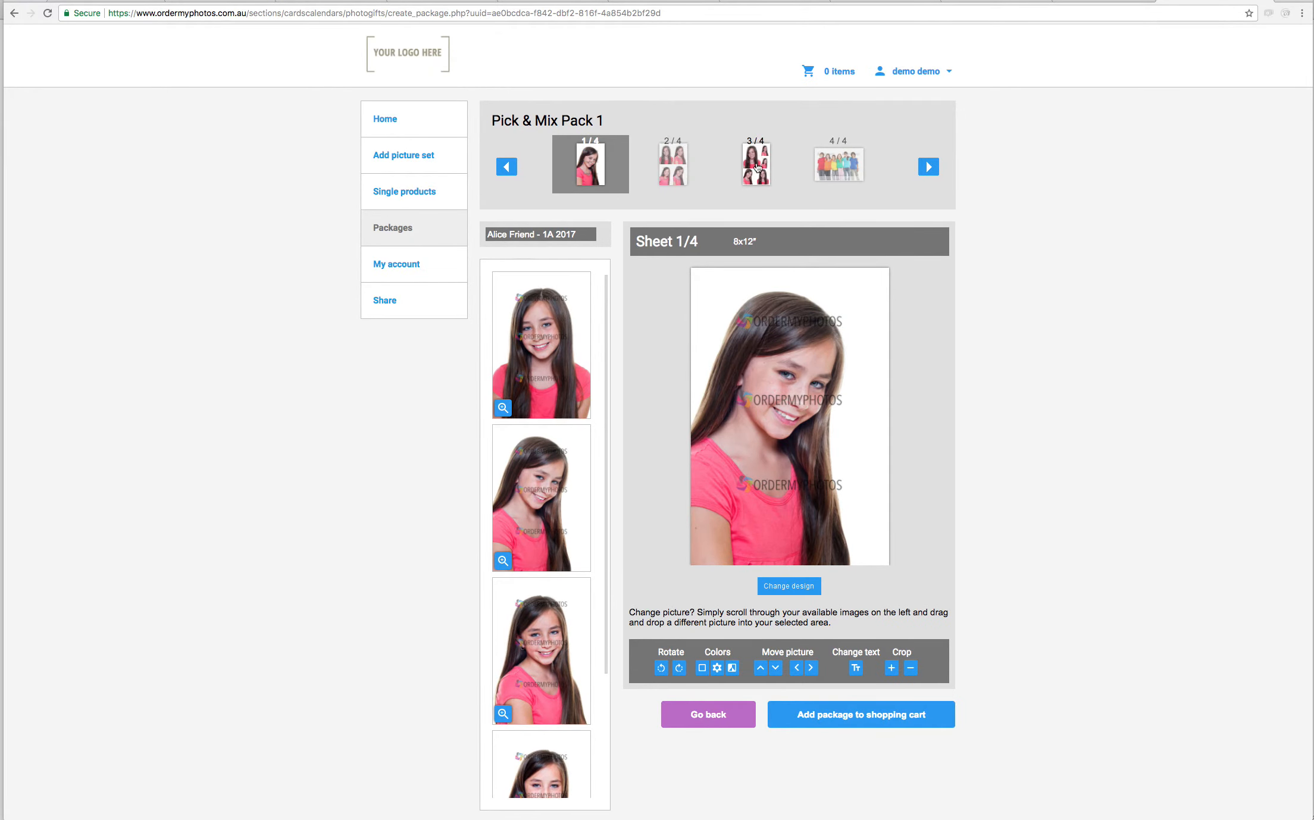
click(849, 174)
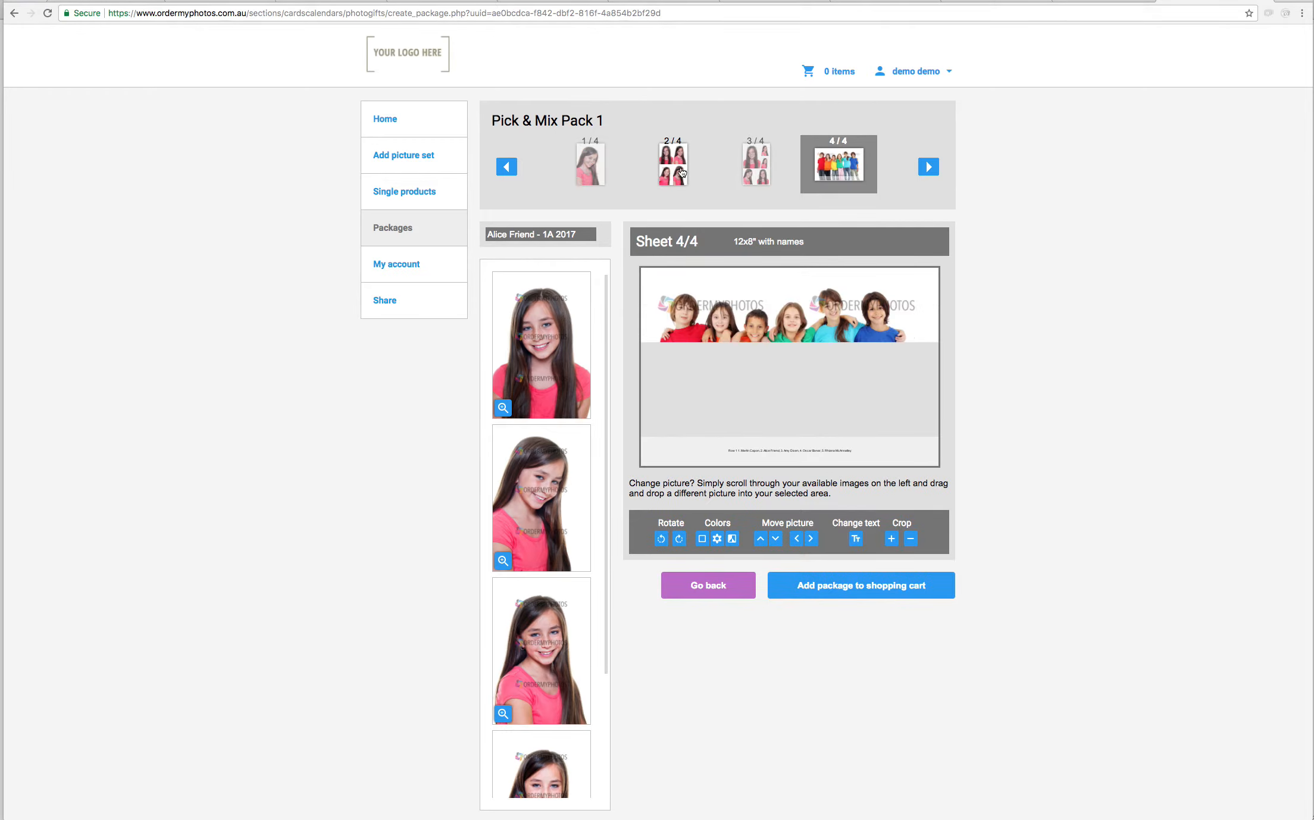
click(606, 172)
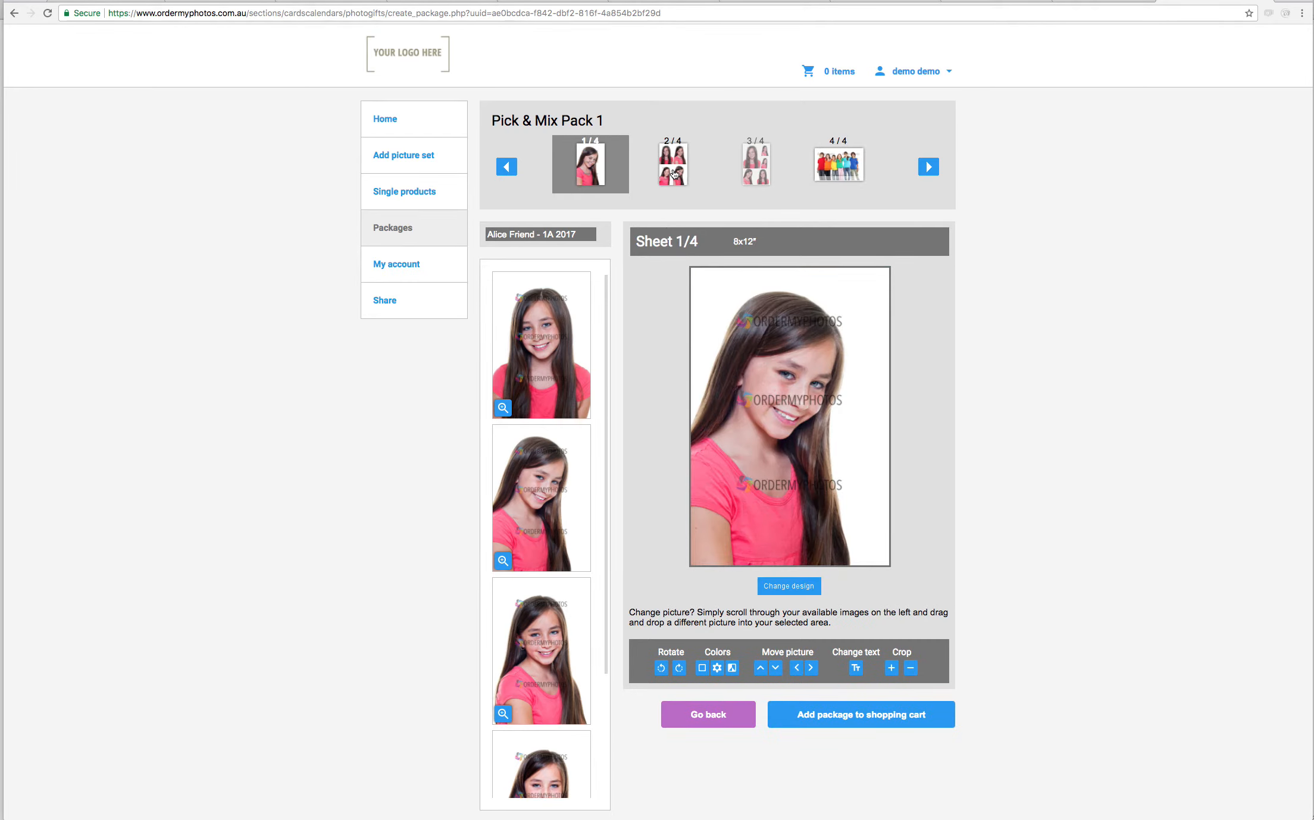
click(684, 173)
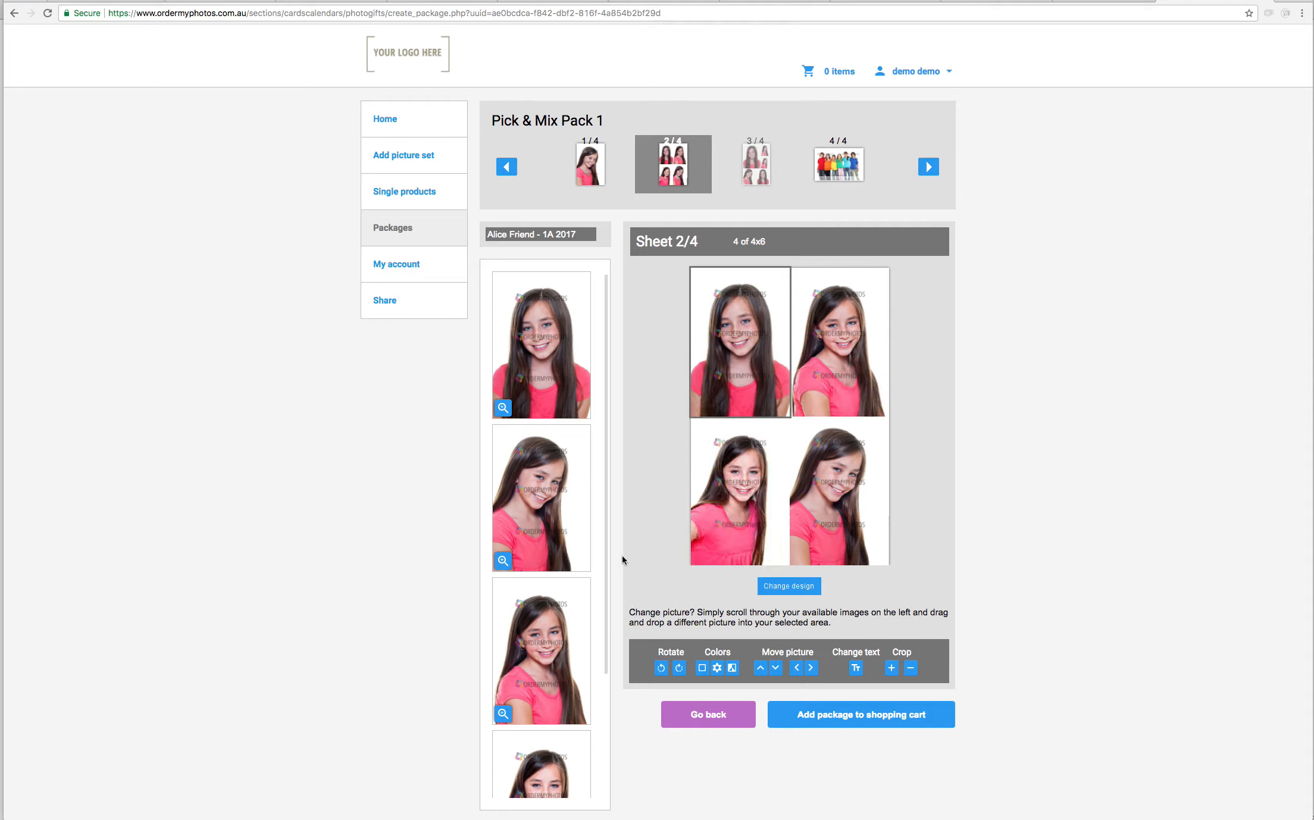
Replace sheet 2's upper-left picture with the head-tilted portrait and turn it black and white.
drag(525, 504, 723, 349)
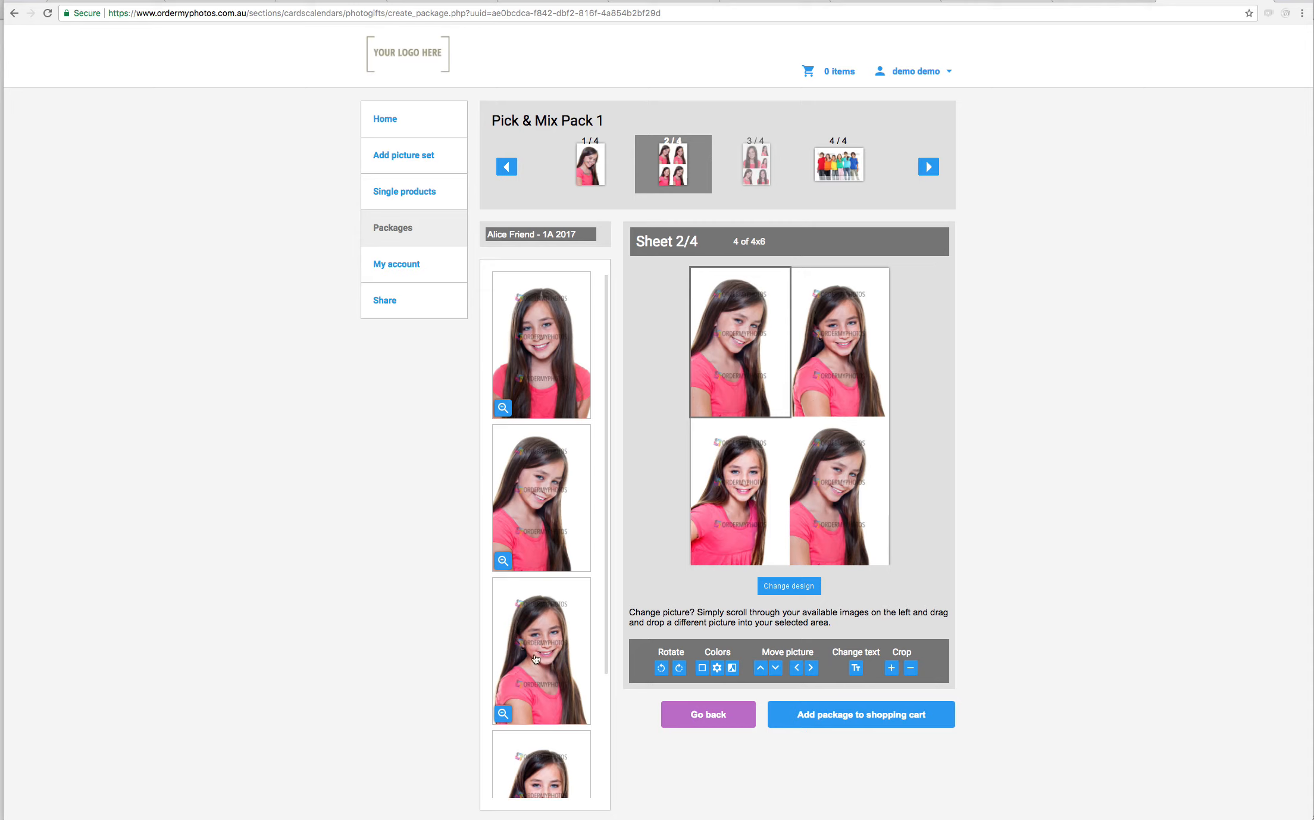
click(733, 670)
Crop sheet 2's upper-right portrait one level tighter and adjust its position within the frame.
click(839, 315)
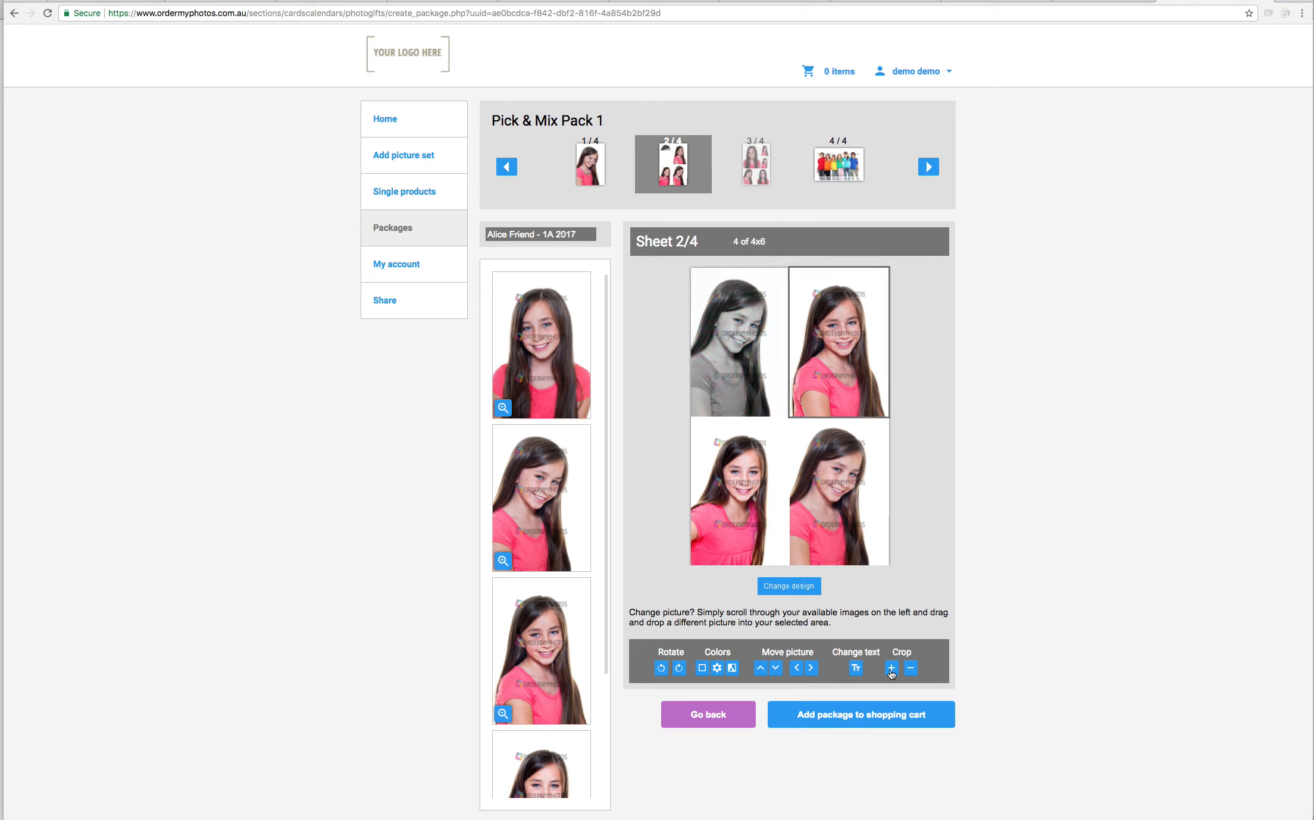
click(891, 669)
drag(836, 373, 830, 368)
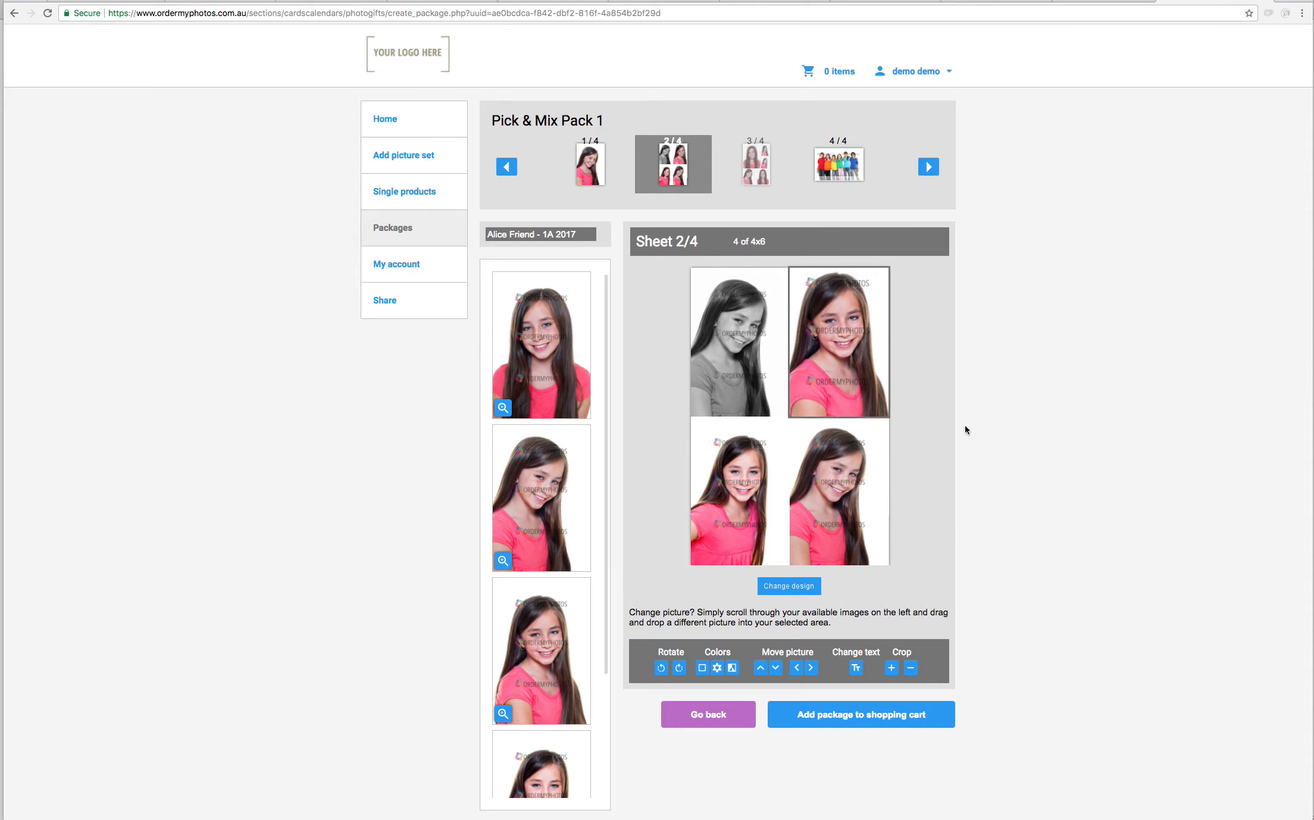
Change sheet 3's design to the 2 of 8x6 template and place the head-tilted portrait in its left frame.
click(755, 165)
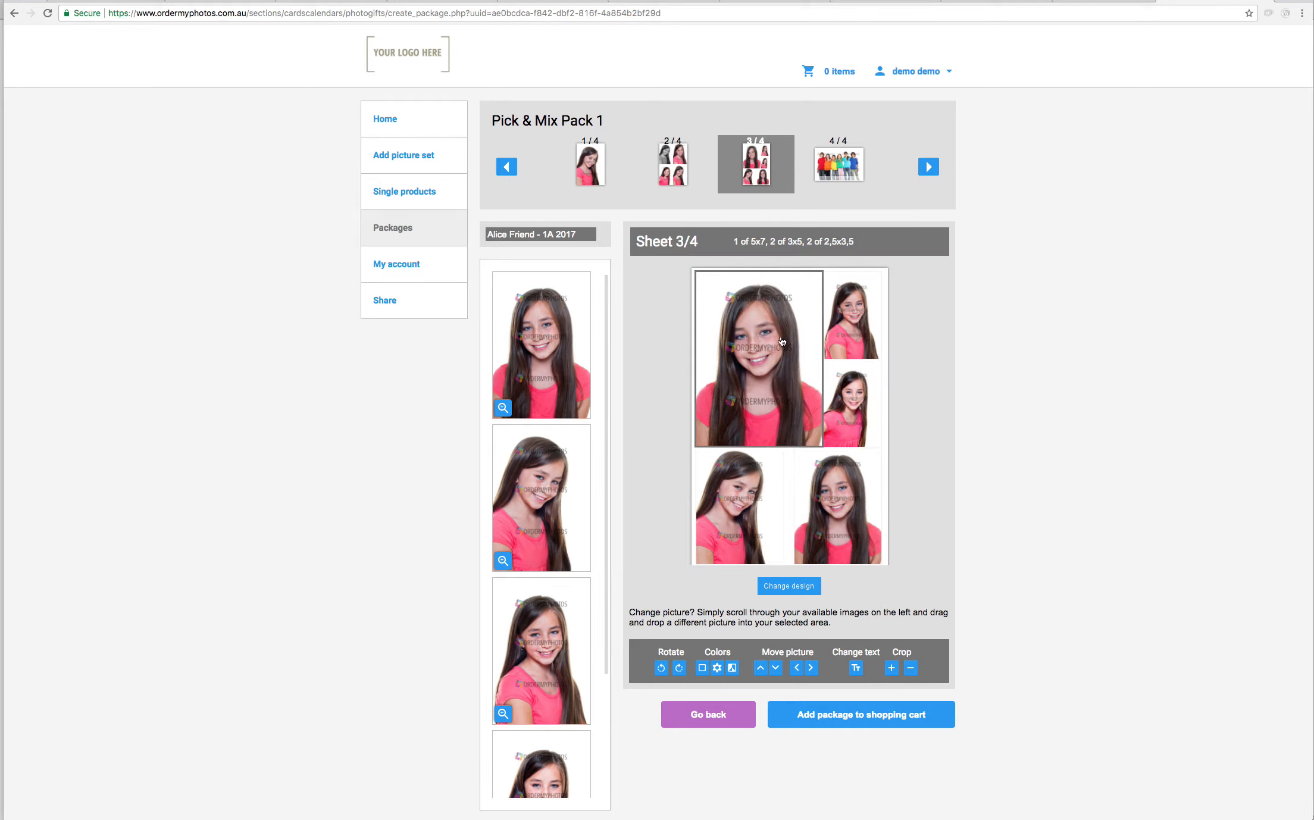
click(797, 591)
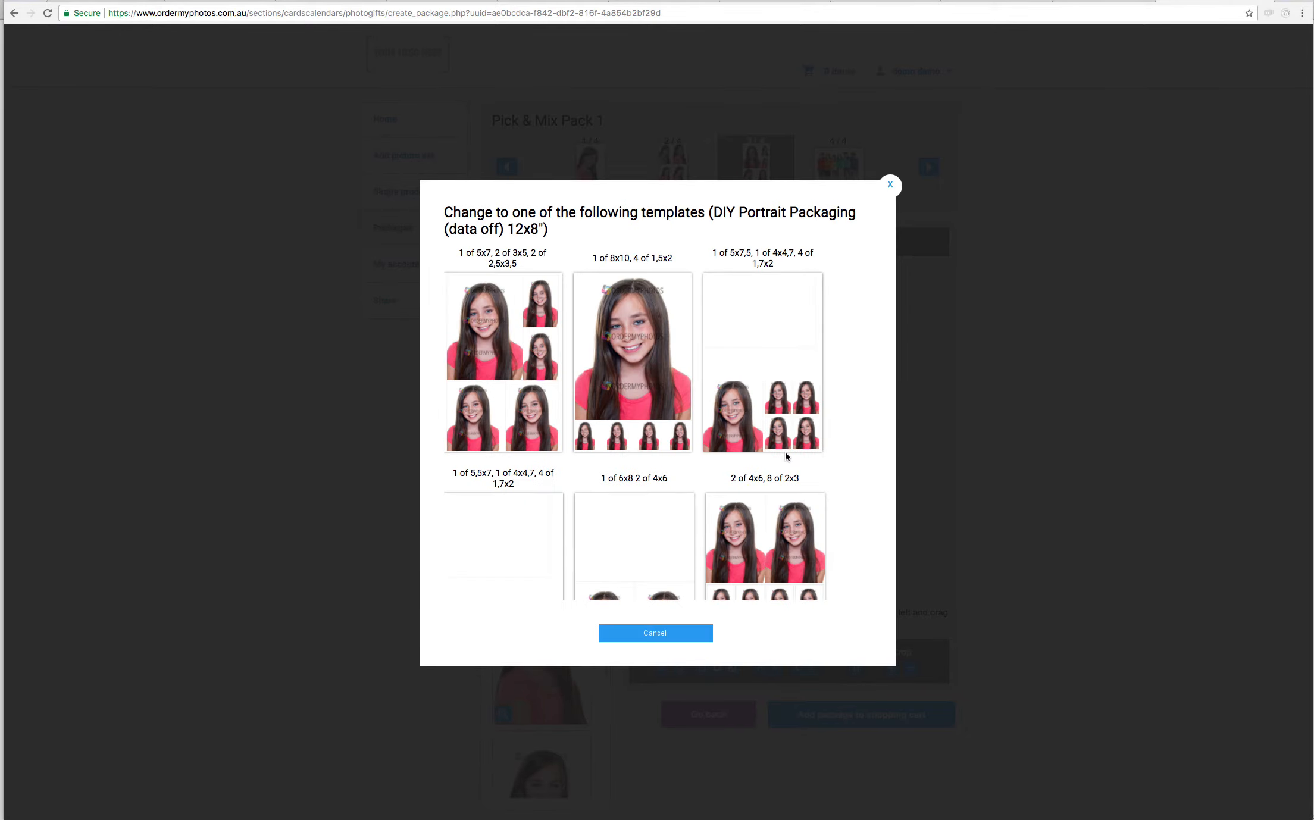
scroll(774, 474, down, 10)
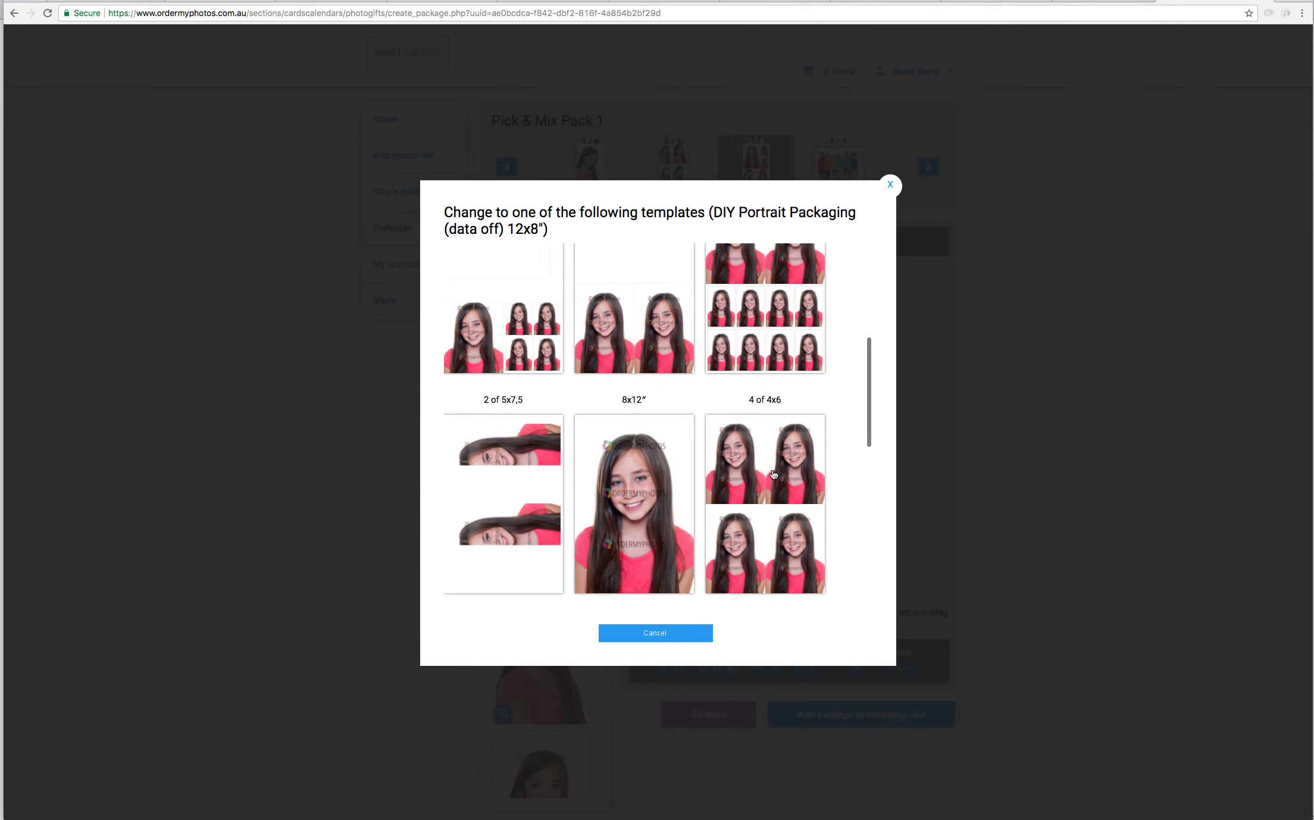
scroll(774, 475, down, 5)
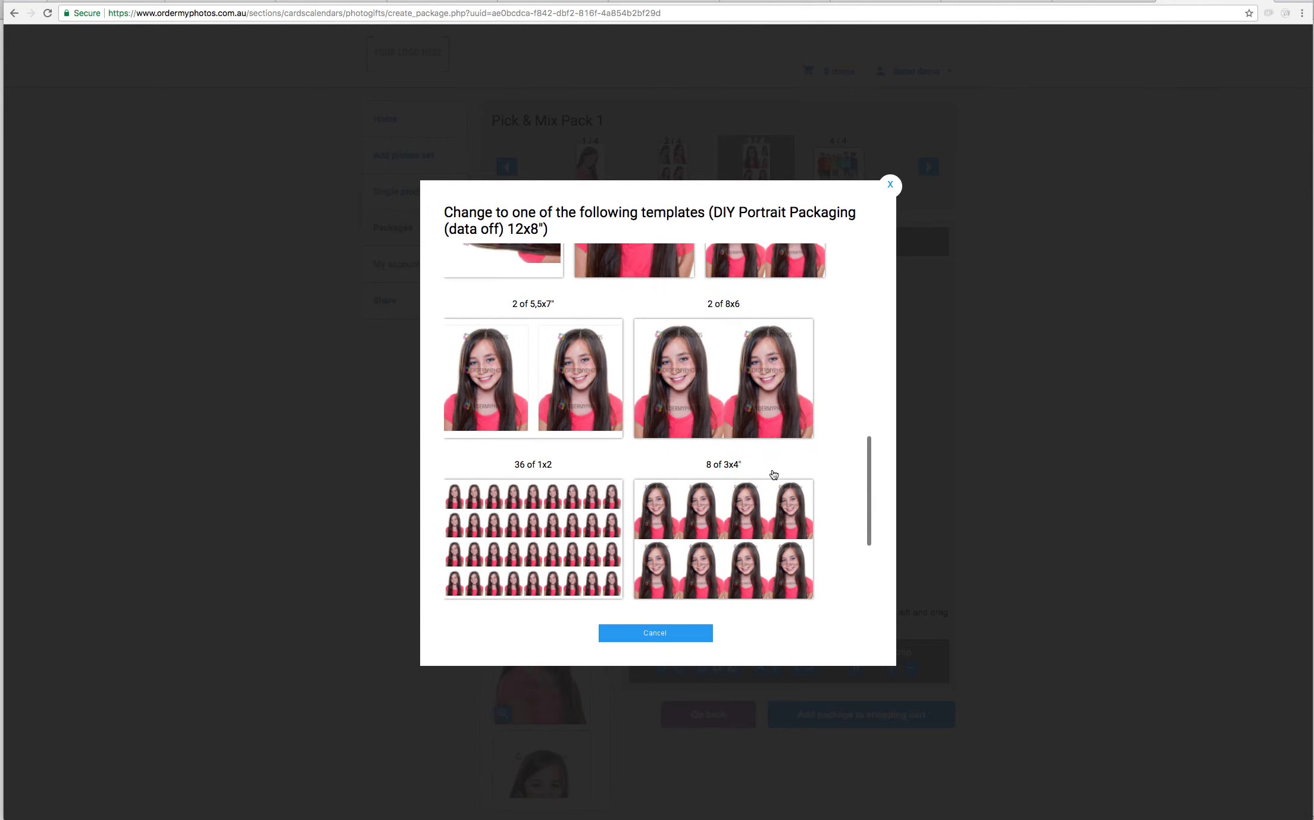
click(719, 402)
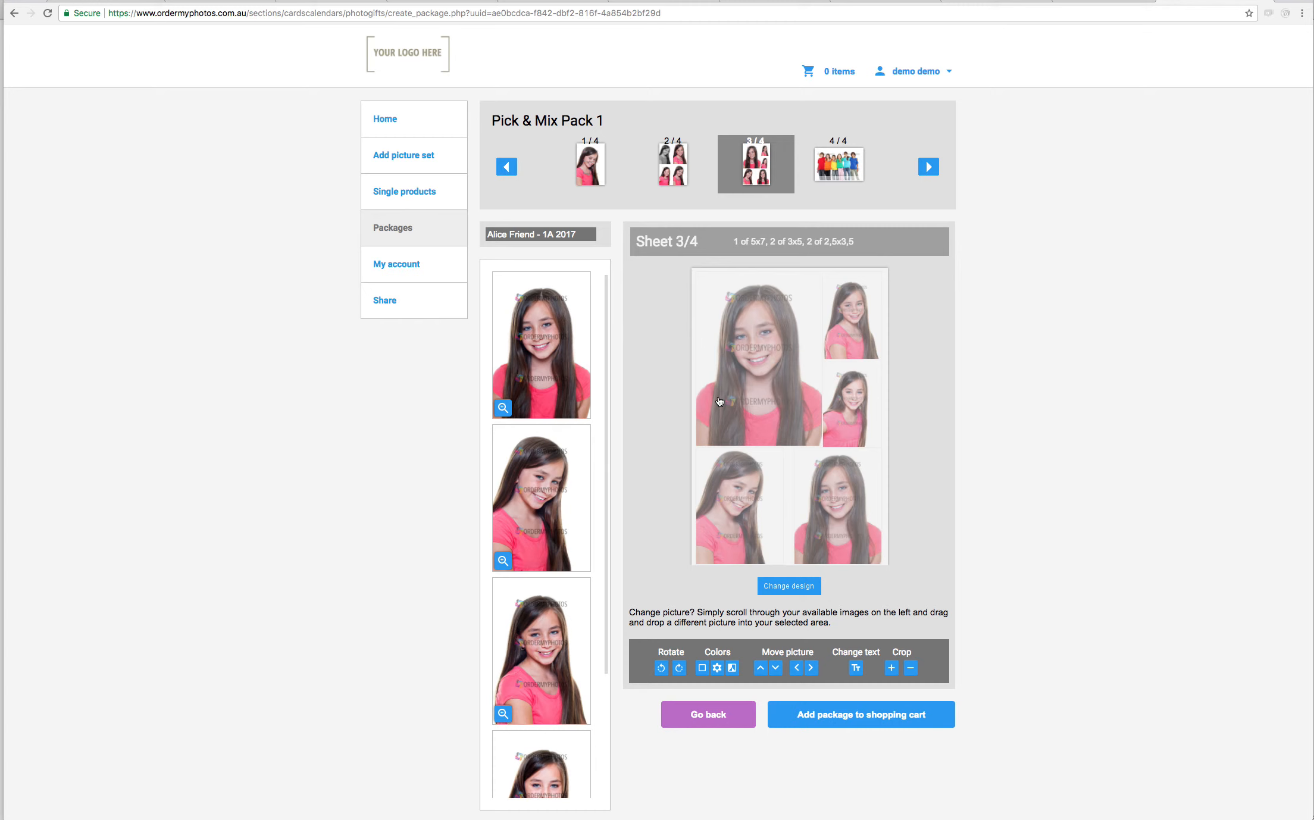
drag(541, 493, 694, 375)
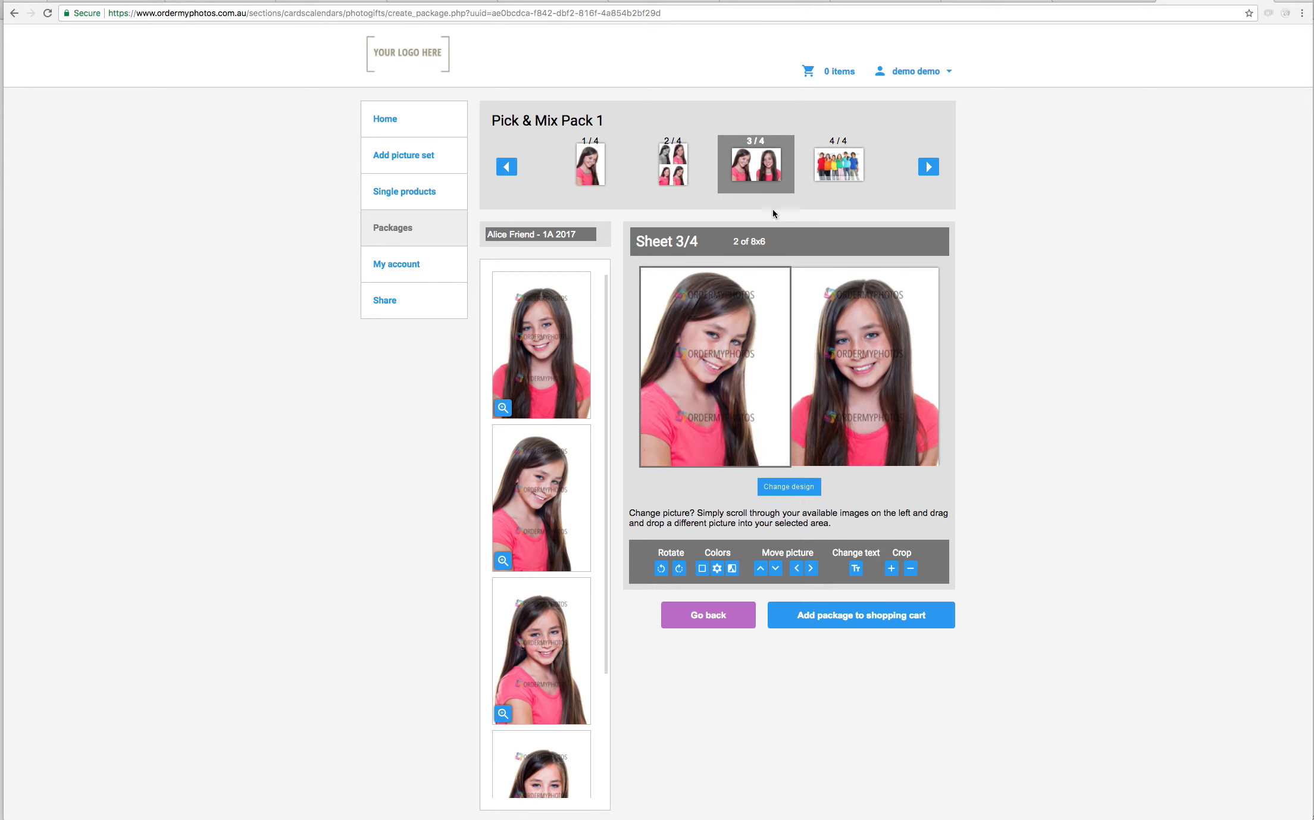
View sheet 4 with the group picture and add Pick & Mix Pack 1 to the shopping cart.
click(839, 166)
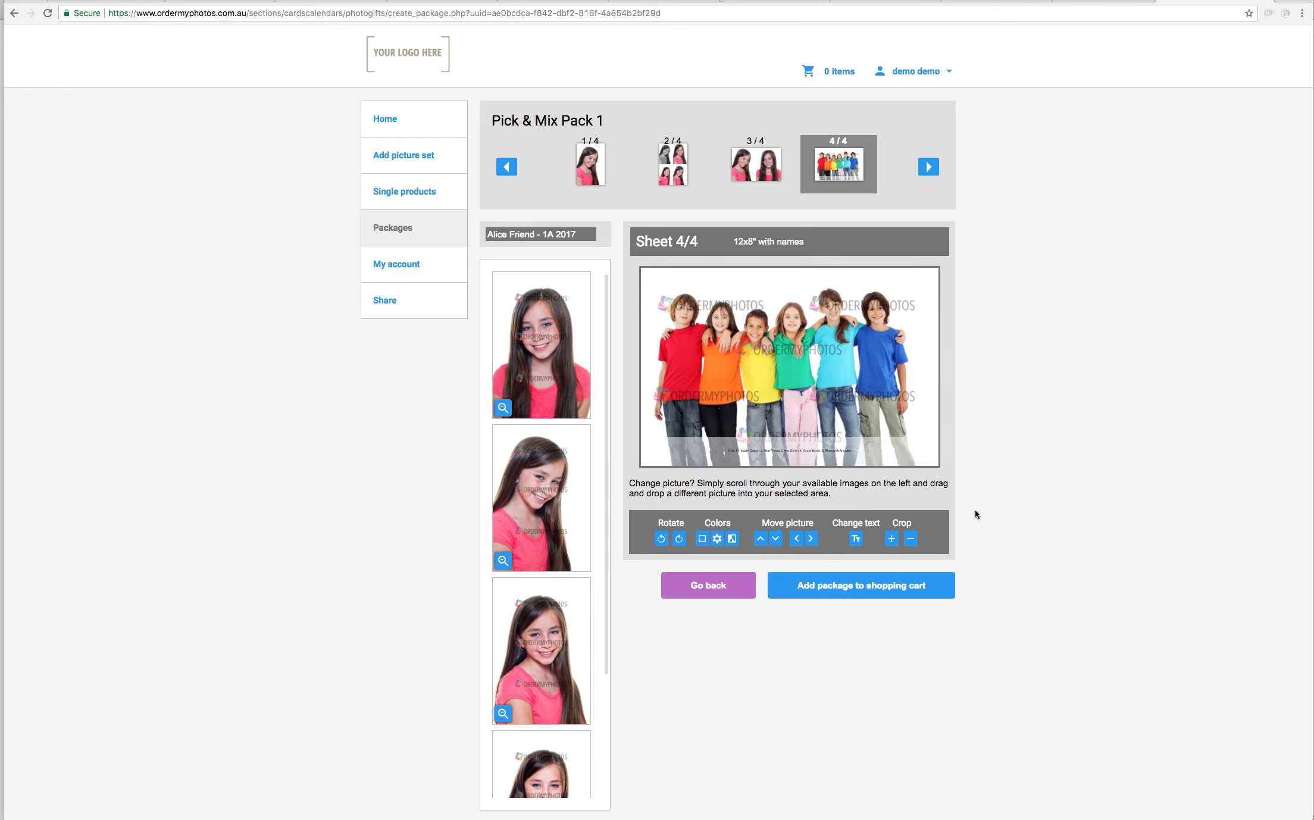
click(860, 591)
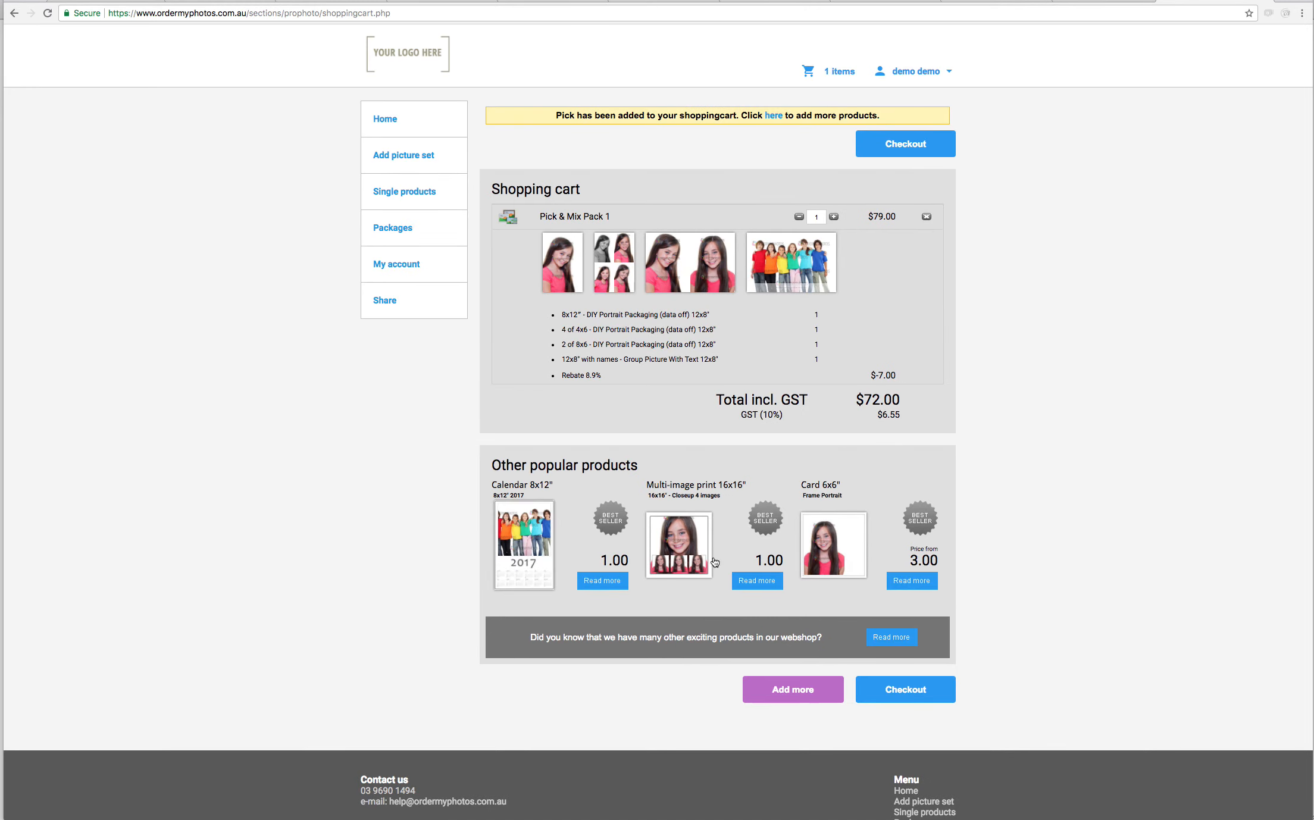
Create the 8x12" 2017 calendar with the head-tilted portrait and add one copy to the shopping cart.
click(553, 536)
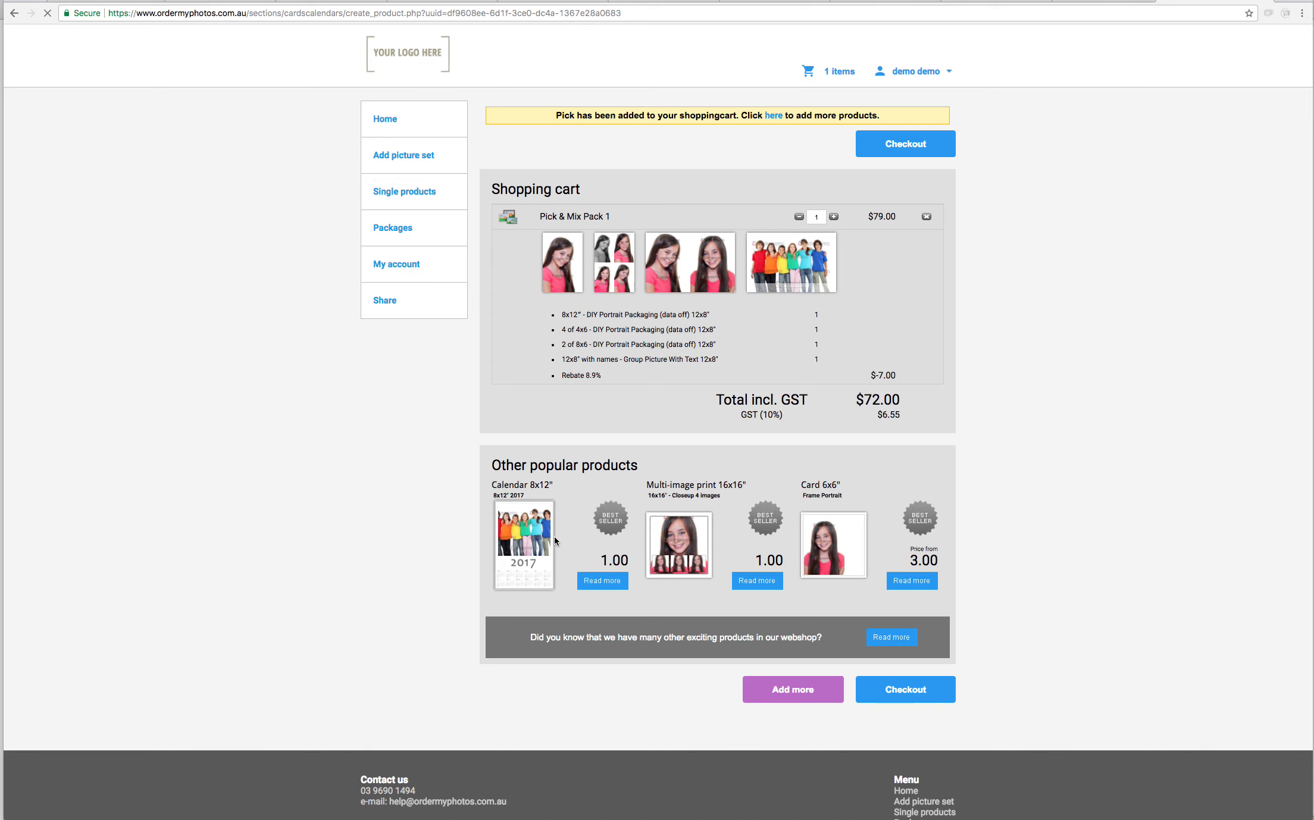
drag(550, 438, 813, 277)
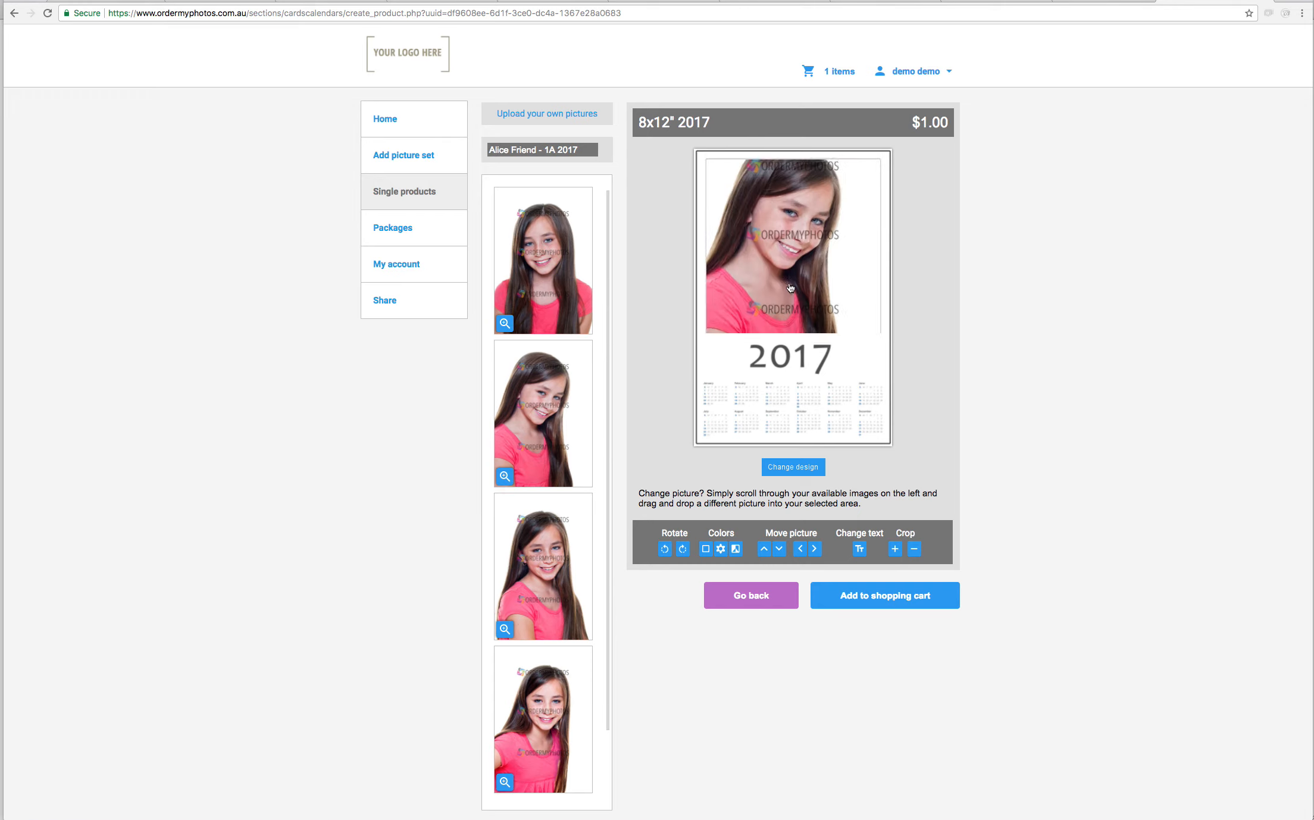
click(891, 604)
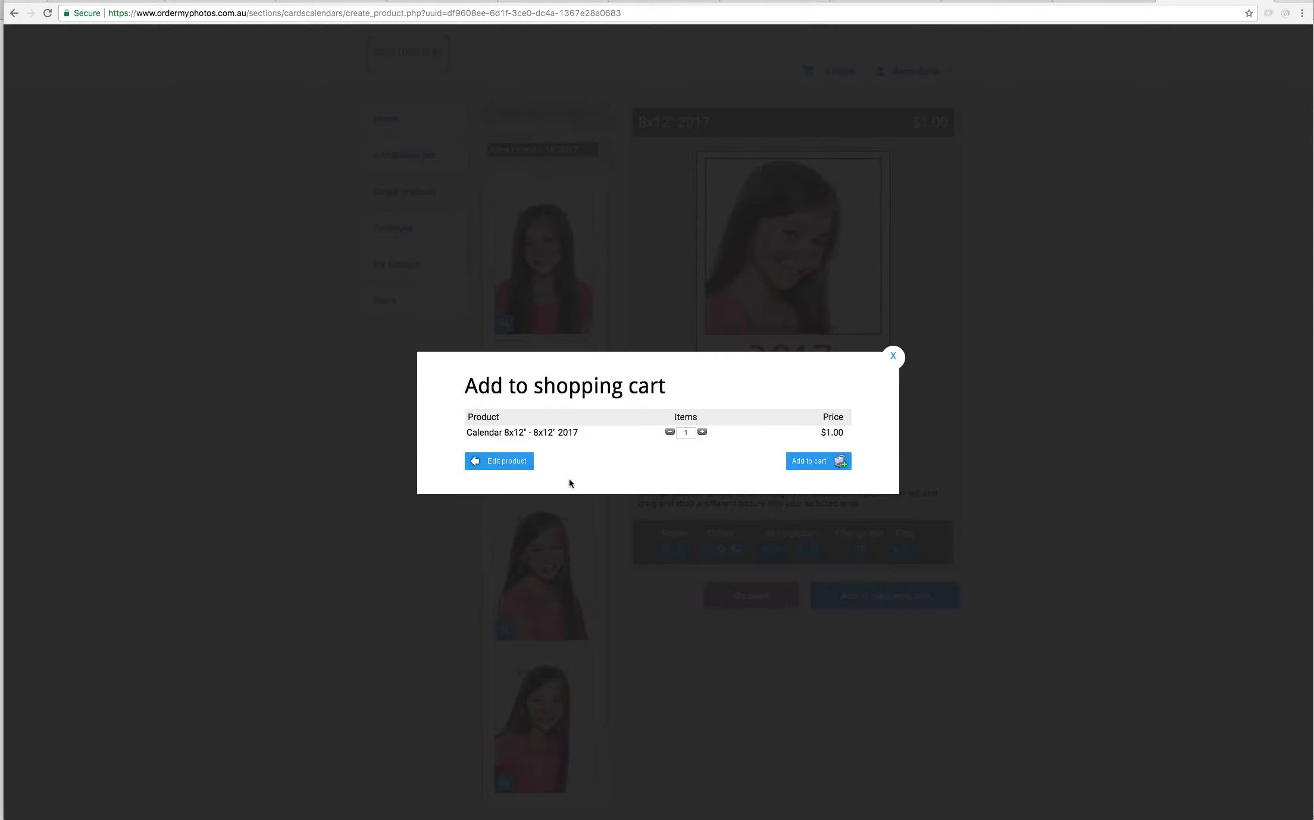
click(812, 468)
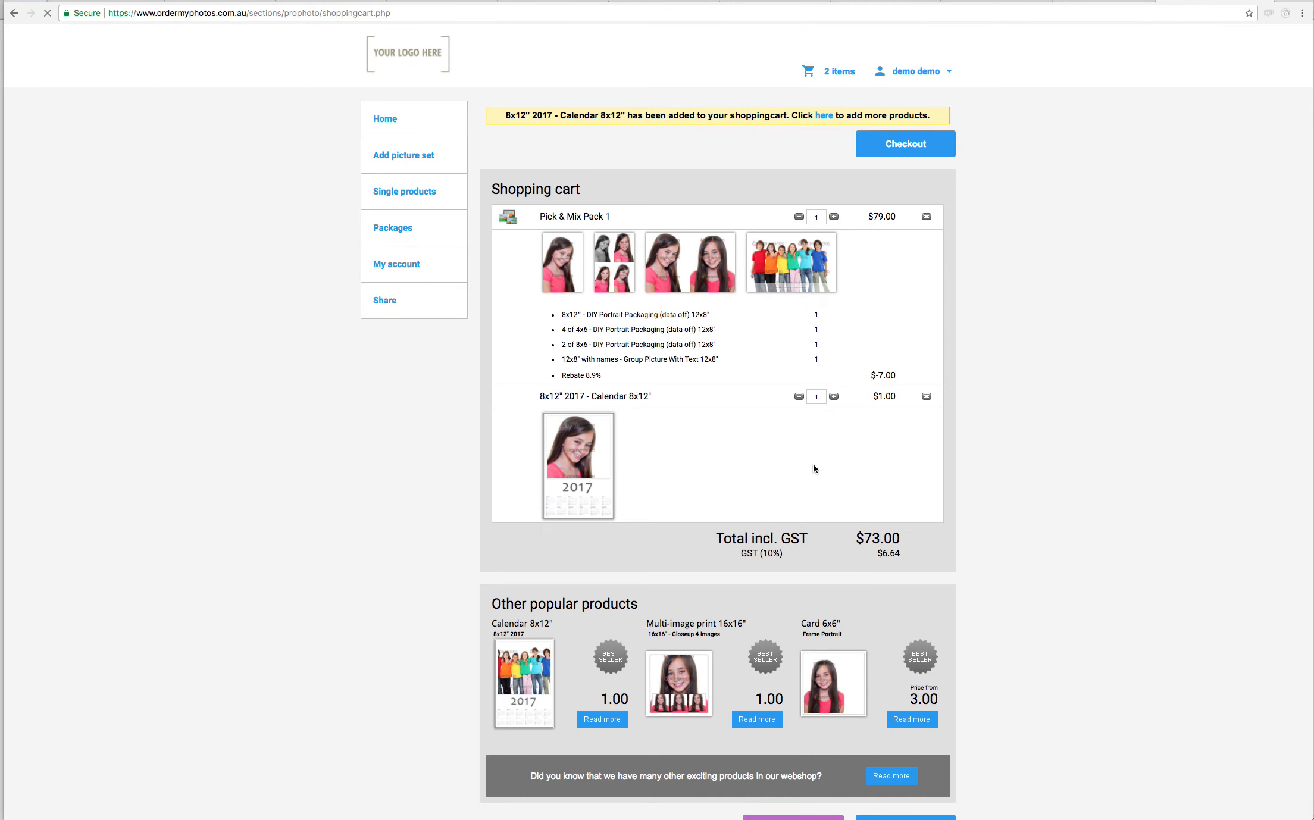
Review the shopping cart and the single product categories, ending back at the cart.
scroll(979, 653, down, 3)
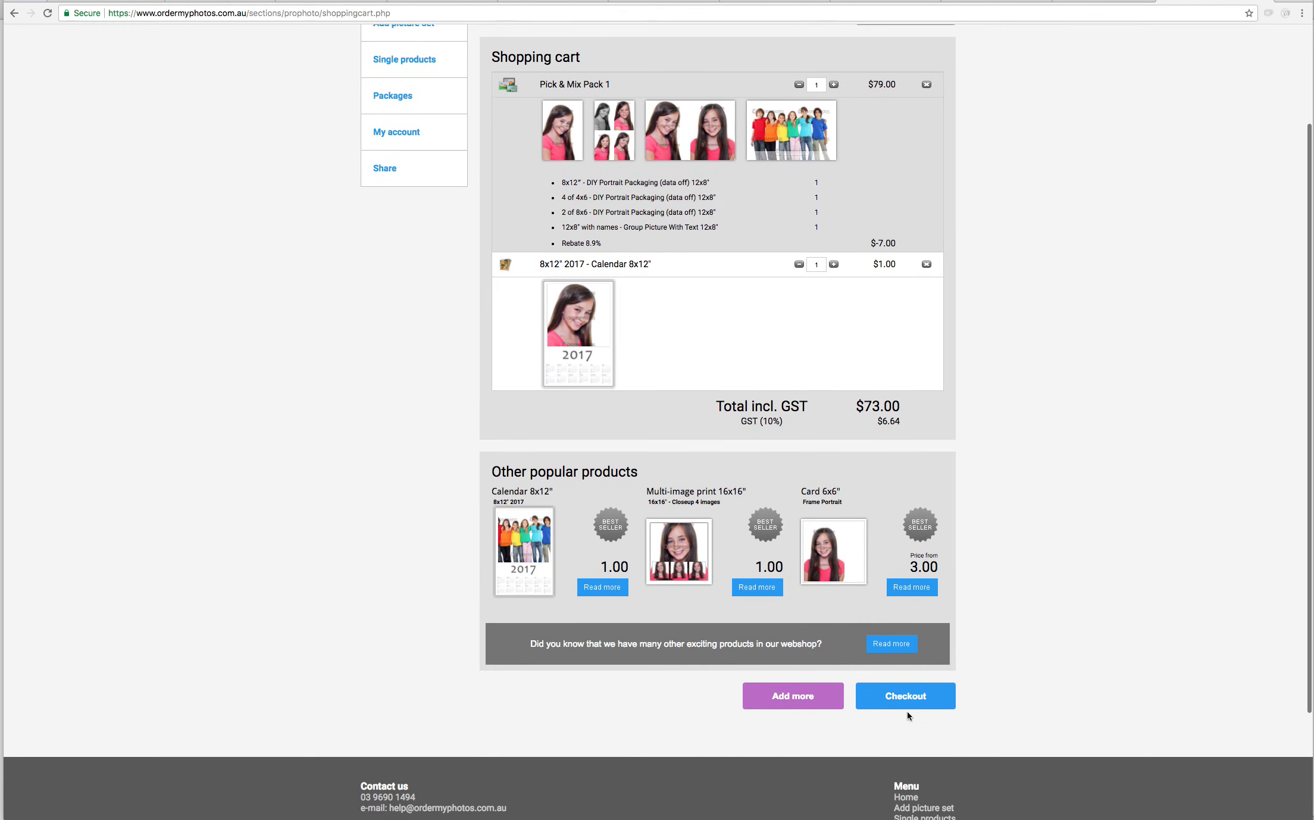
scroll(976, 704, up, 3)
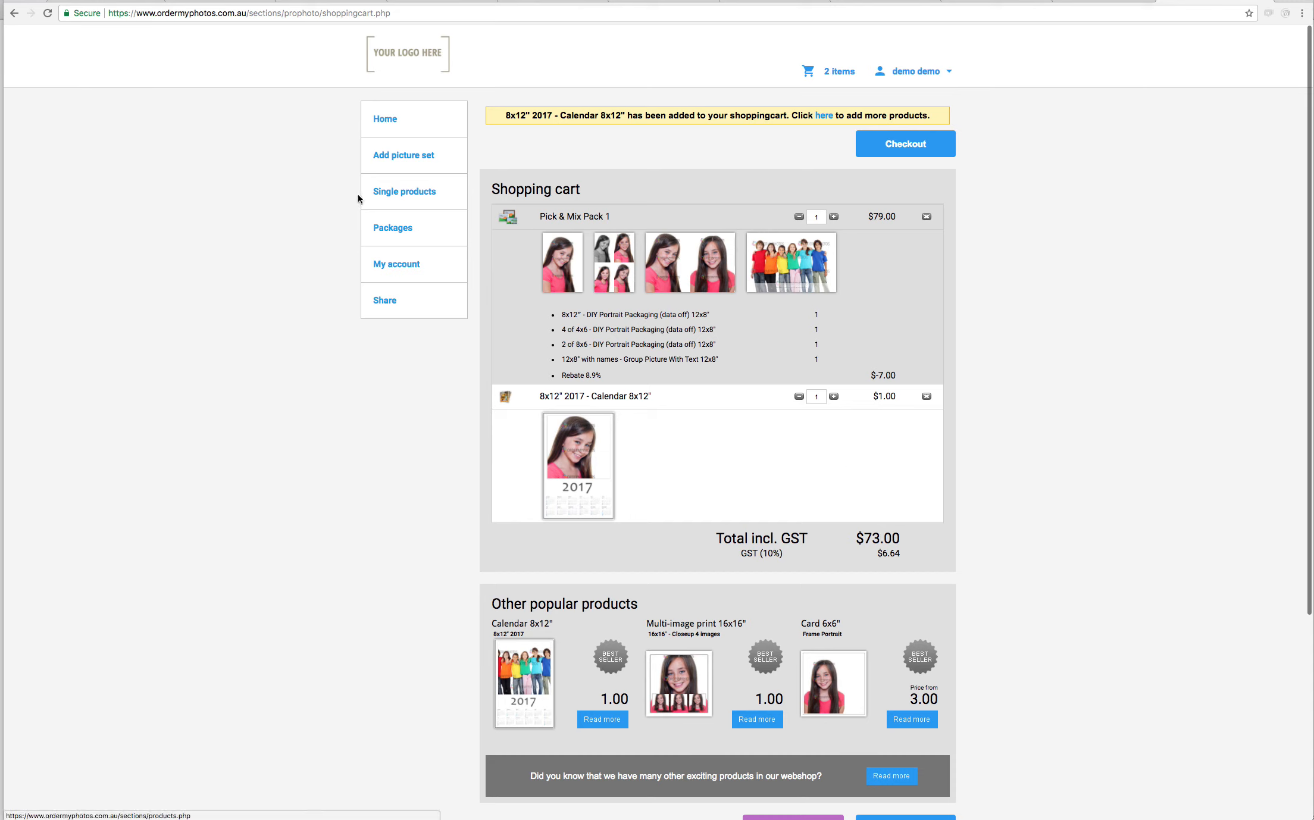
click(410, 195)
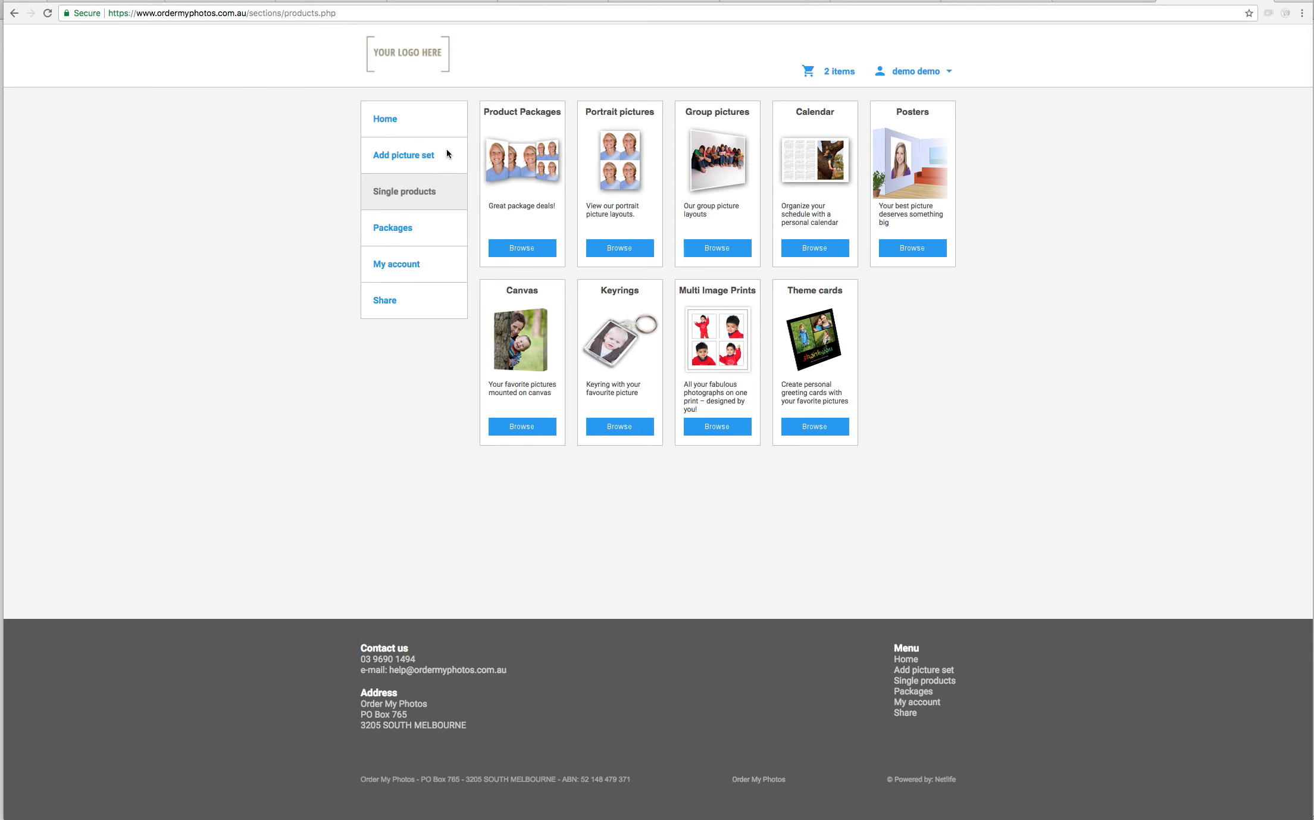
click(836, 71)
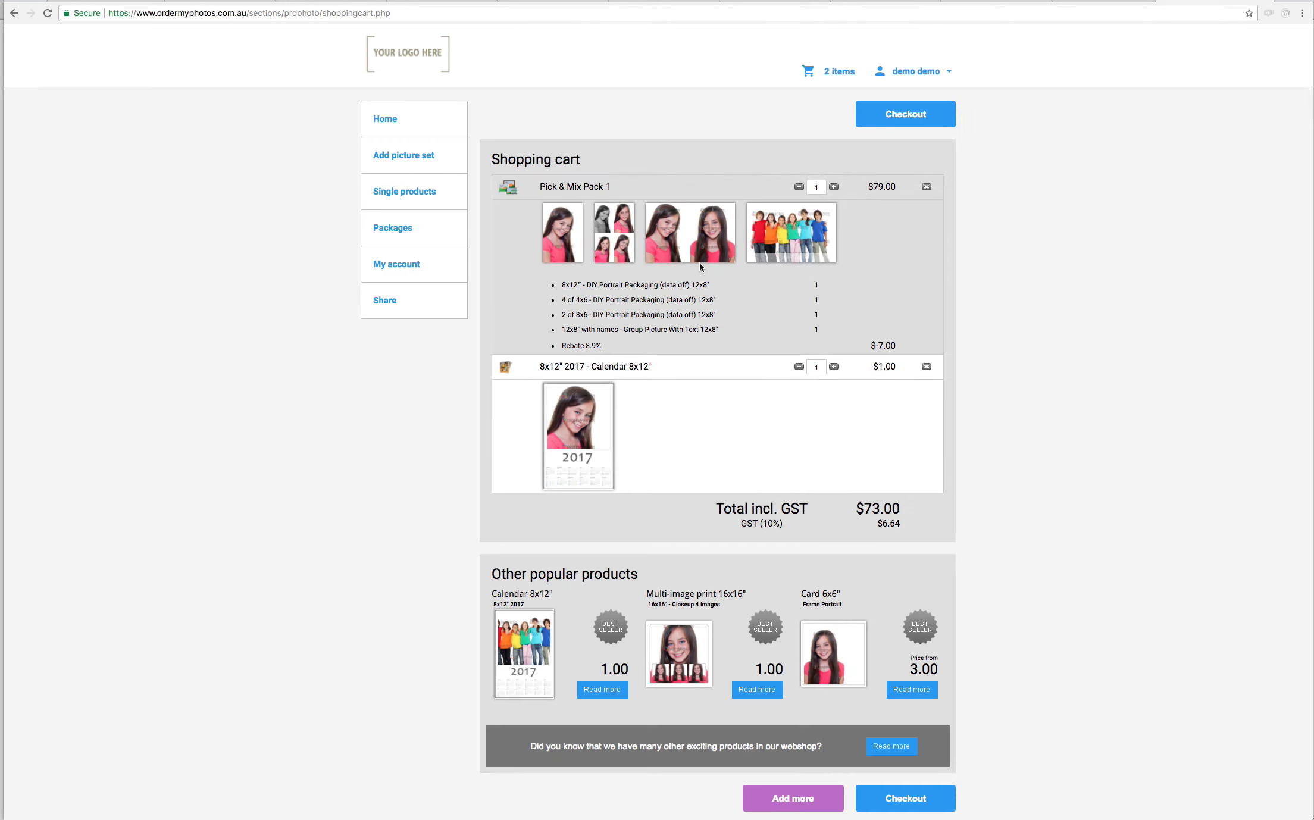
Proceed to checkout and try Free School/club delivery before setting the delivery option back to Courier/Post.
scroll(779, 248, down, 3)
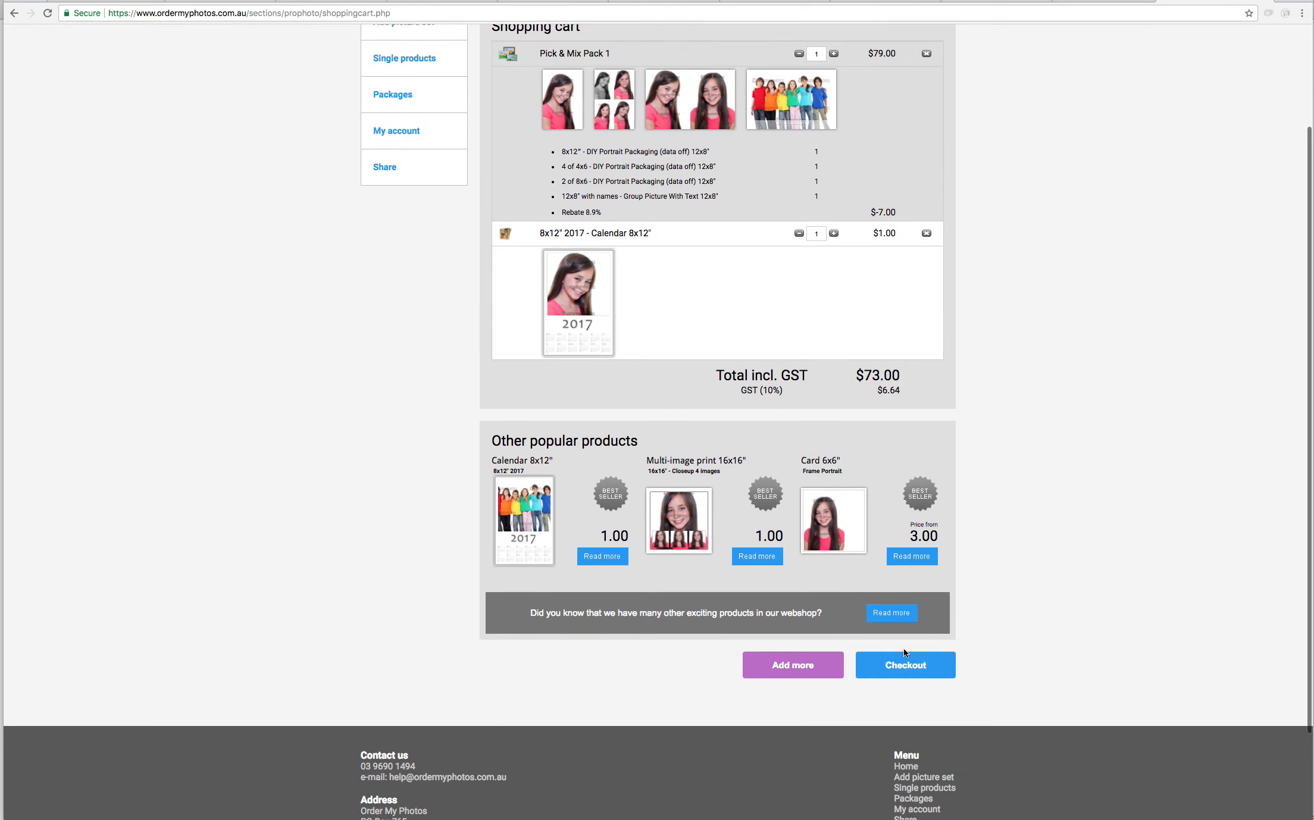
click(900, 667)
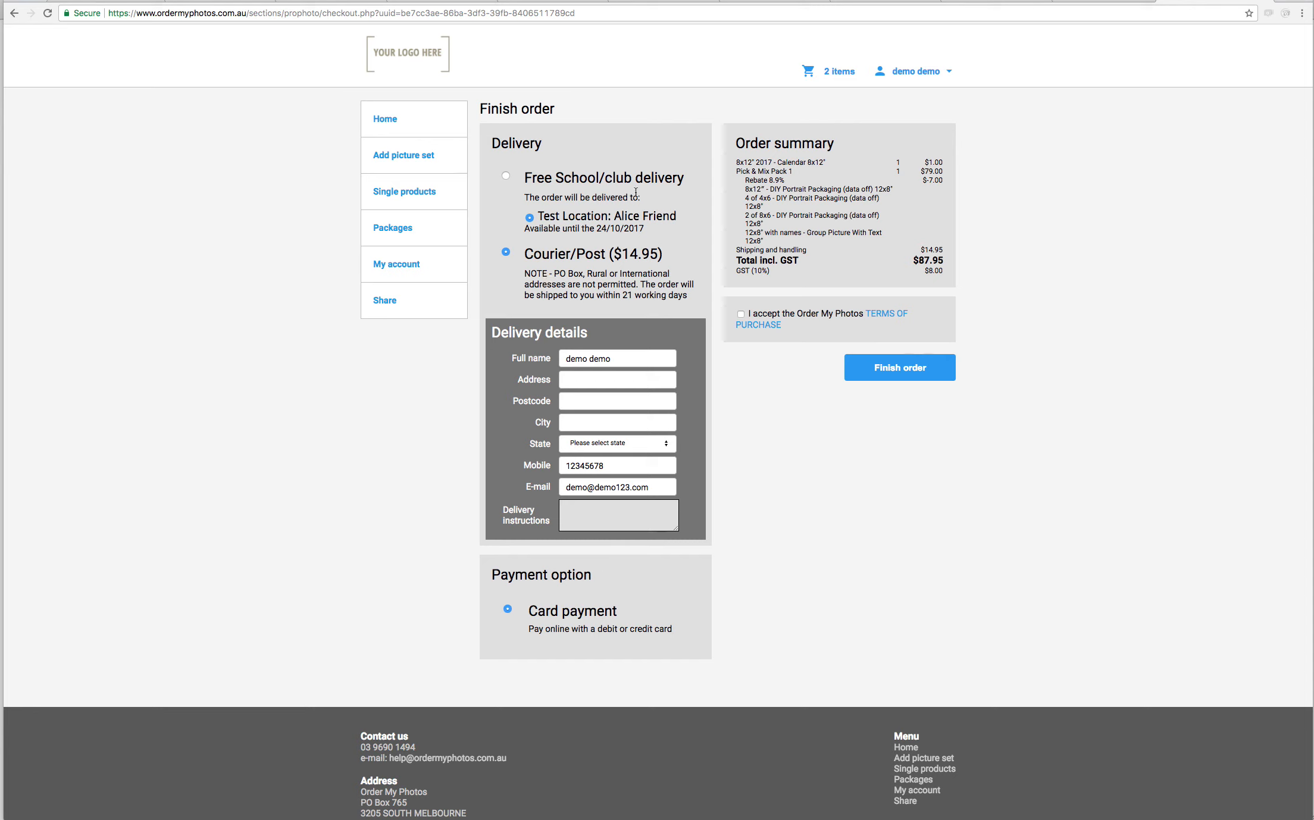
click(597, 178)
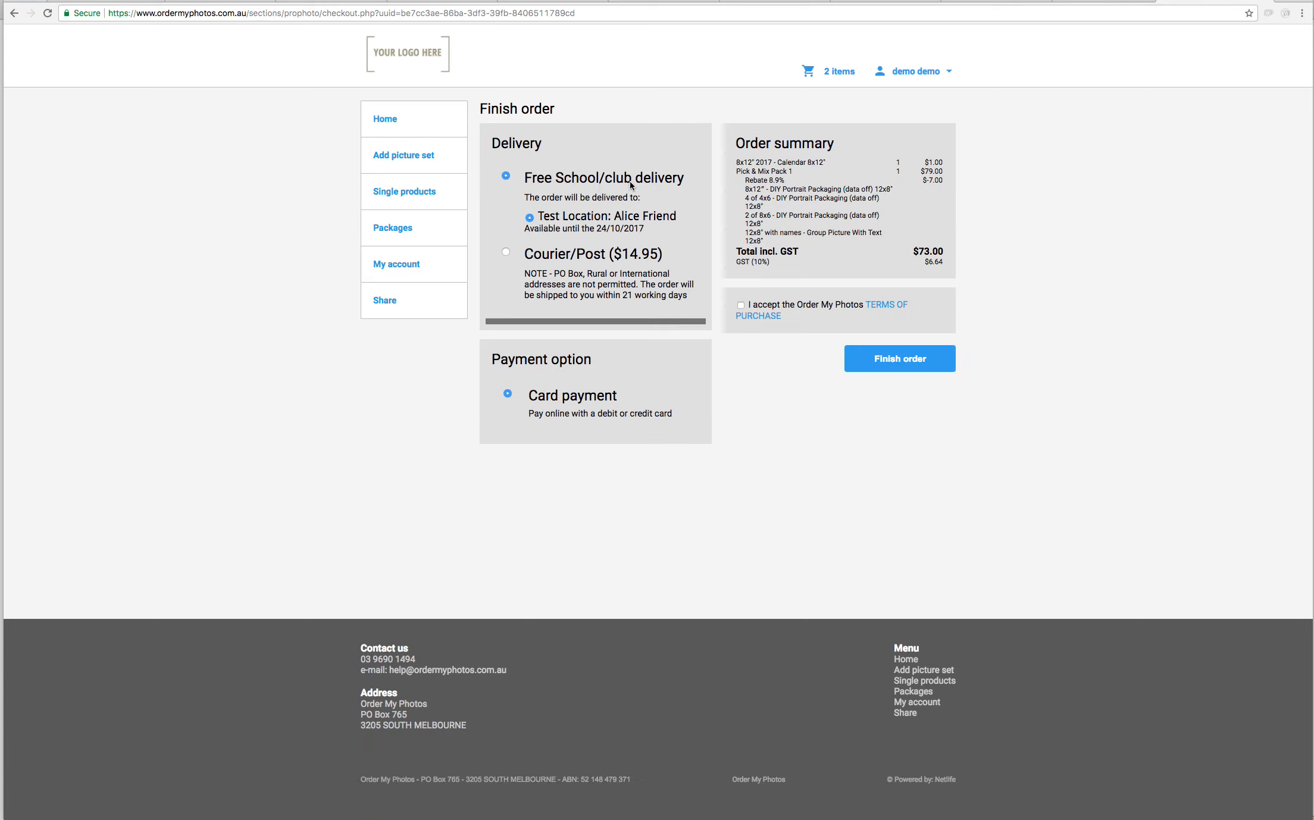
click(578, 255)
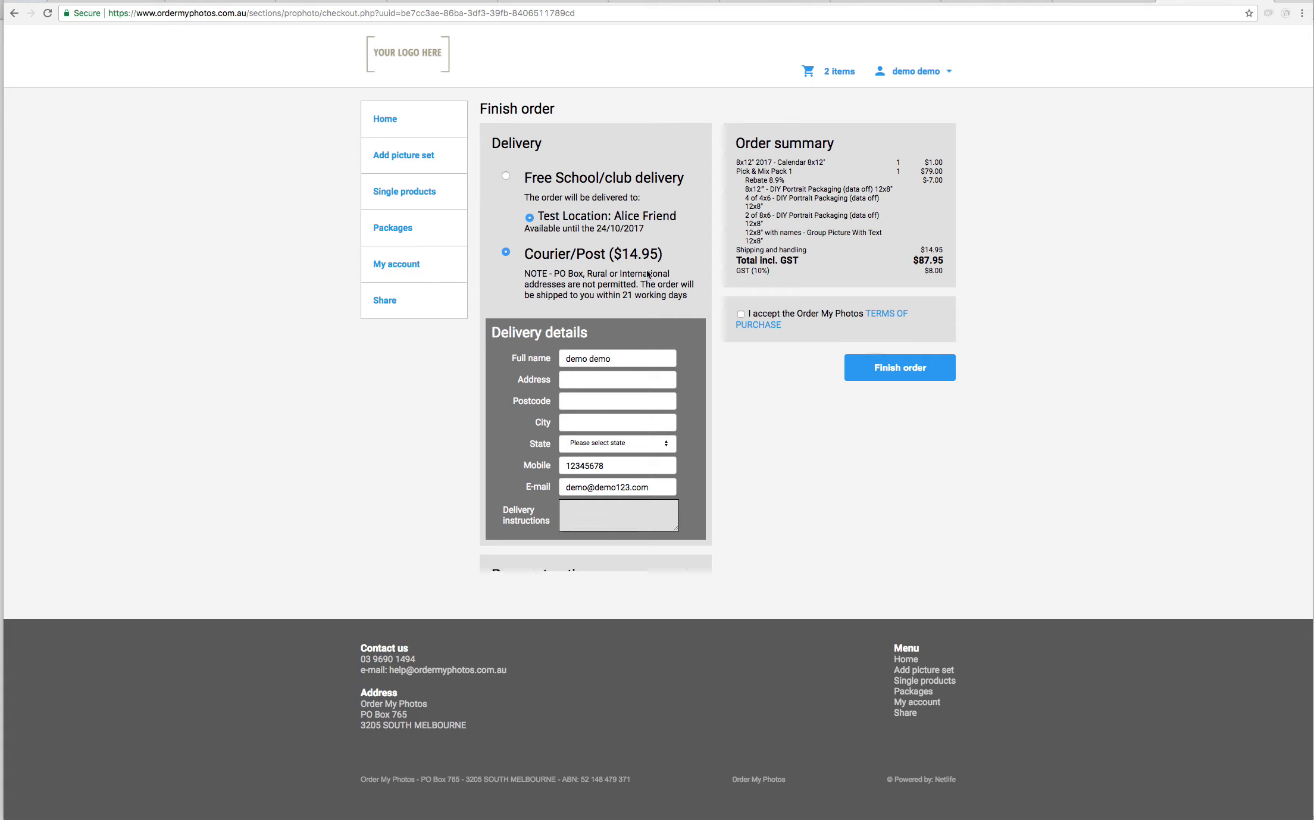